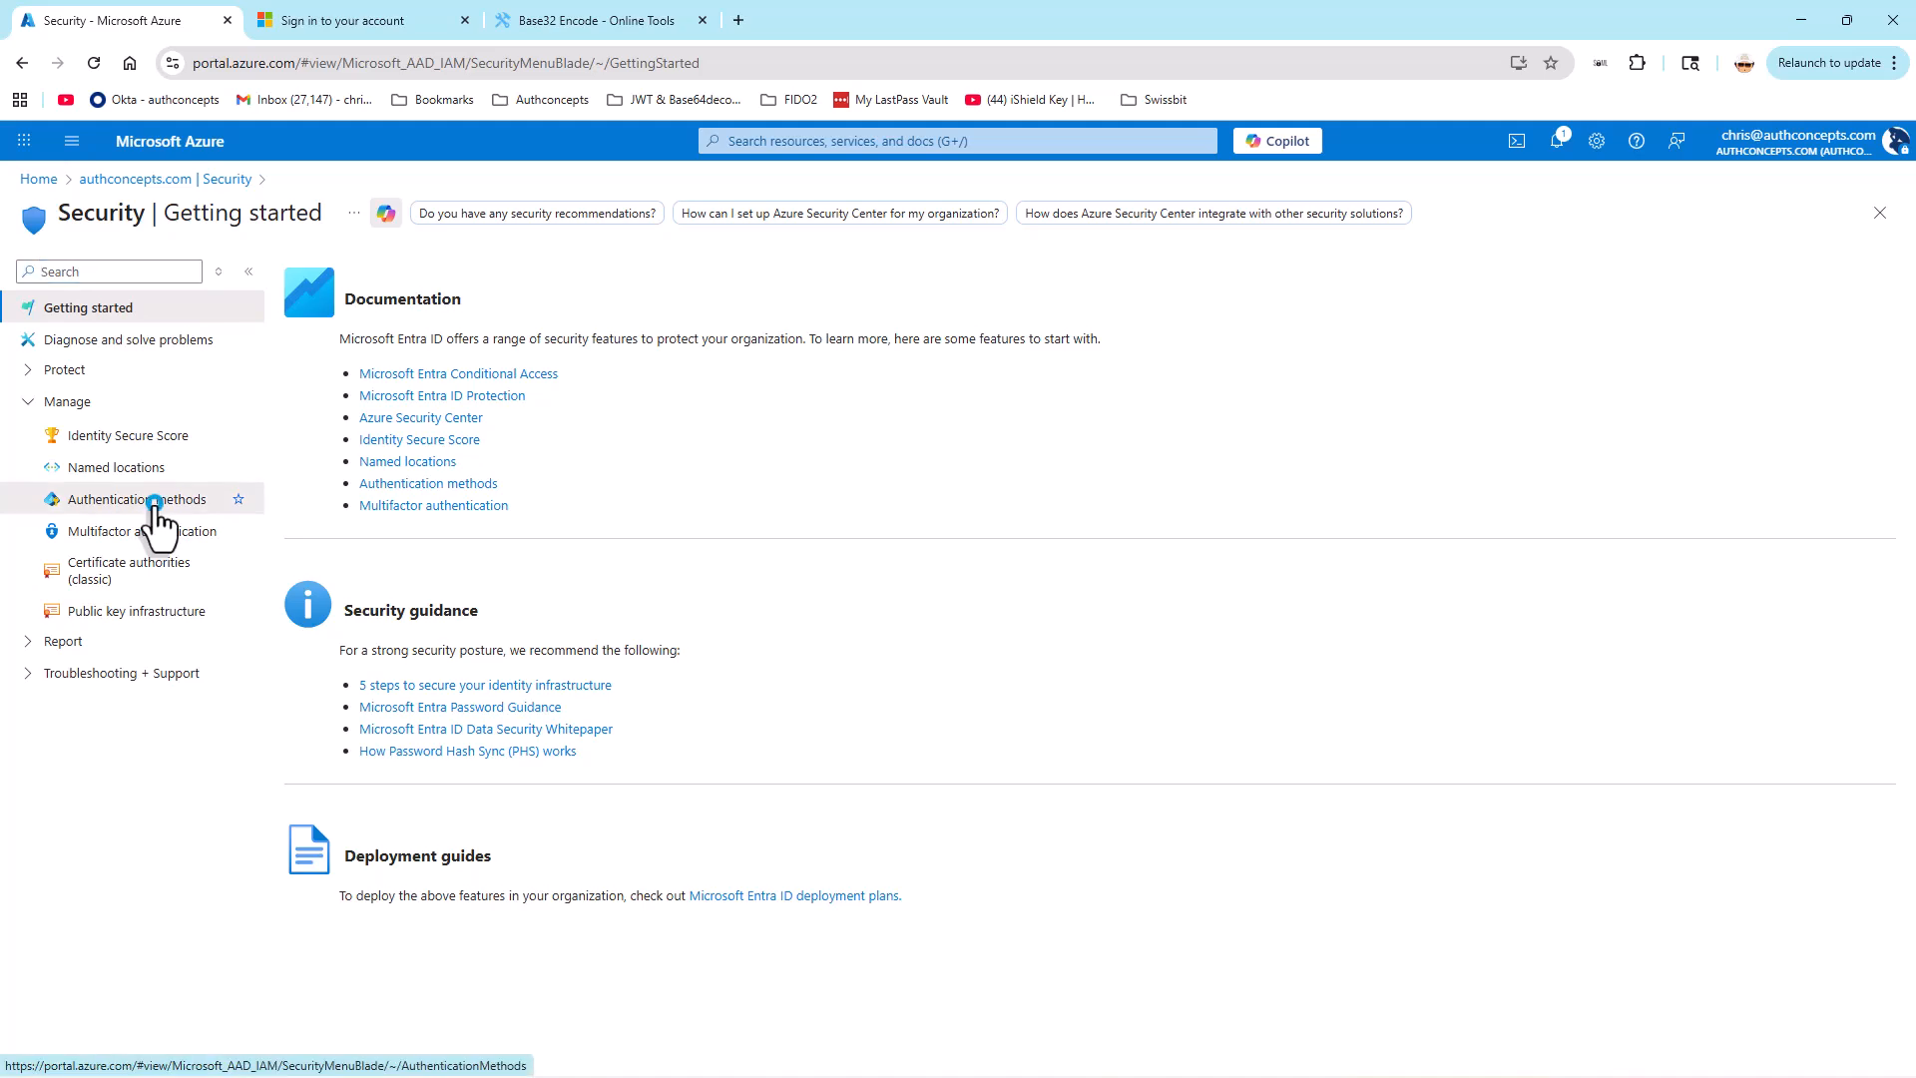
Step: Enable the Hardware OATH tokens (Preview) authentication method for the Demo Users group and save the policy
click(155, 507)
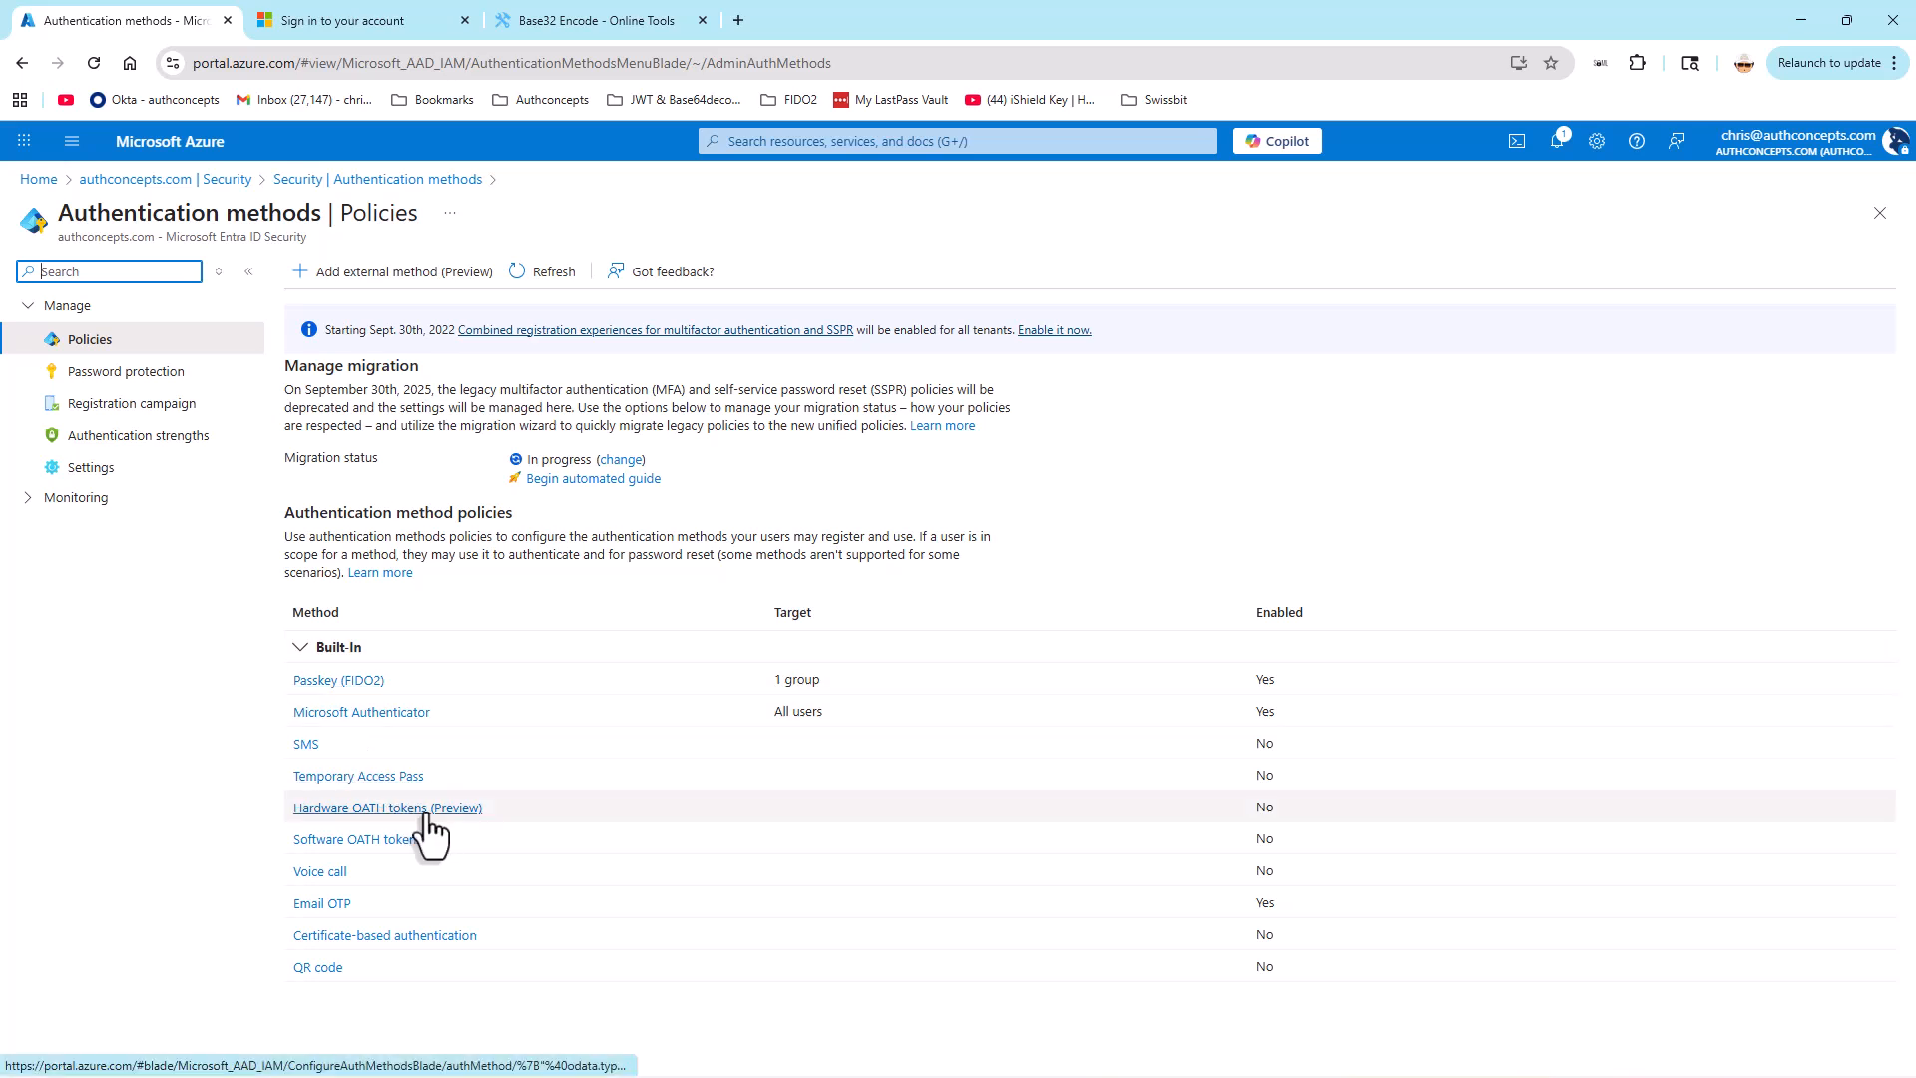
click(387, 808)
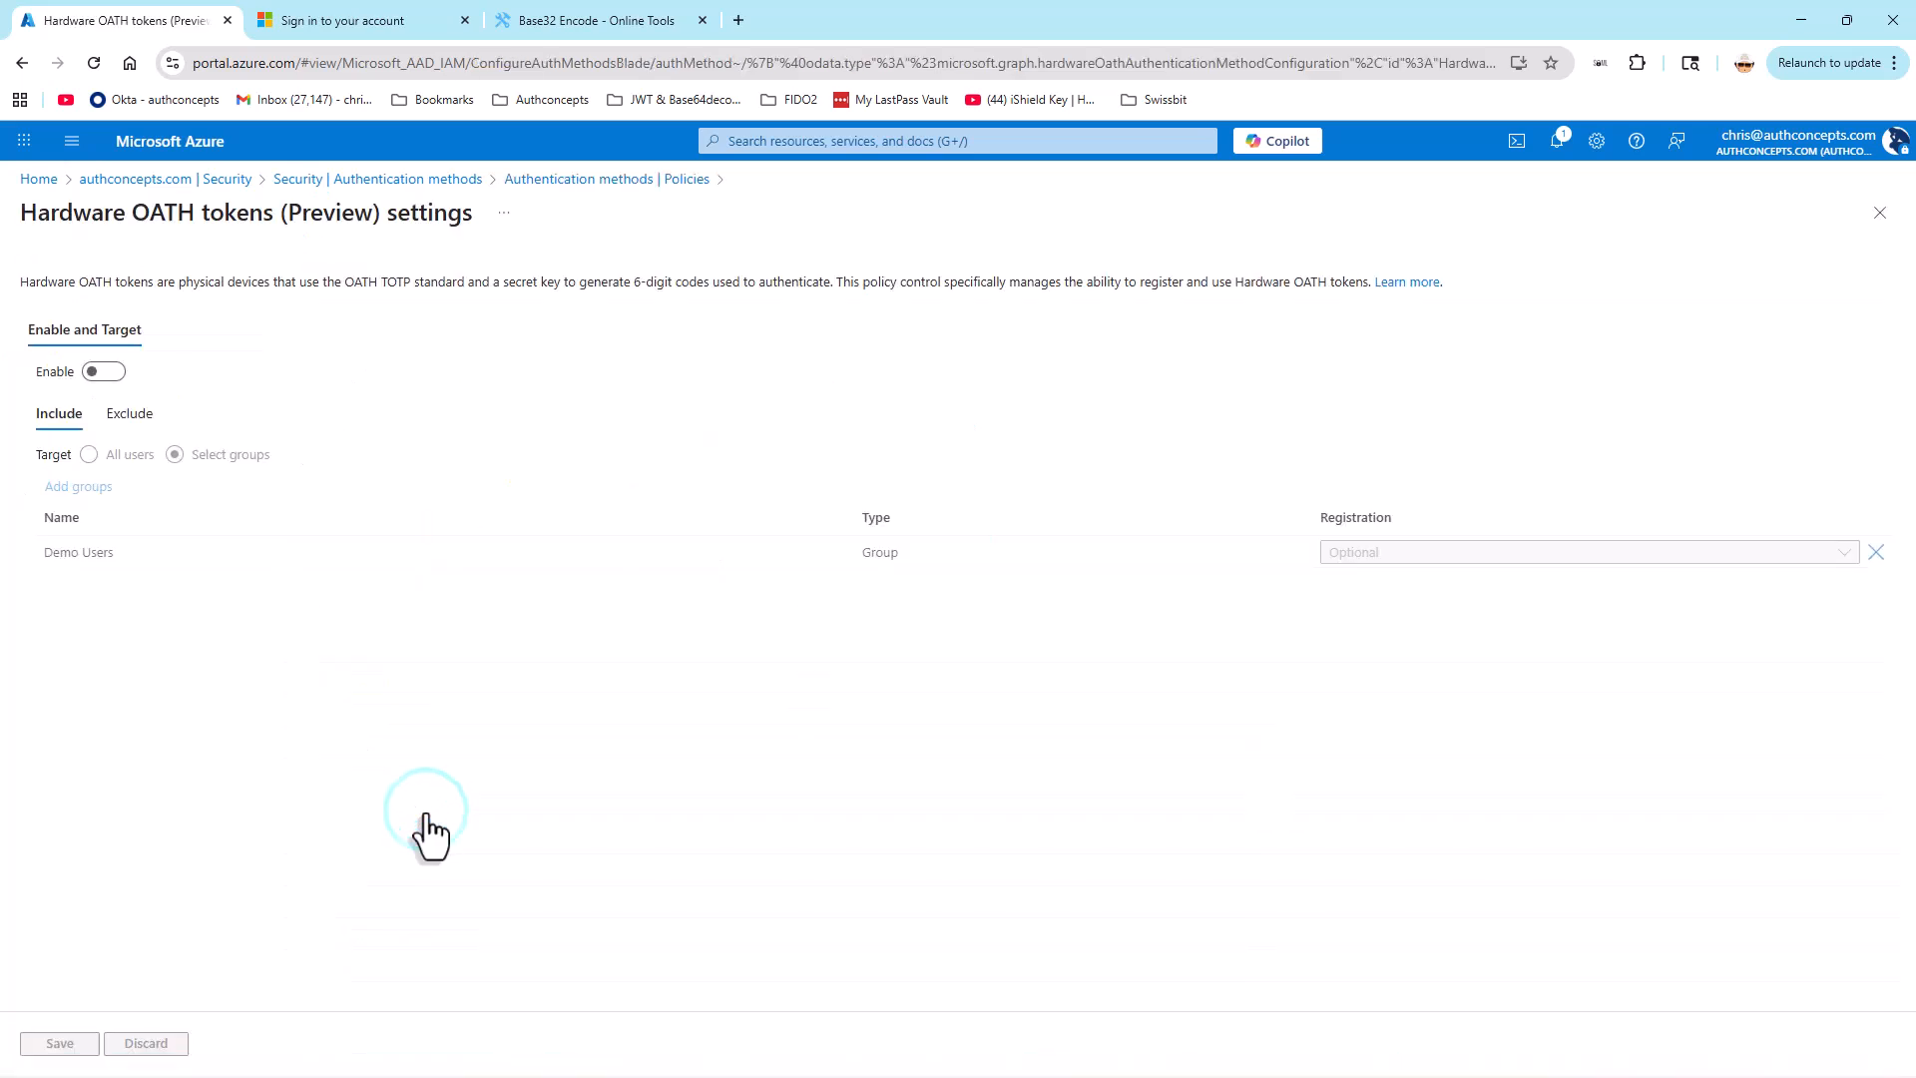
click(105, 375)
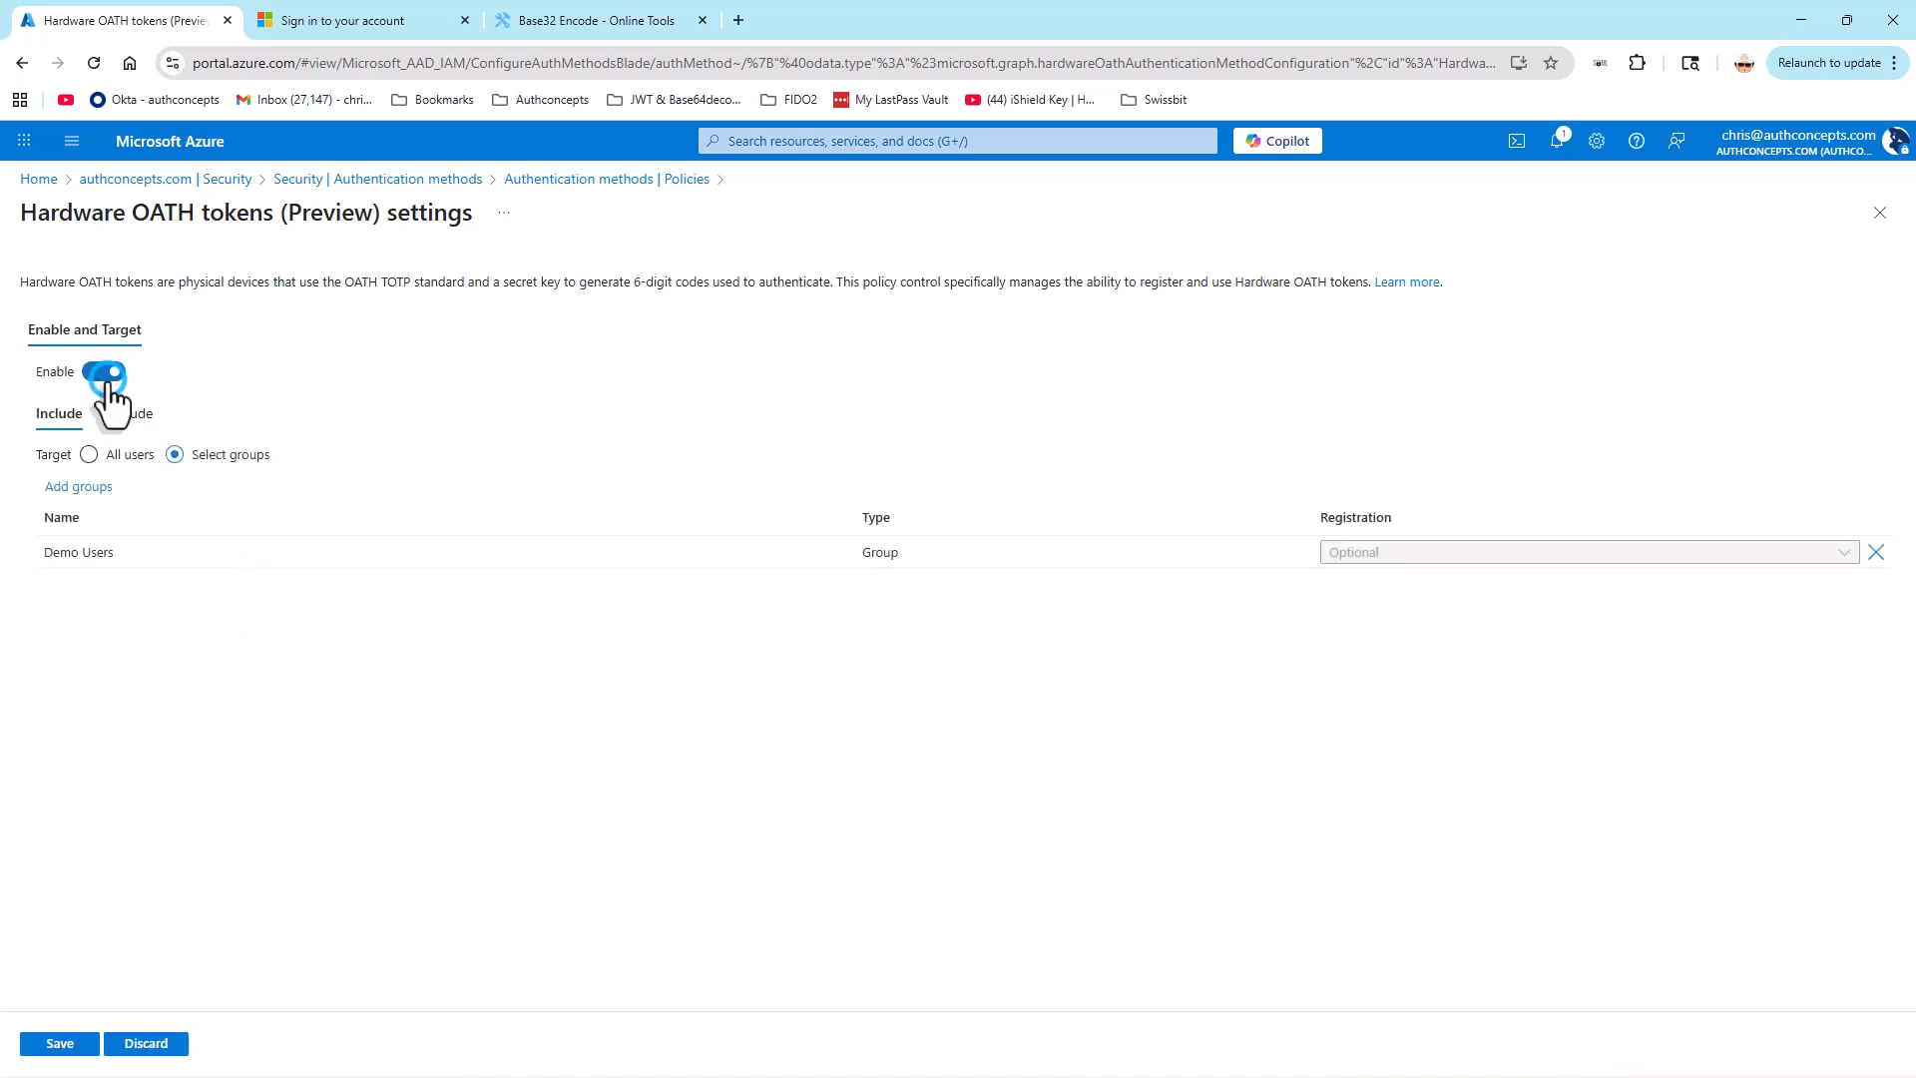
click(80, 488)
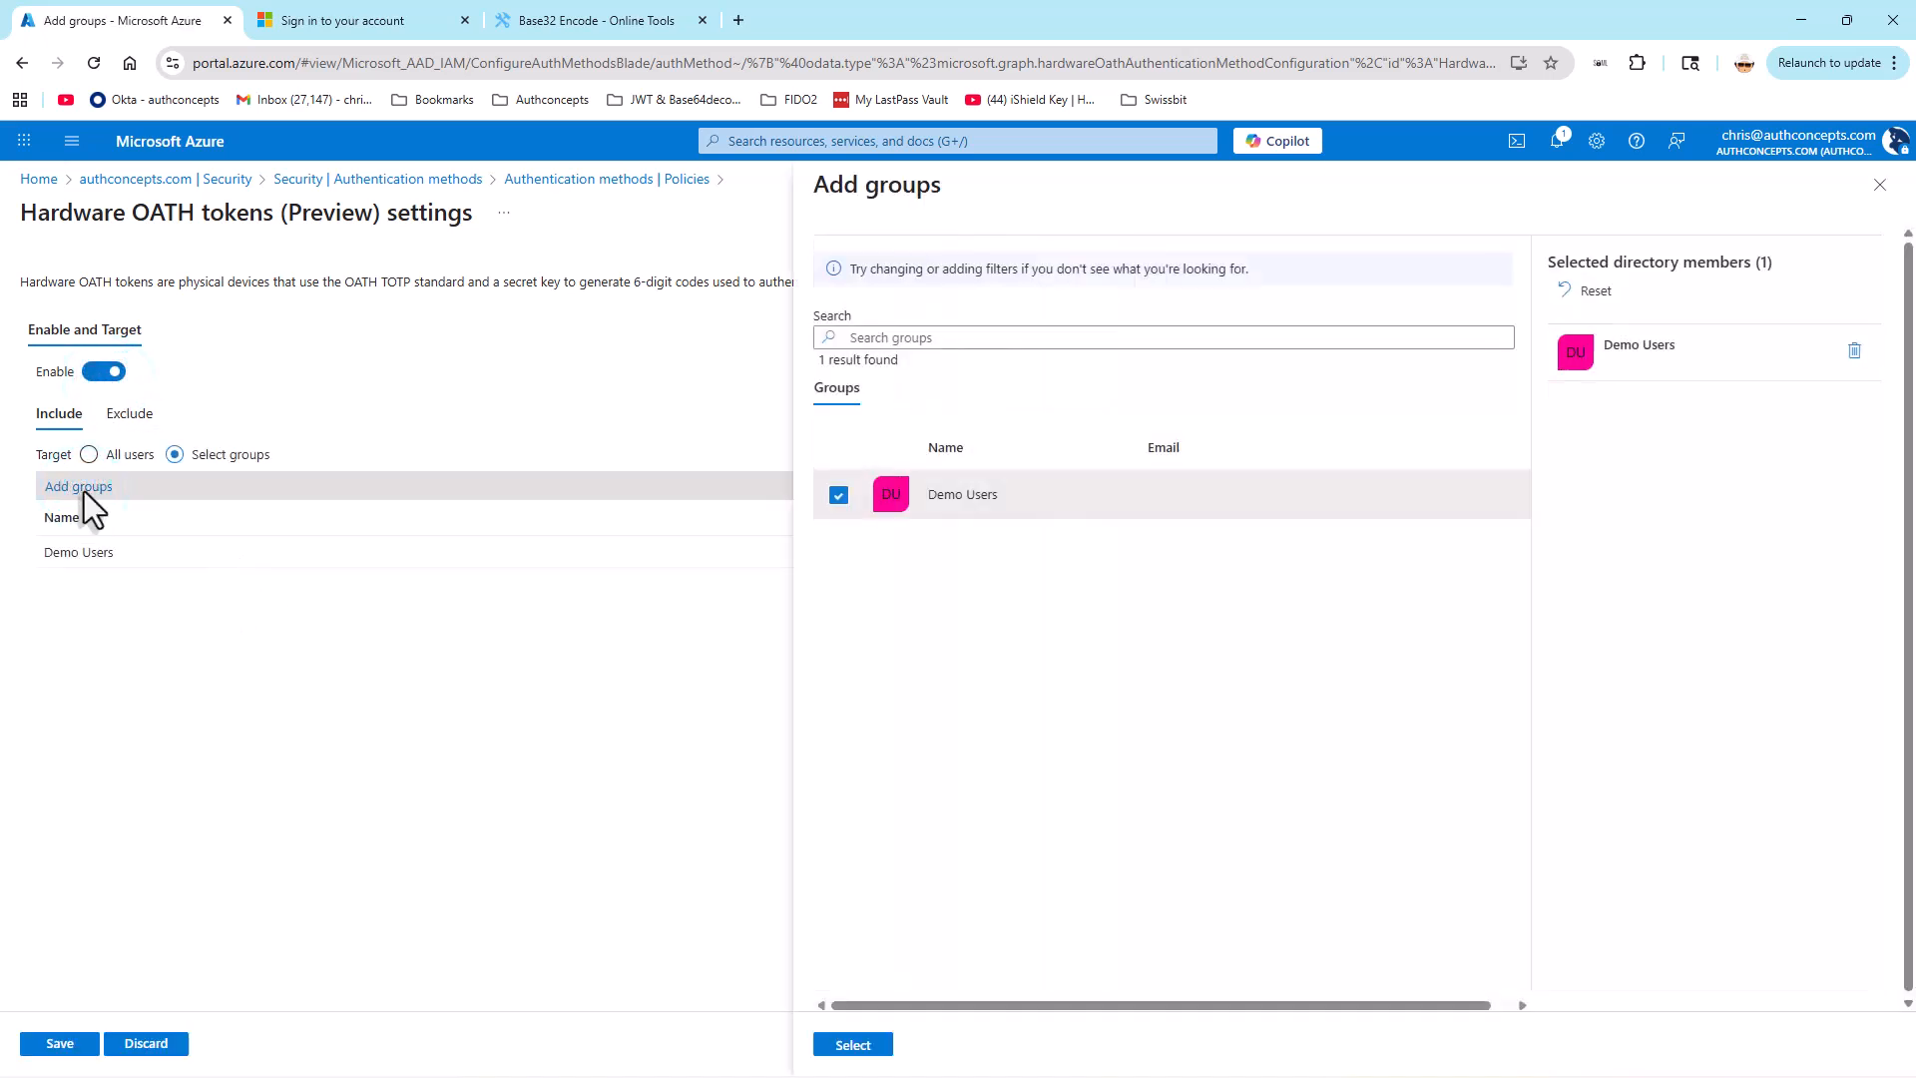
click(854, 1045)
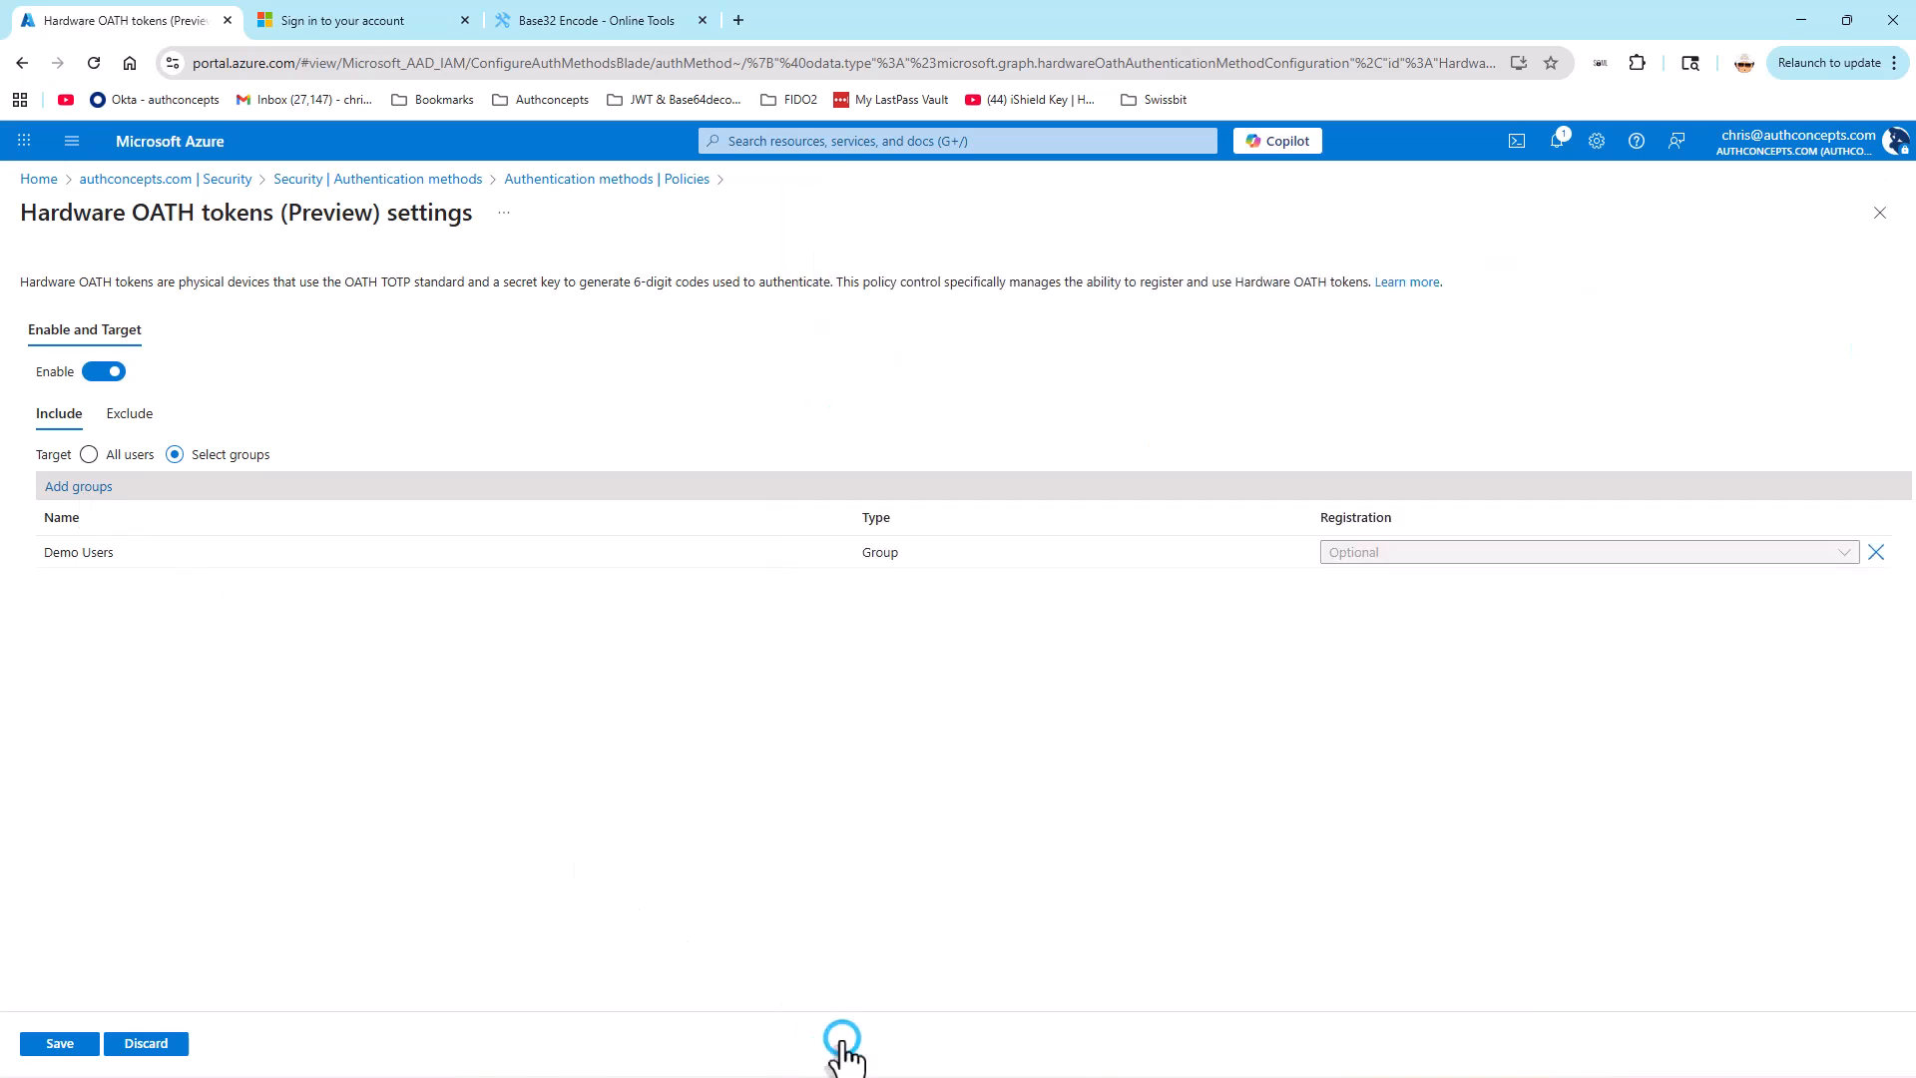
click(70, 1044)
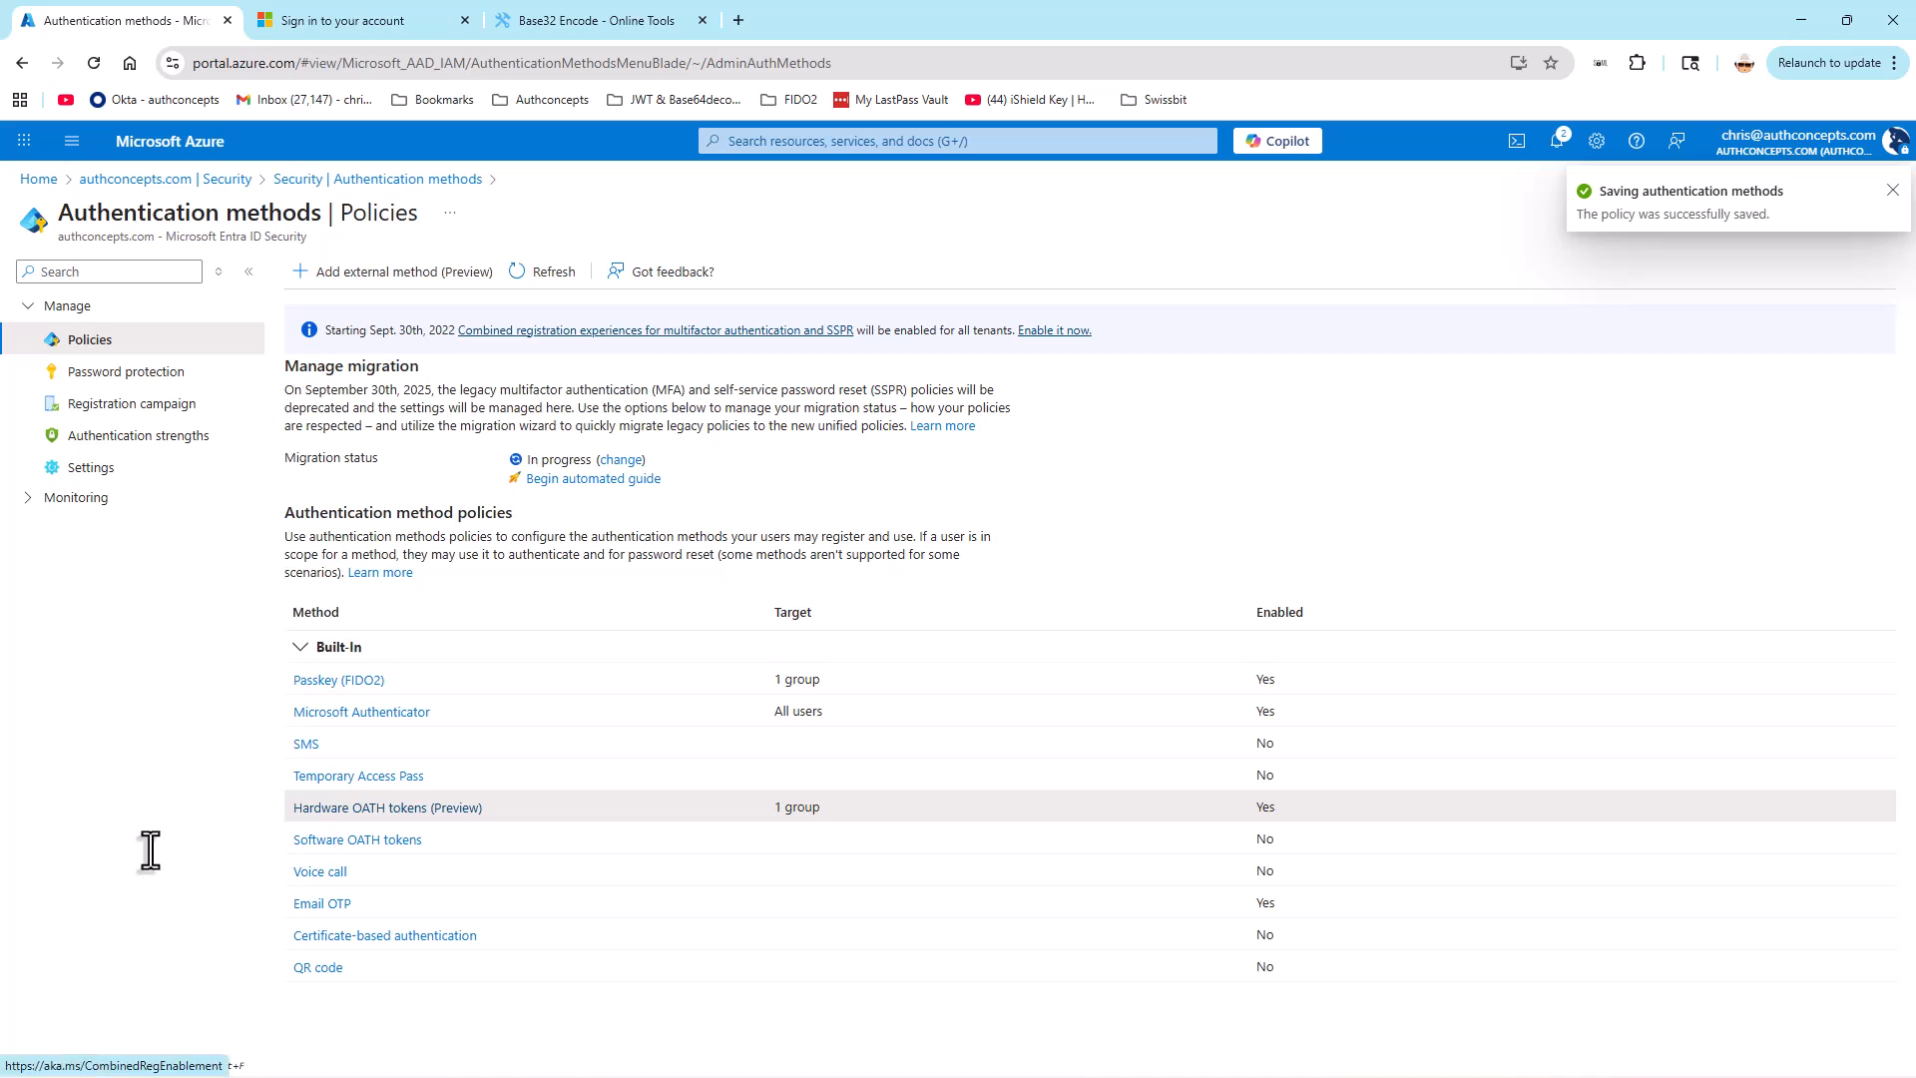
Step: Open the OATH tokens (Preview) settings of Multifactor authentication in the Security area
click(415, 179)
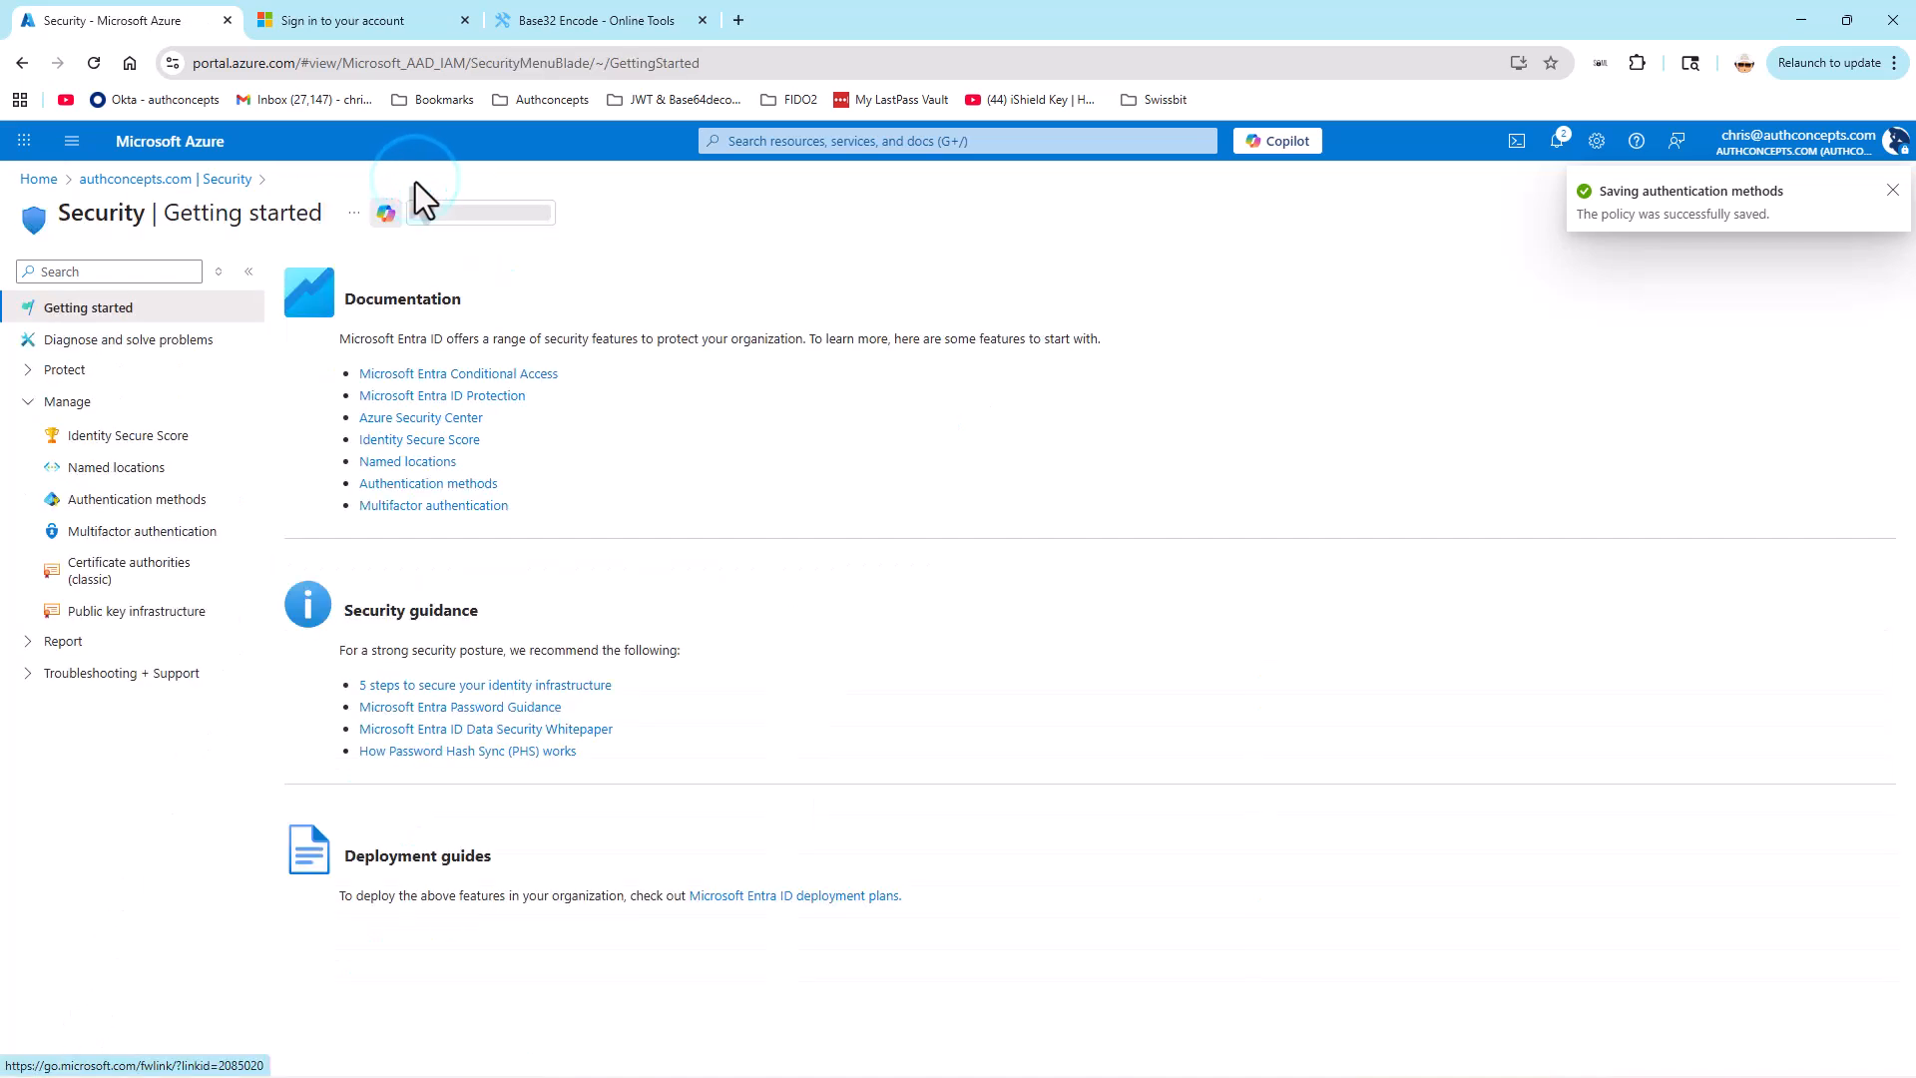
click(140, 532)
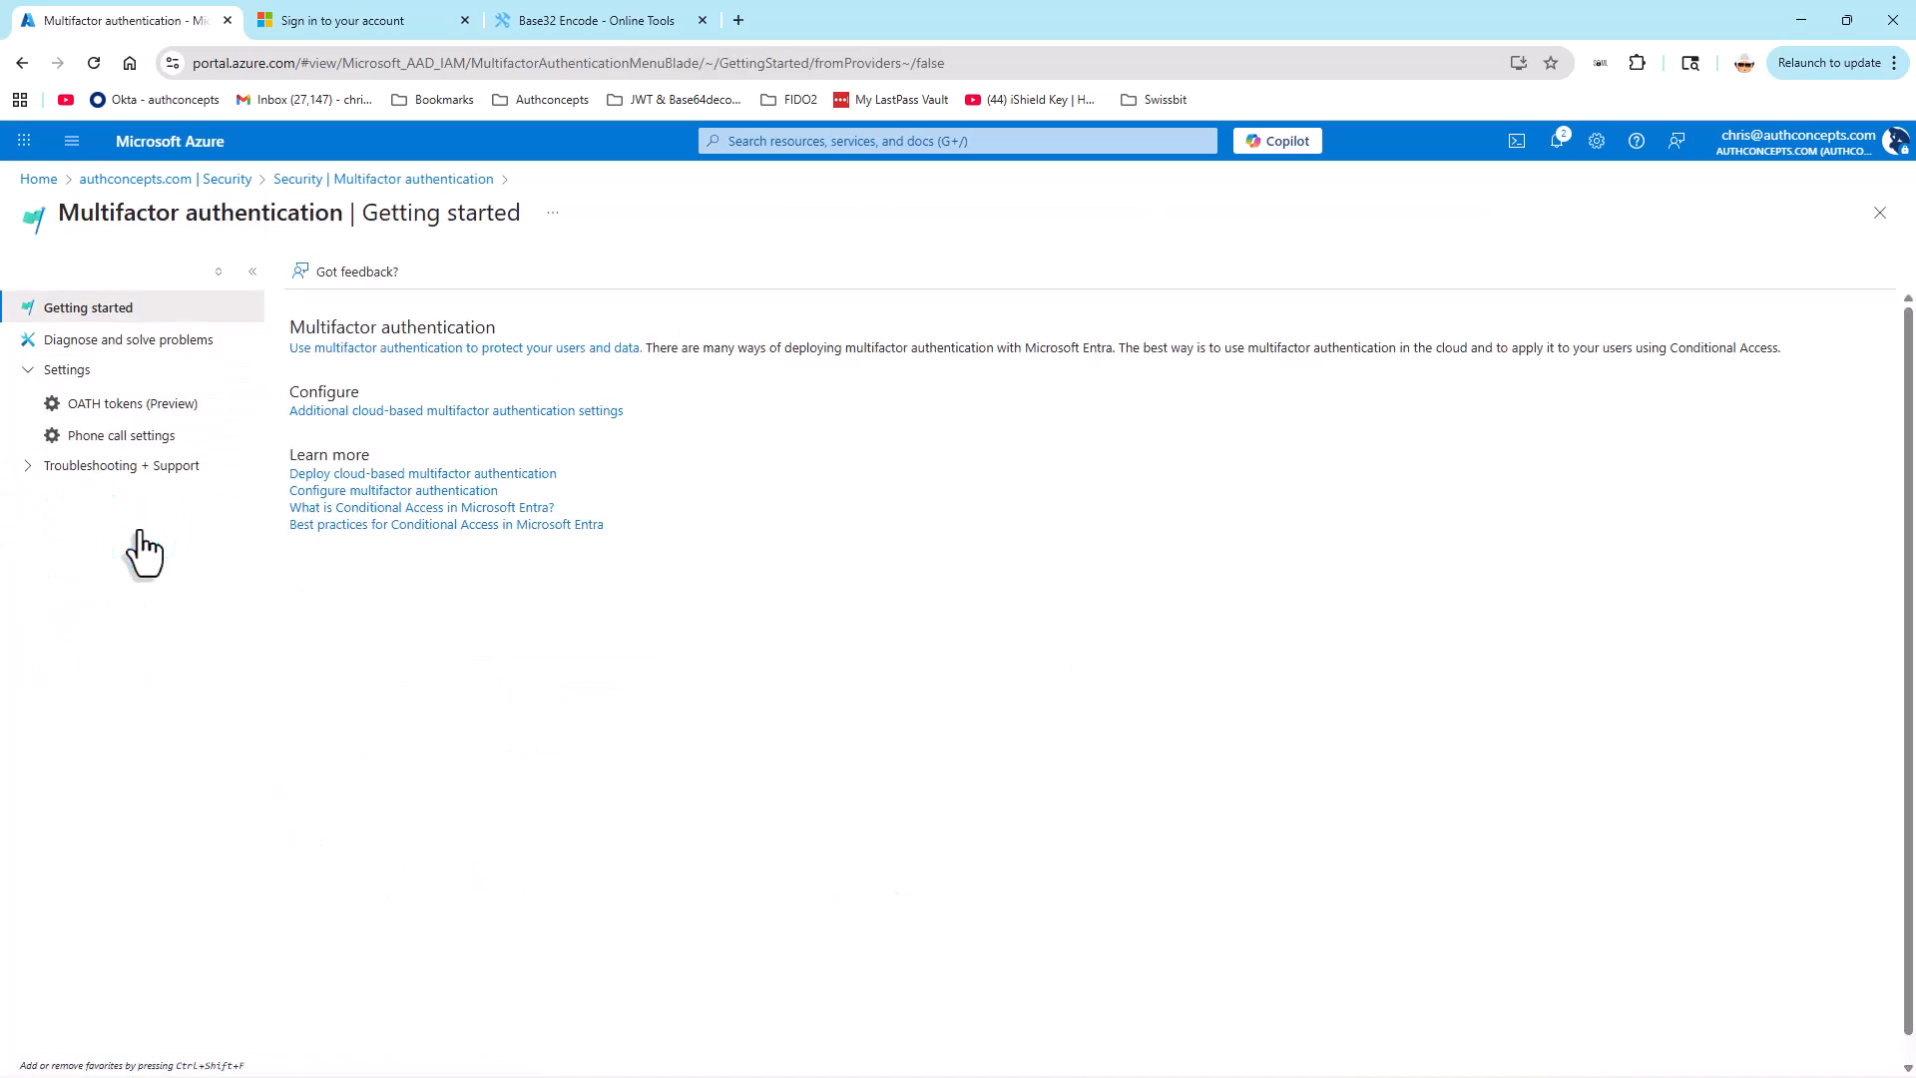
click(168, 408)
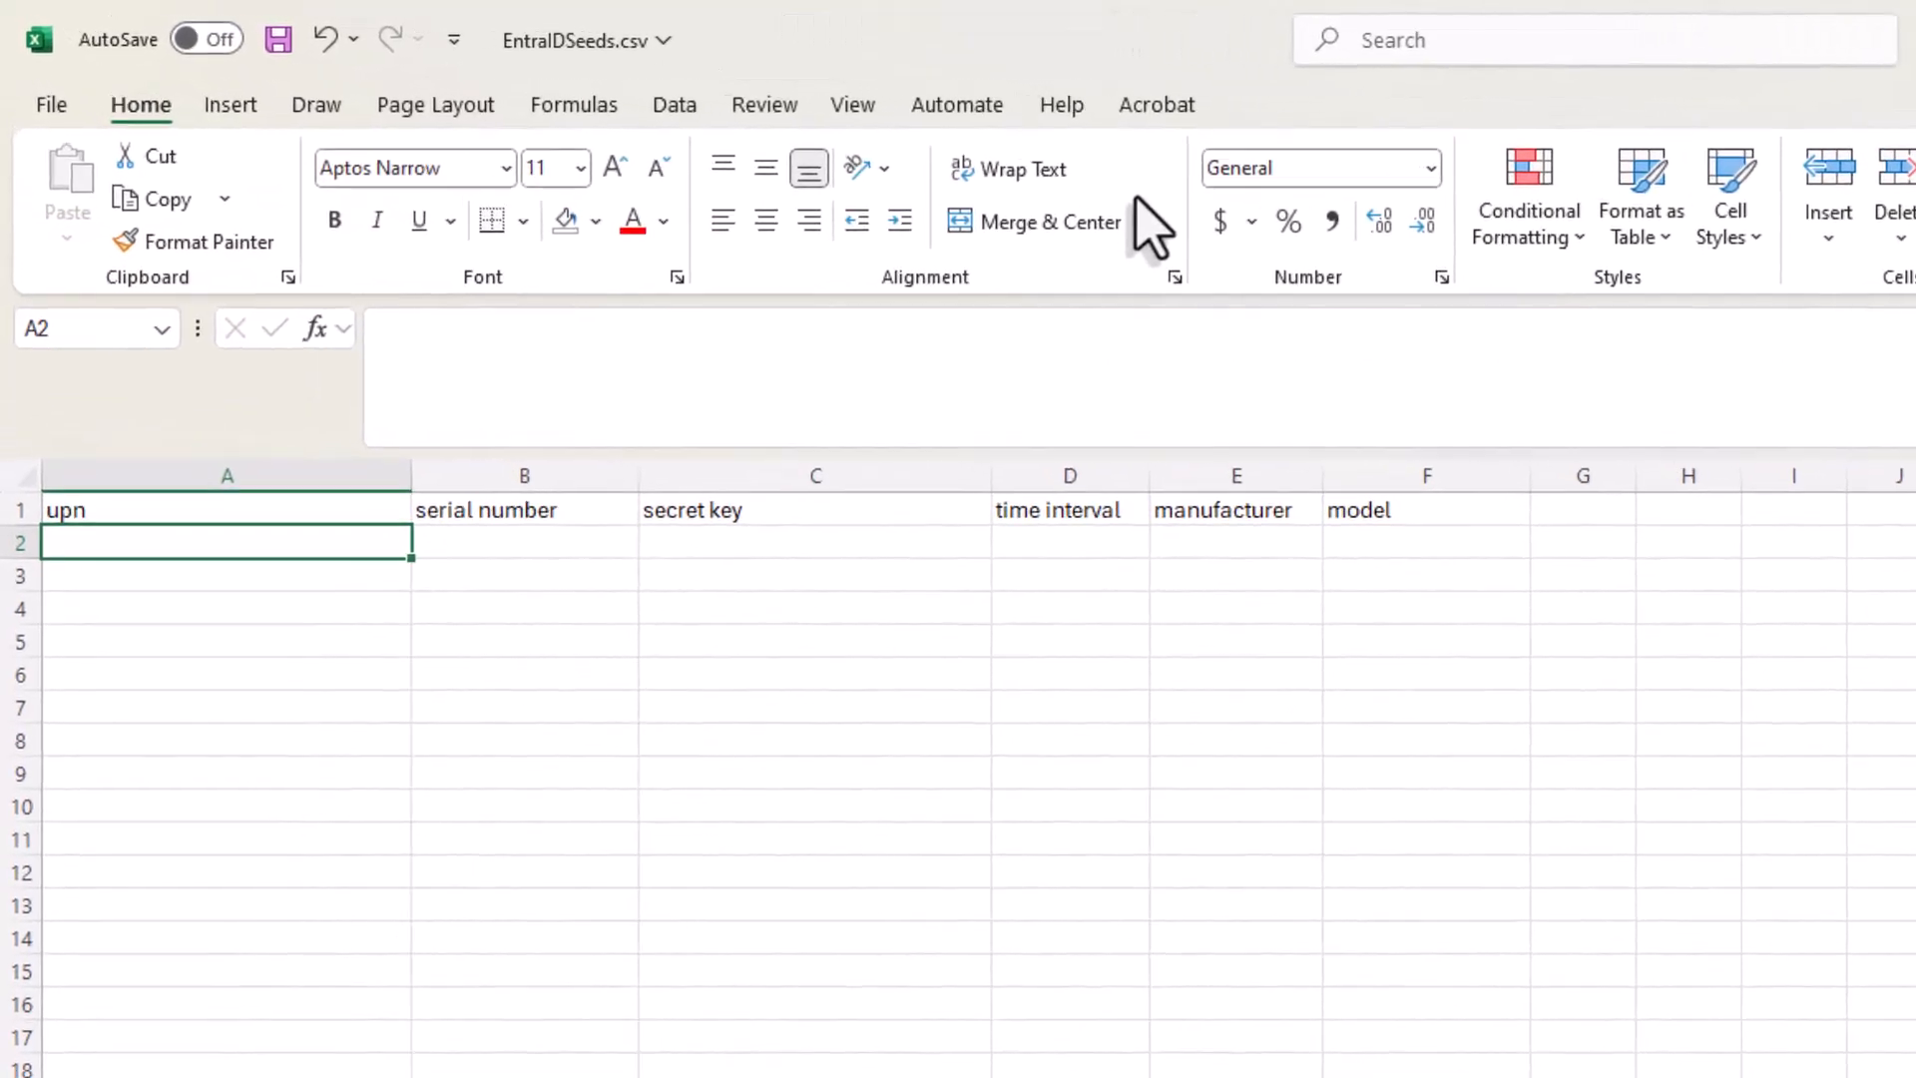
Step: Review the upn, serial number, secret key, time interval, manufacturer and model headers of EntraIDSeeds.csv in Excel
click(393, 591)
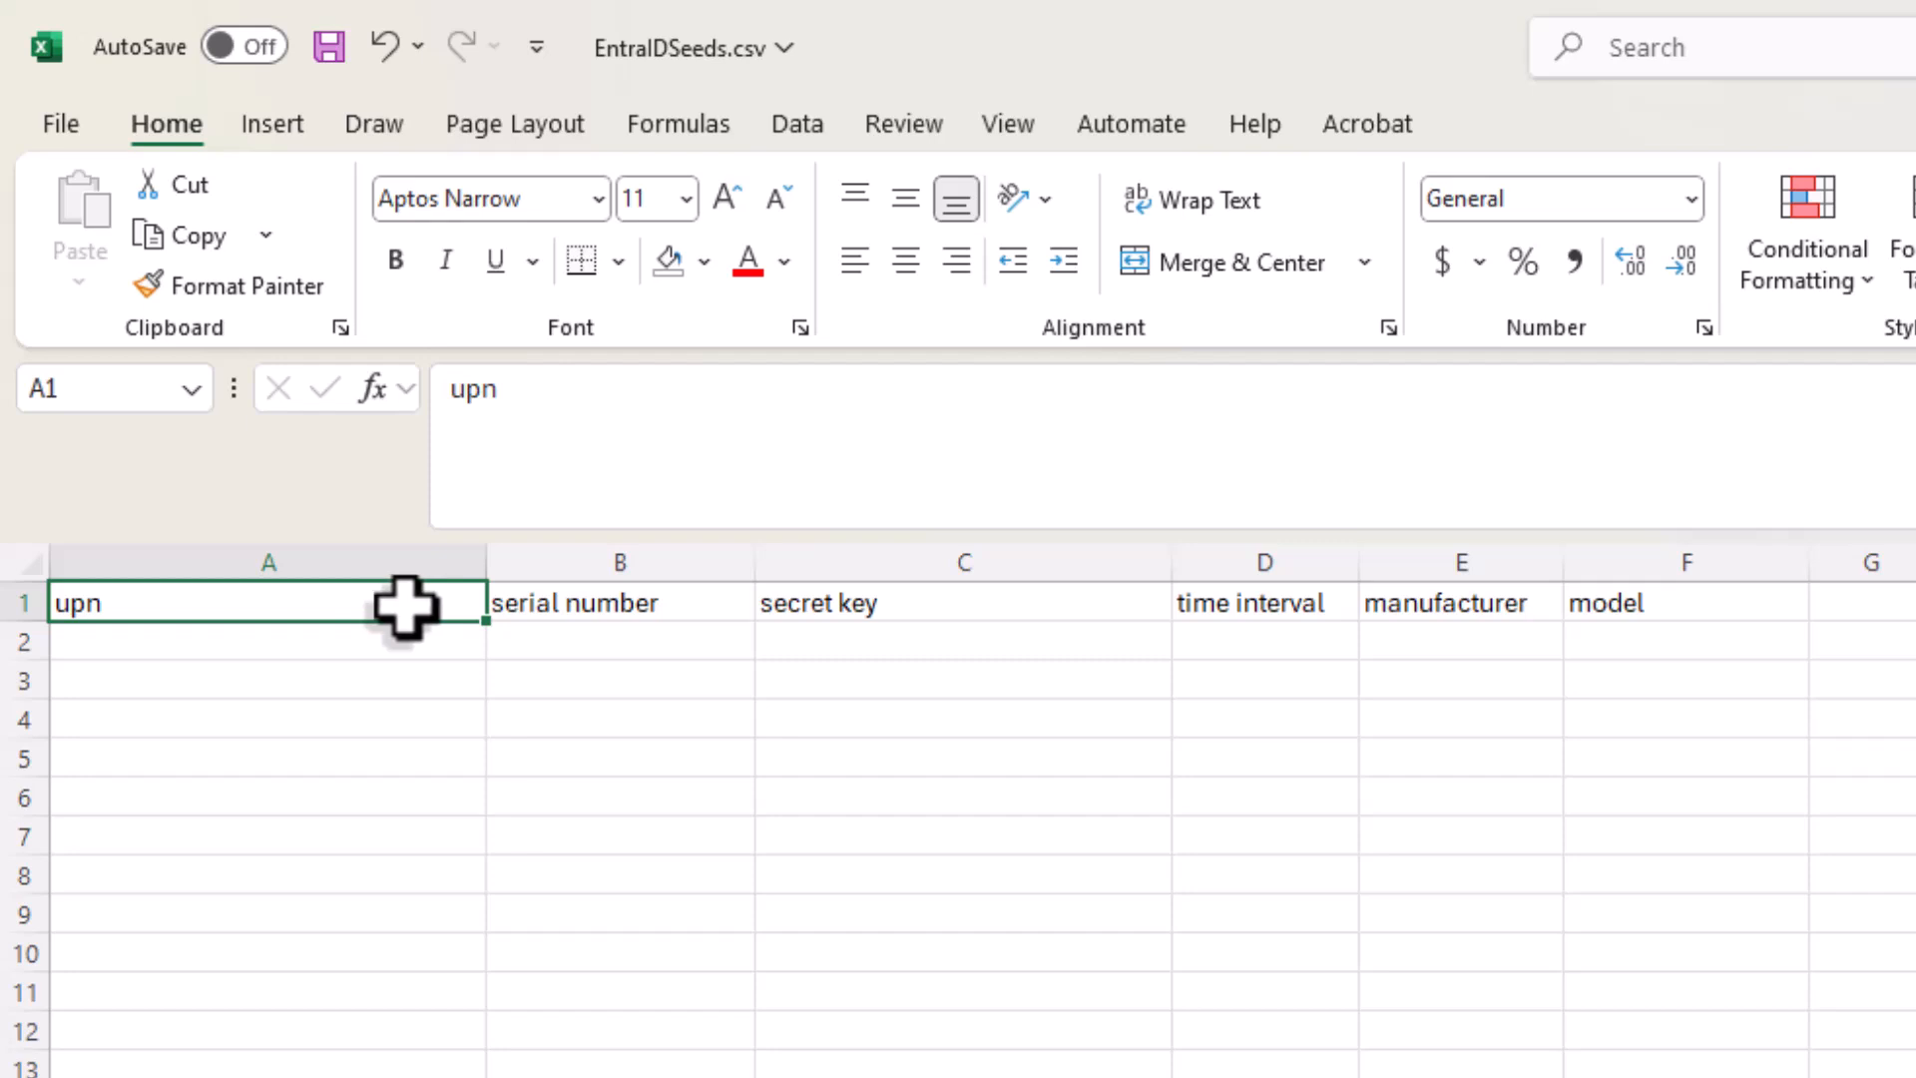
click(556, 603)
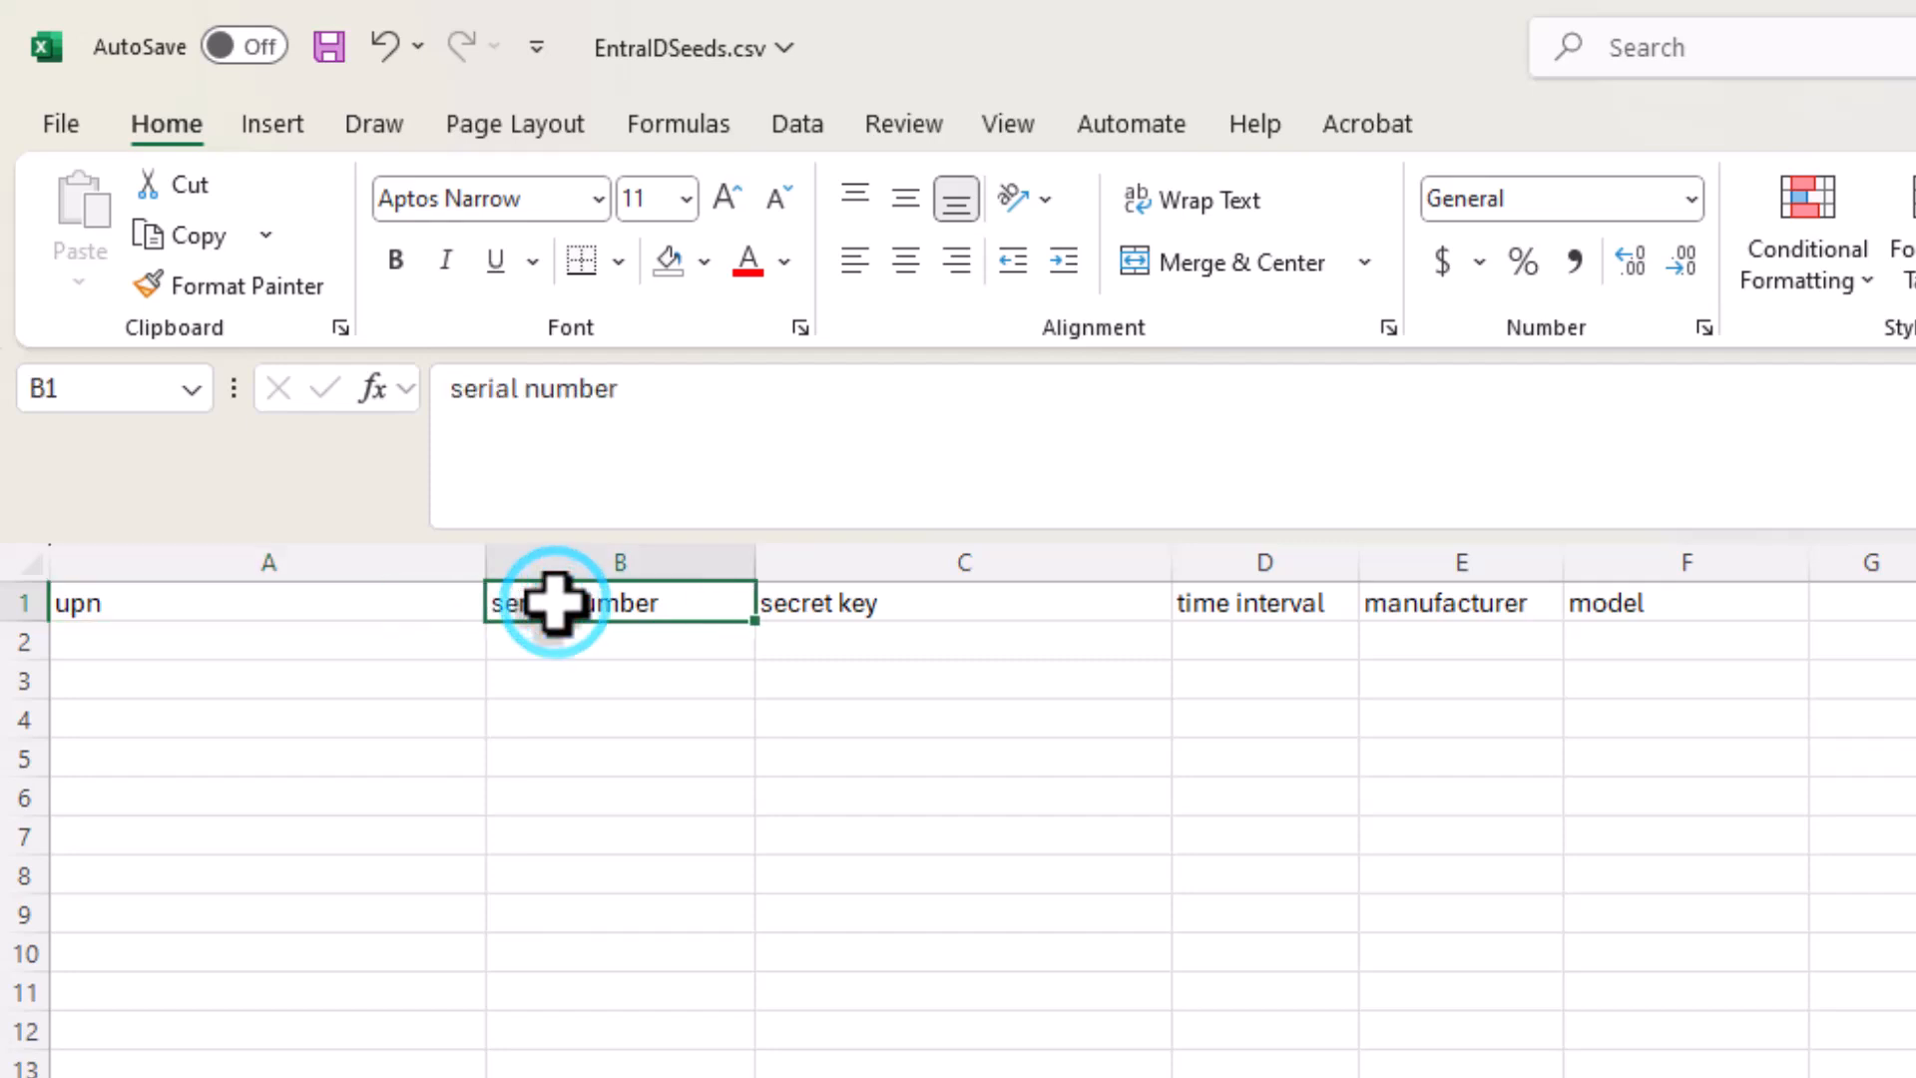
click(851, 613)
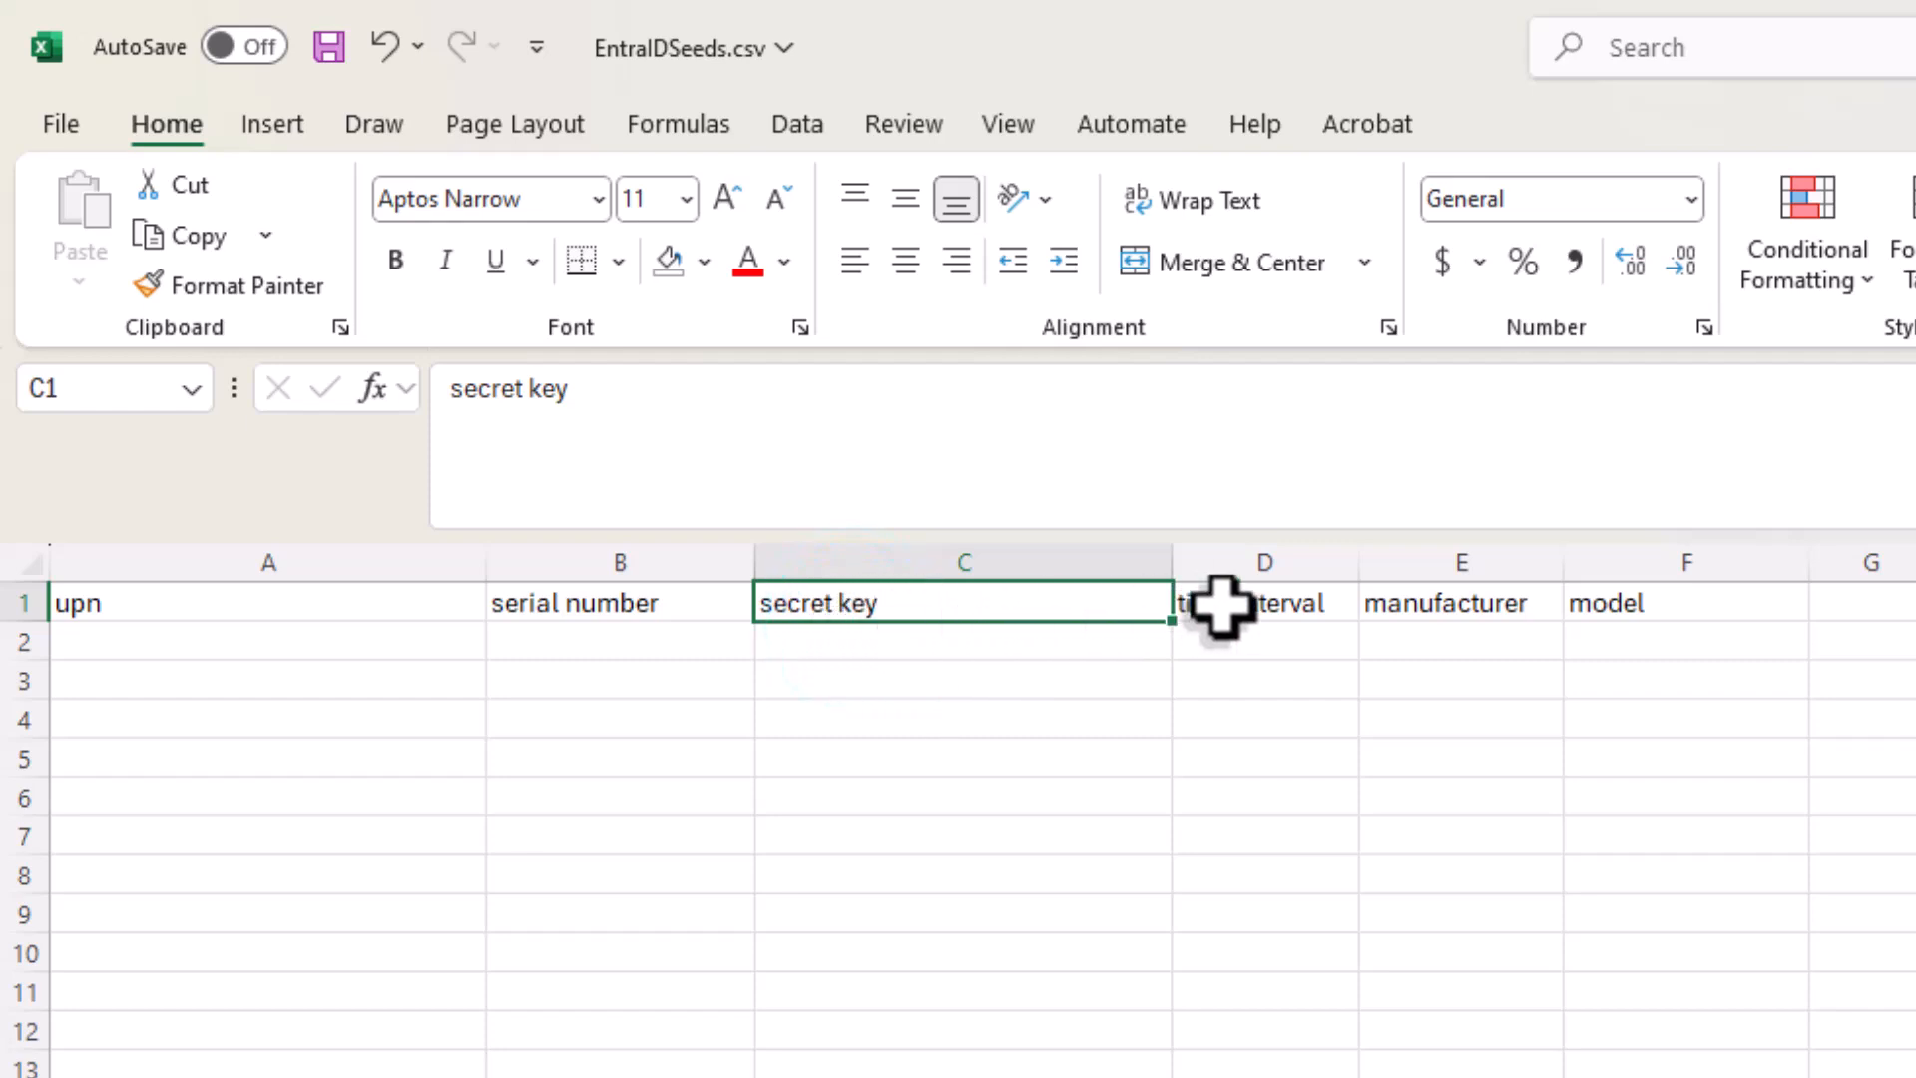
click(1252, 604)
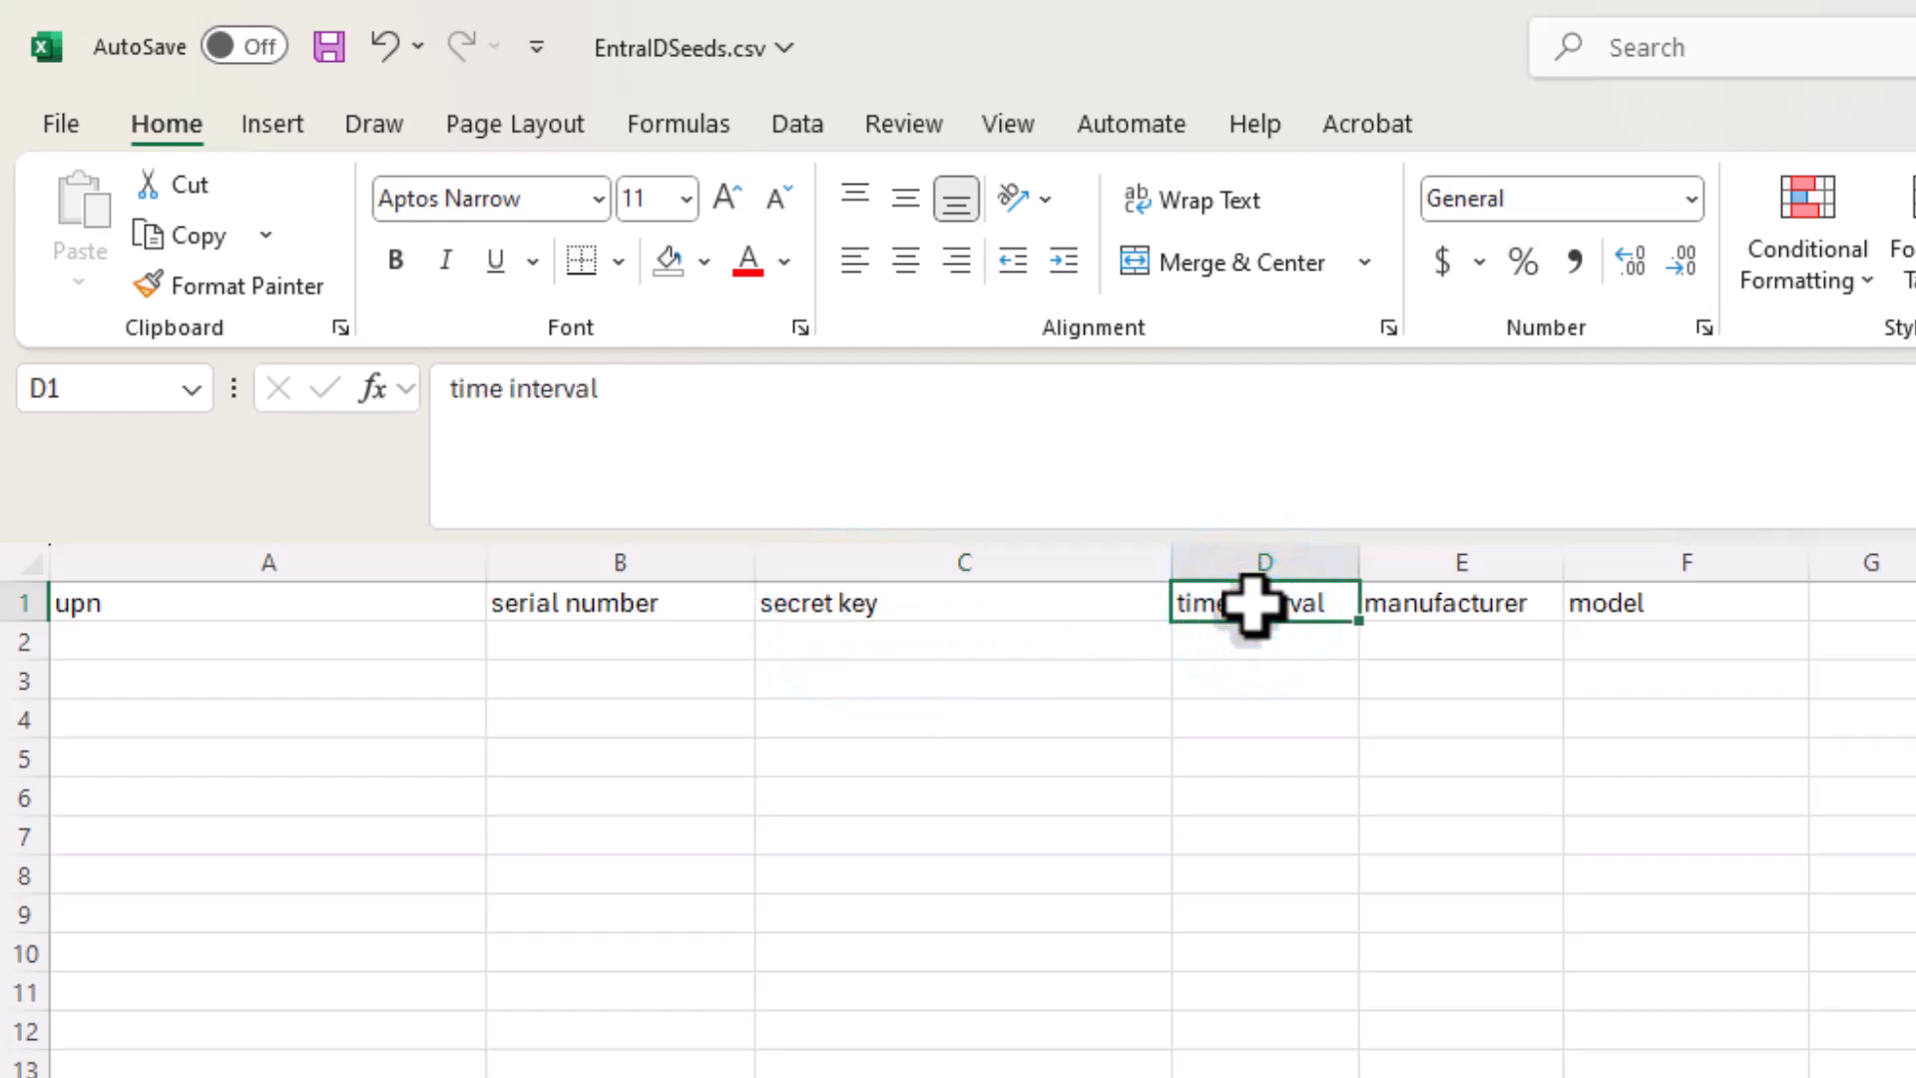
click(1407, 606)
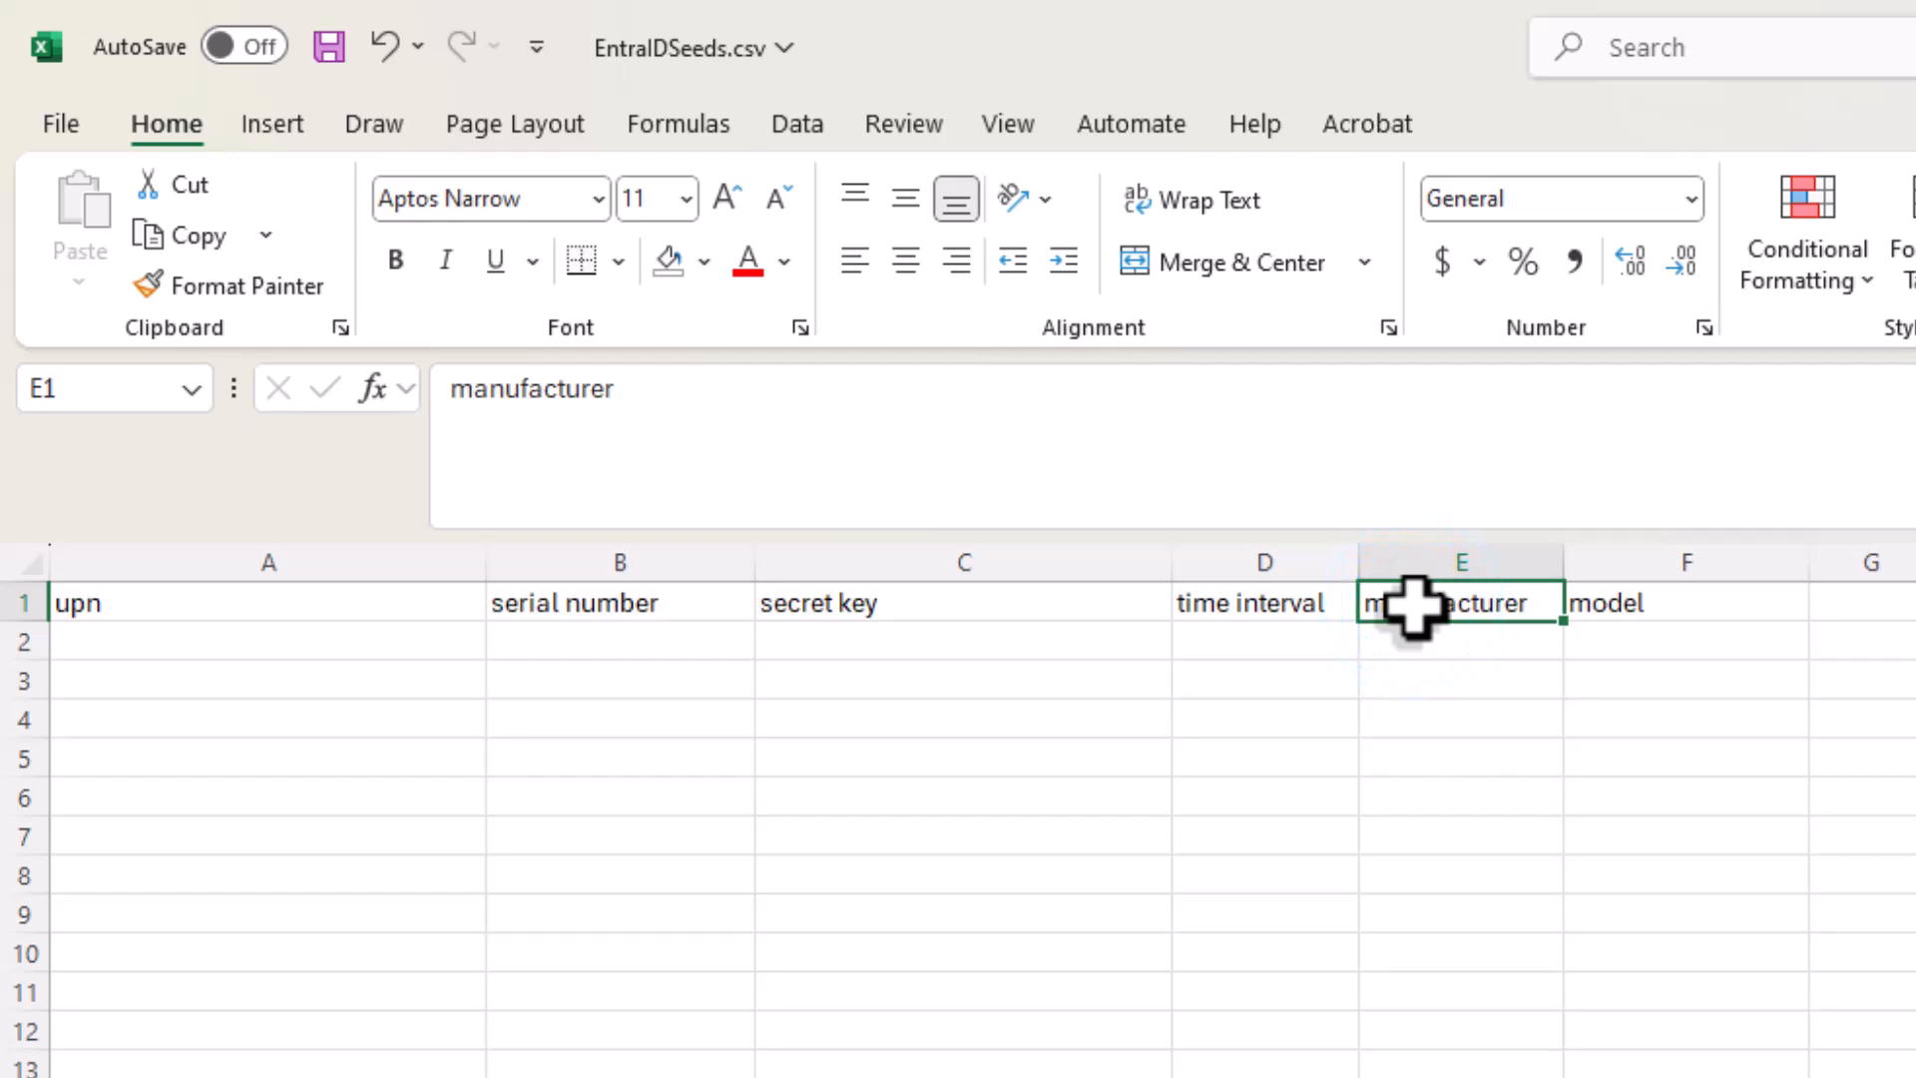
click(1638, 616)
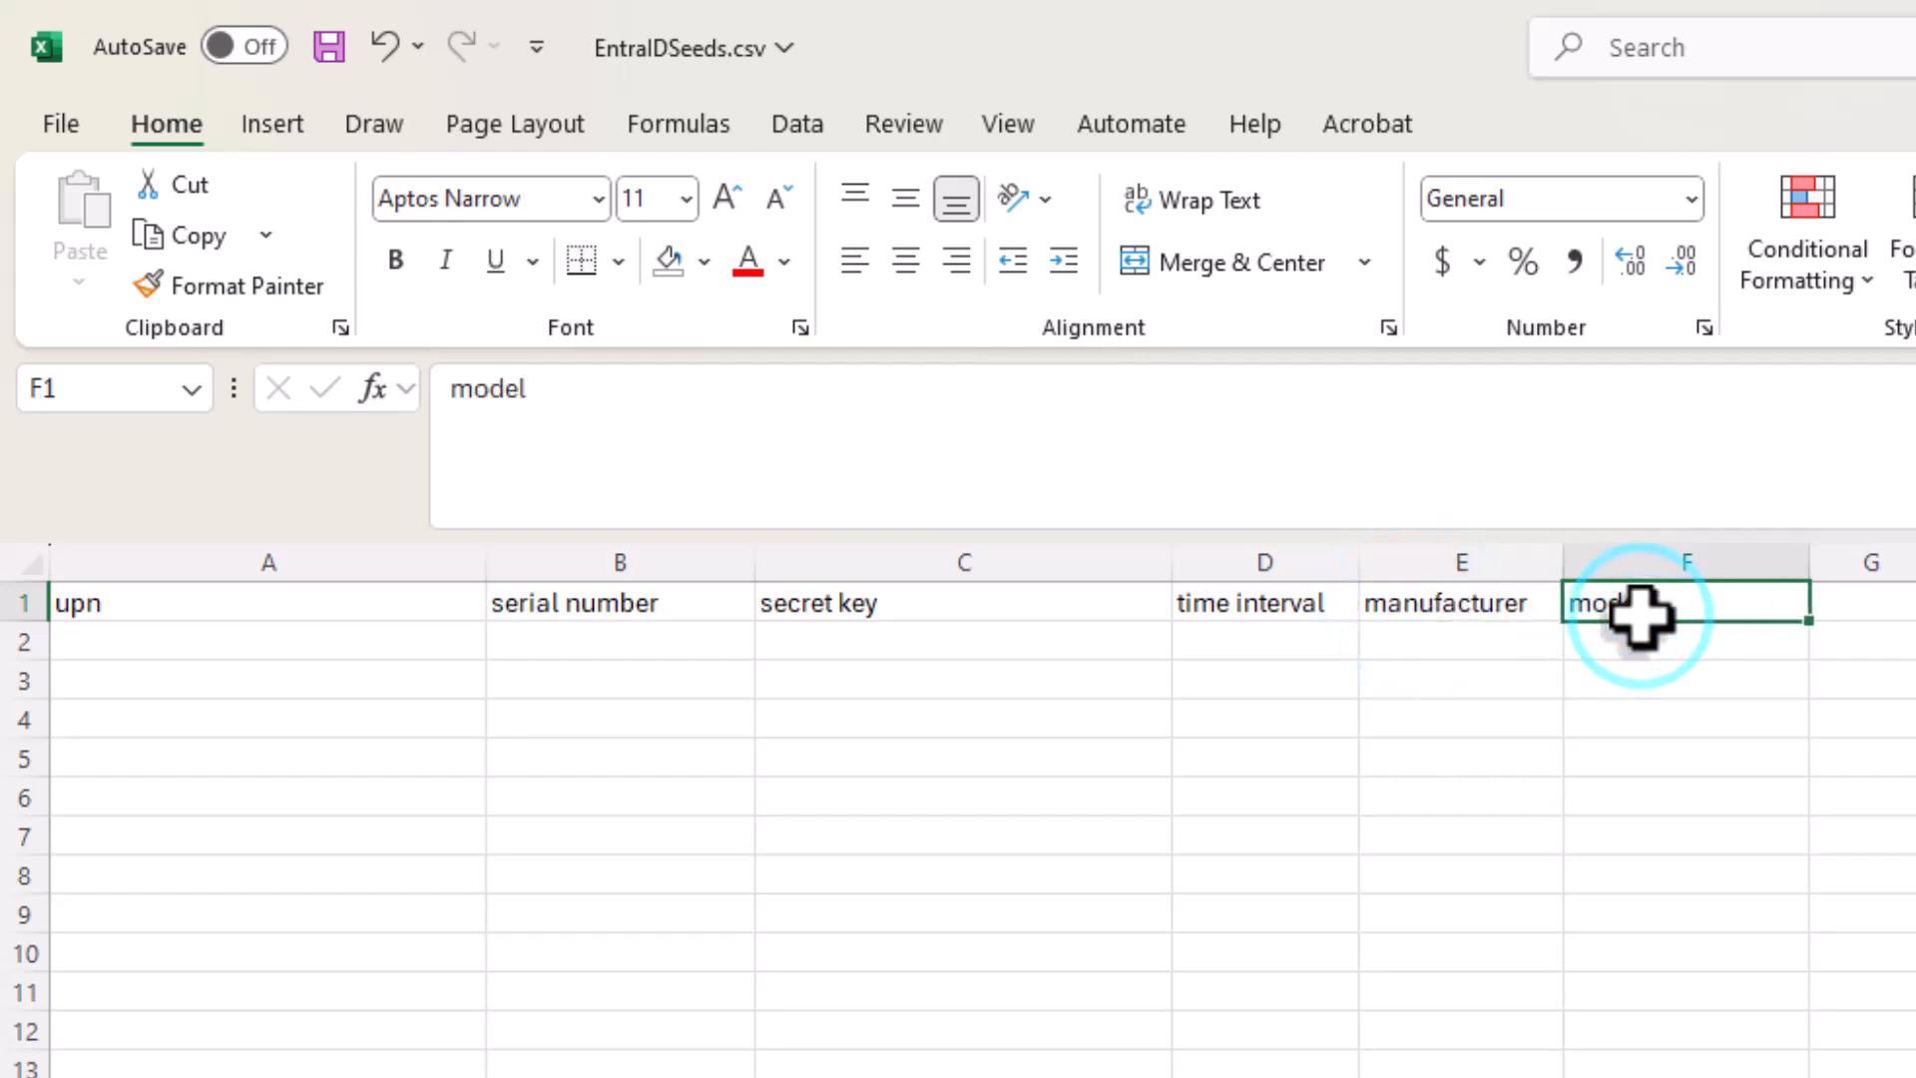
Step: Enter the token user's sign-in address under the upn header in row 2
click(397, 658)
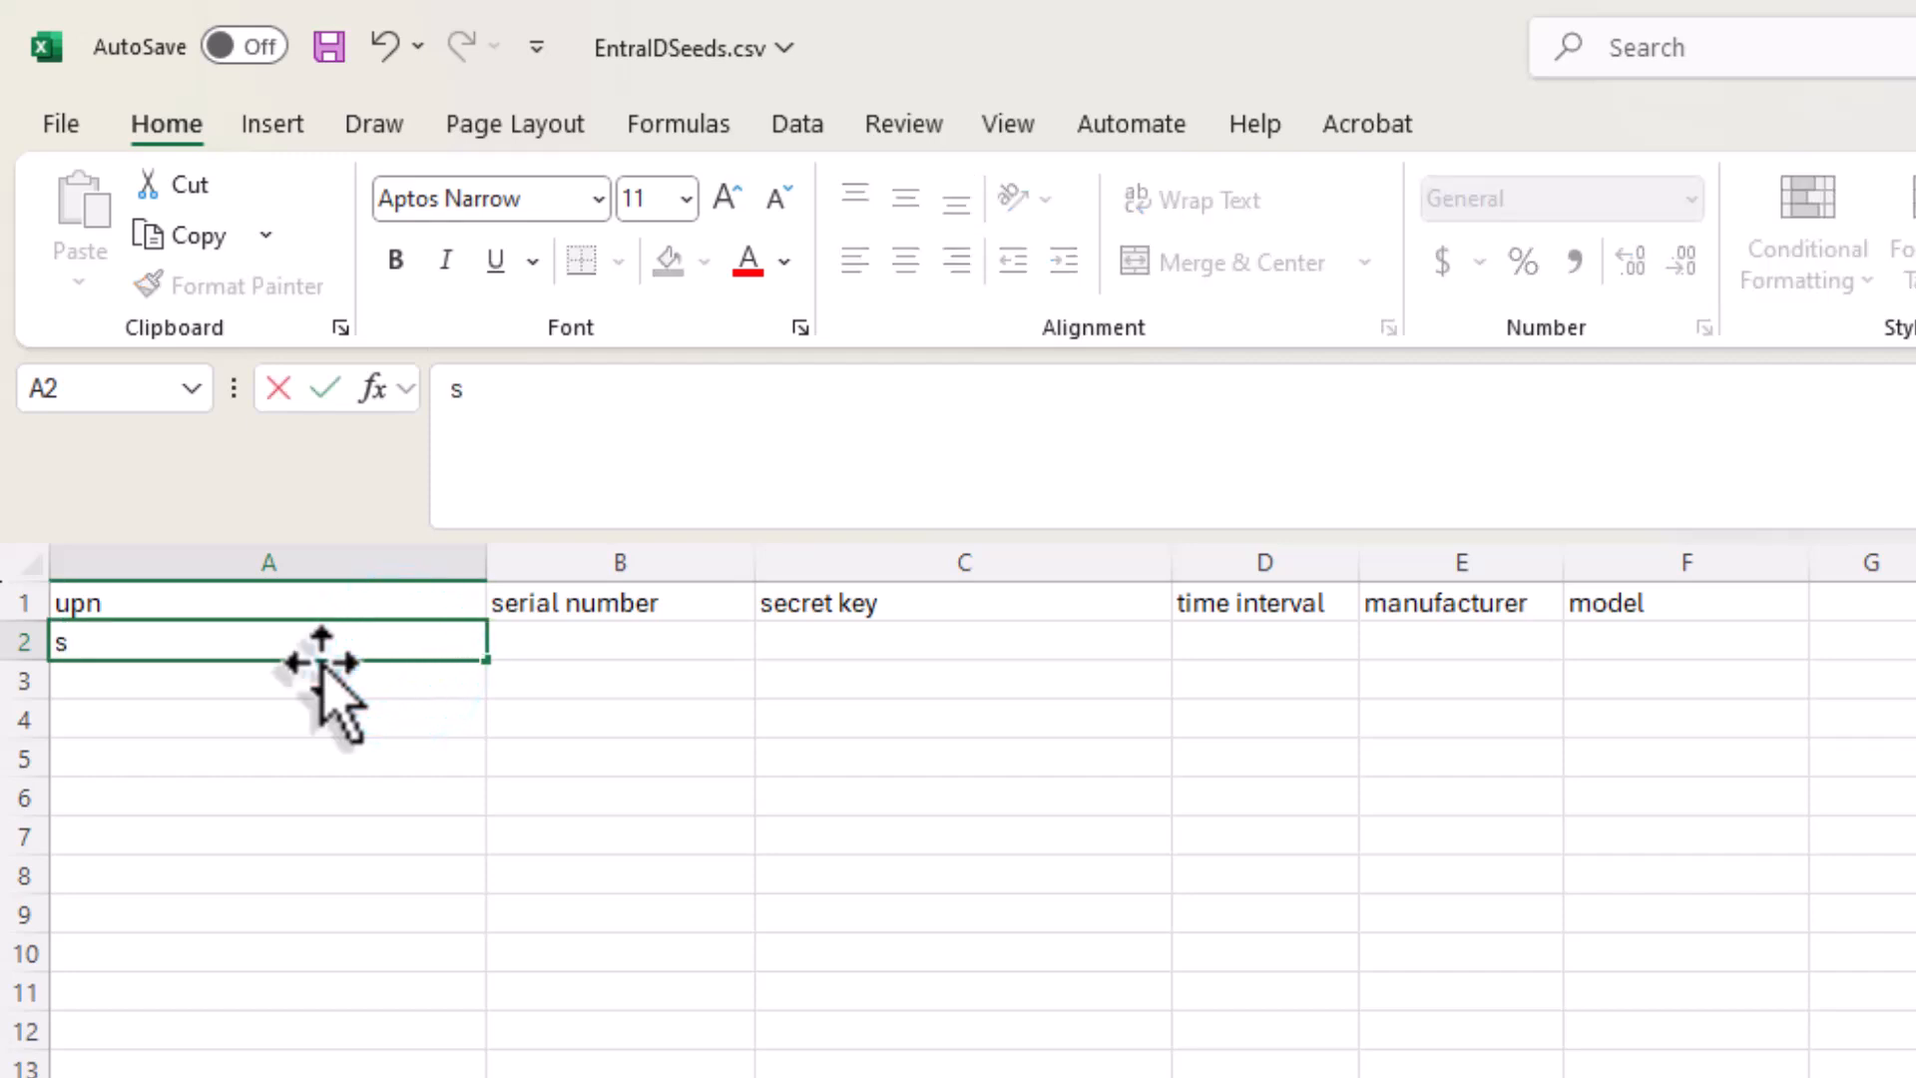
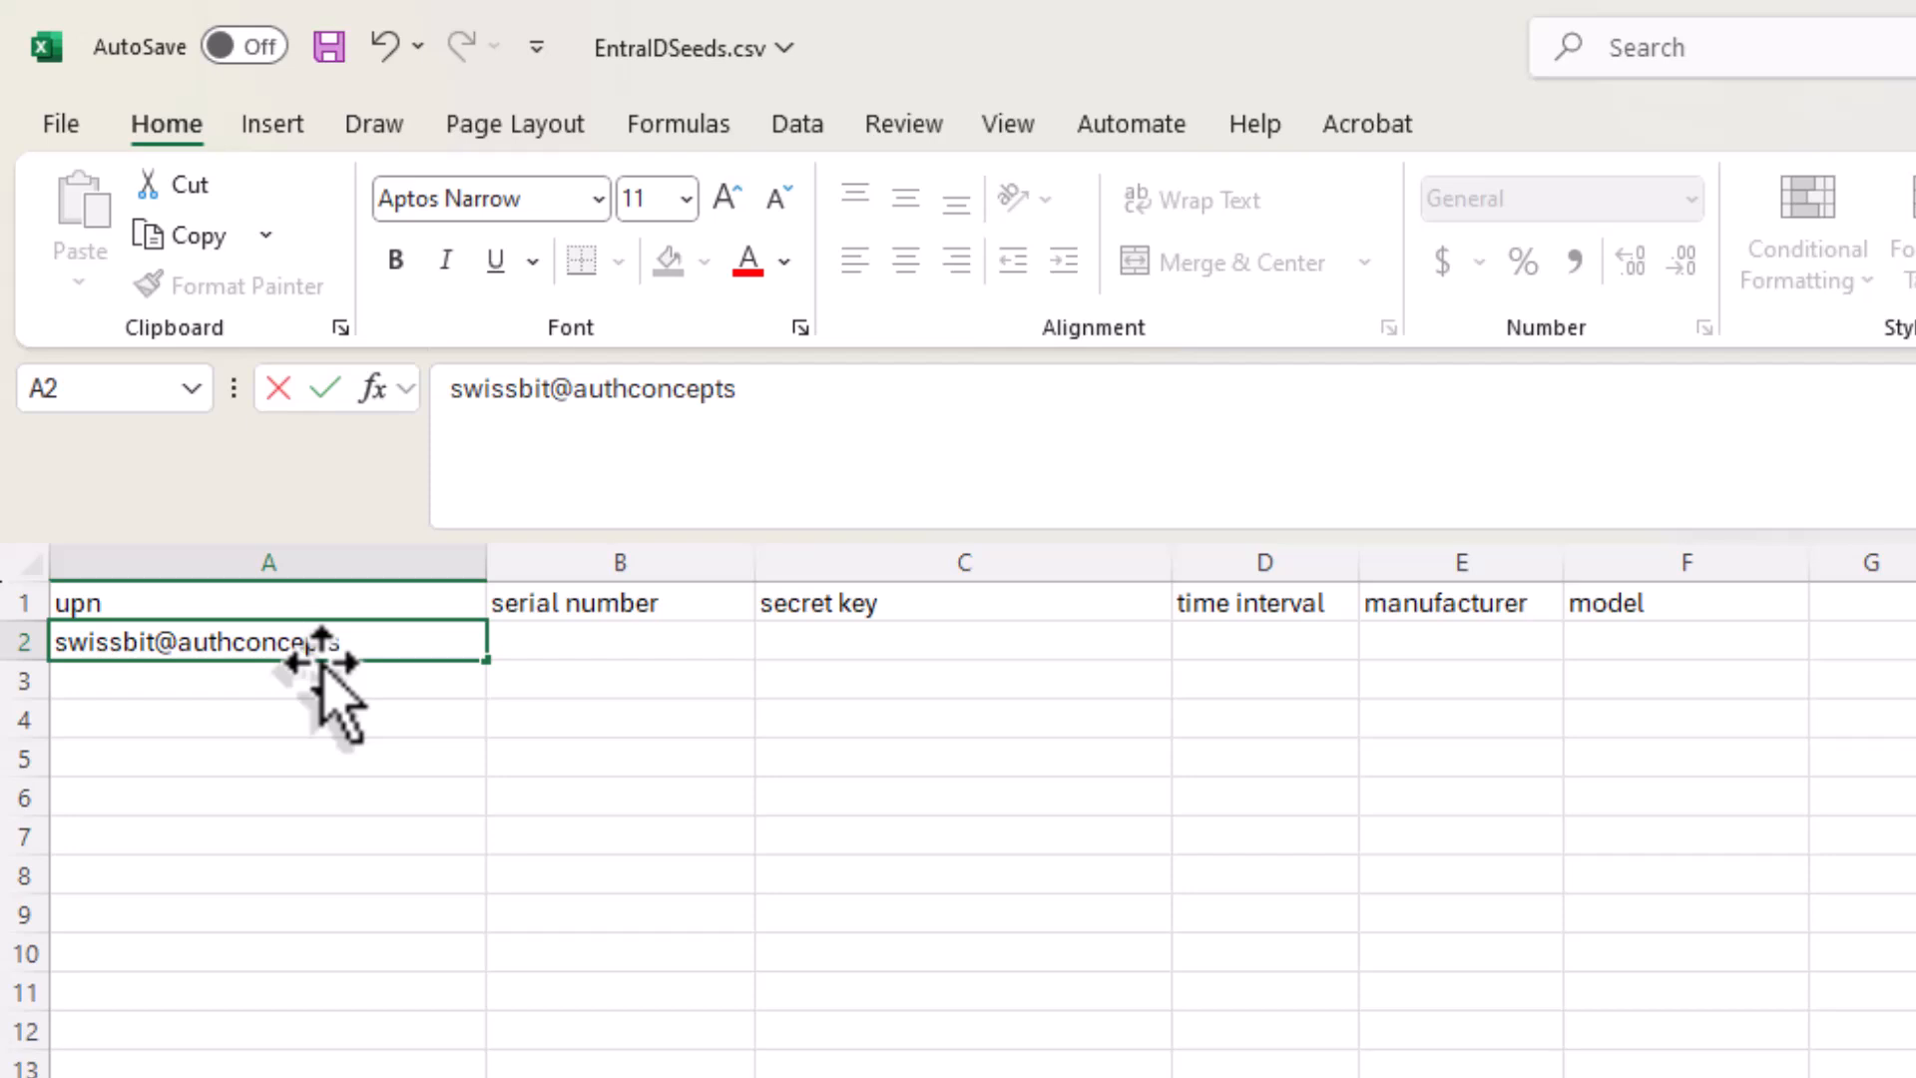
Step: Copy the security key's serial number from iShield Key Manager into cell B2 of the Excel sheet
key(alt+Tab)
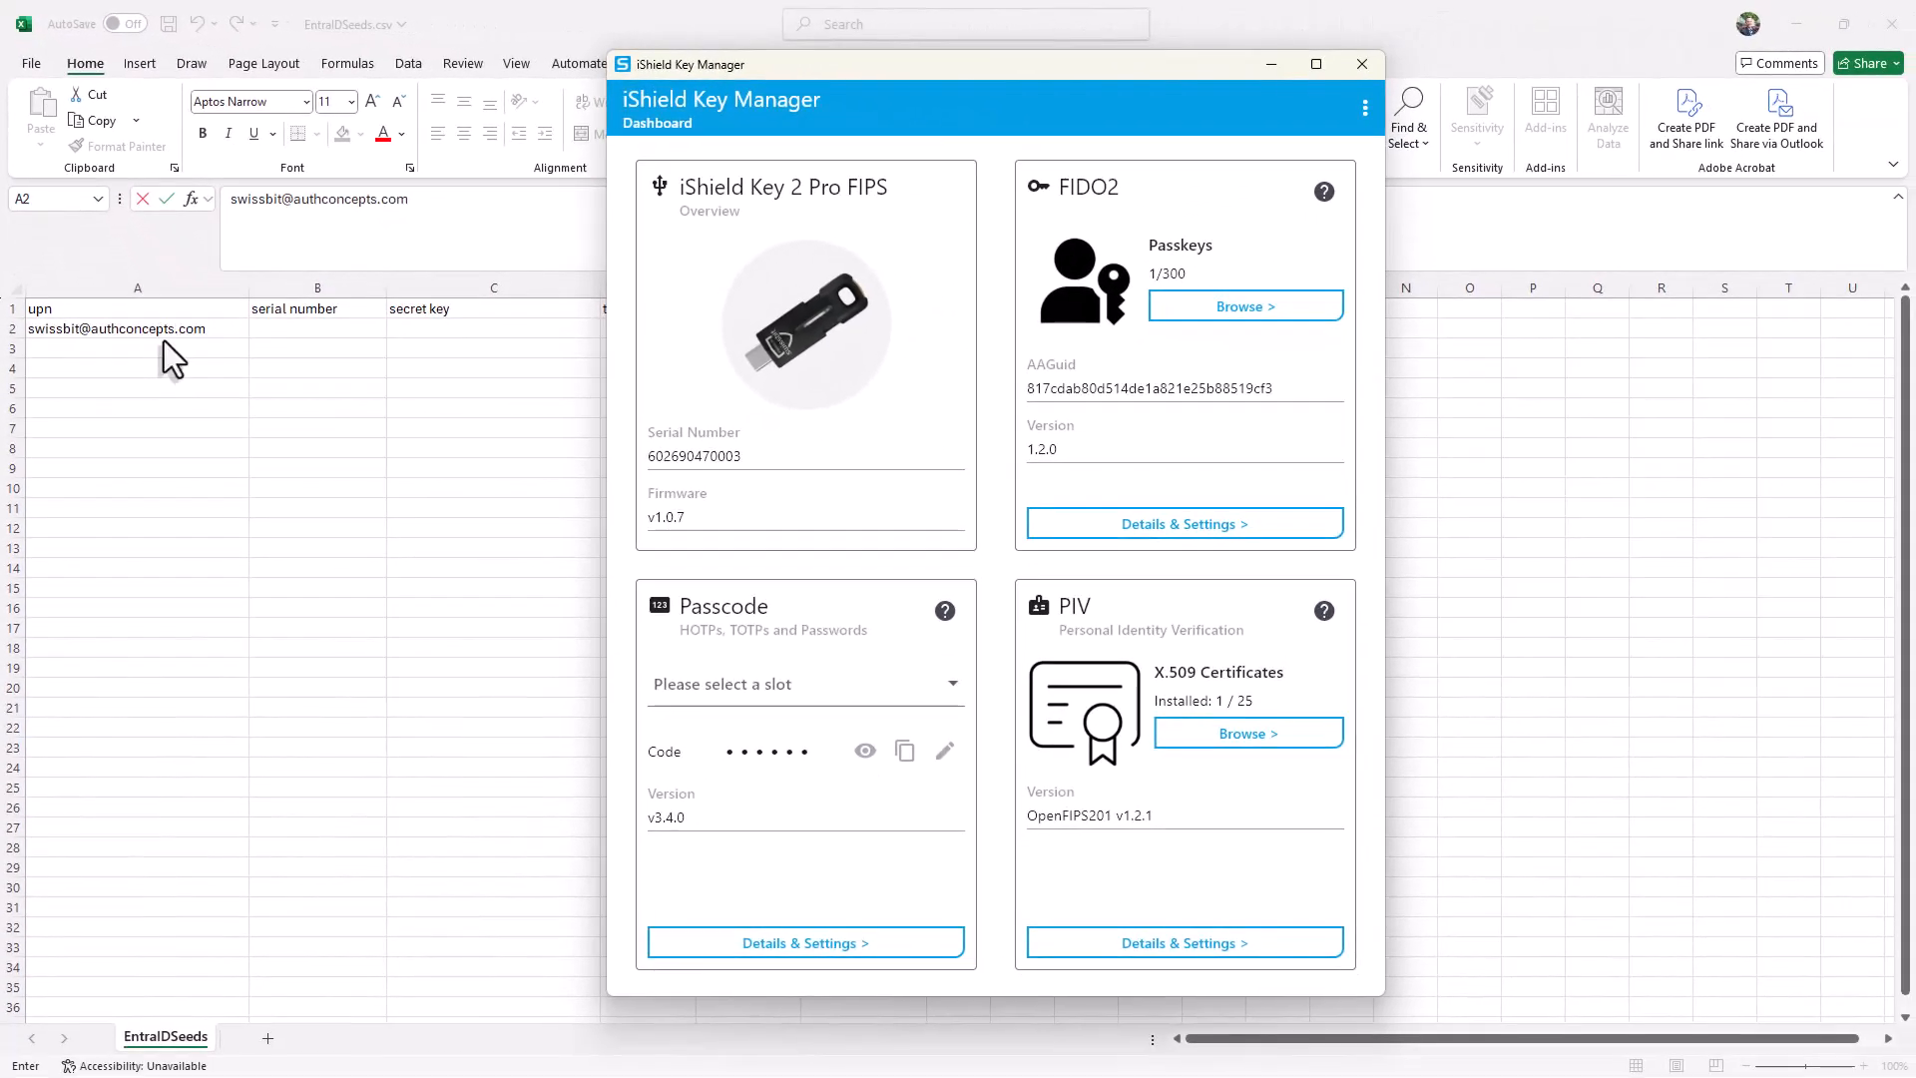
drag(740, 456, 644, 465)
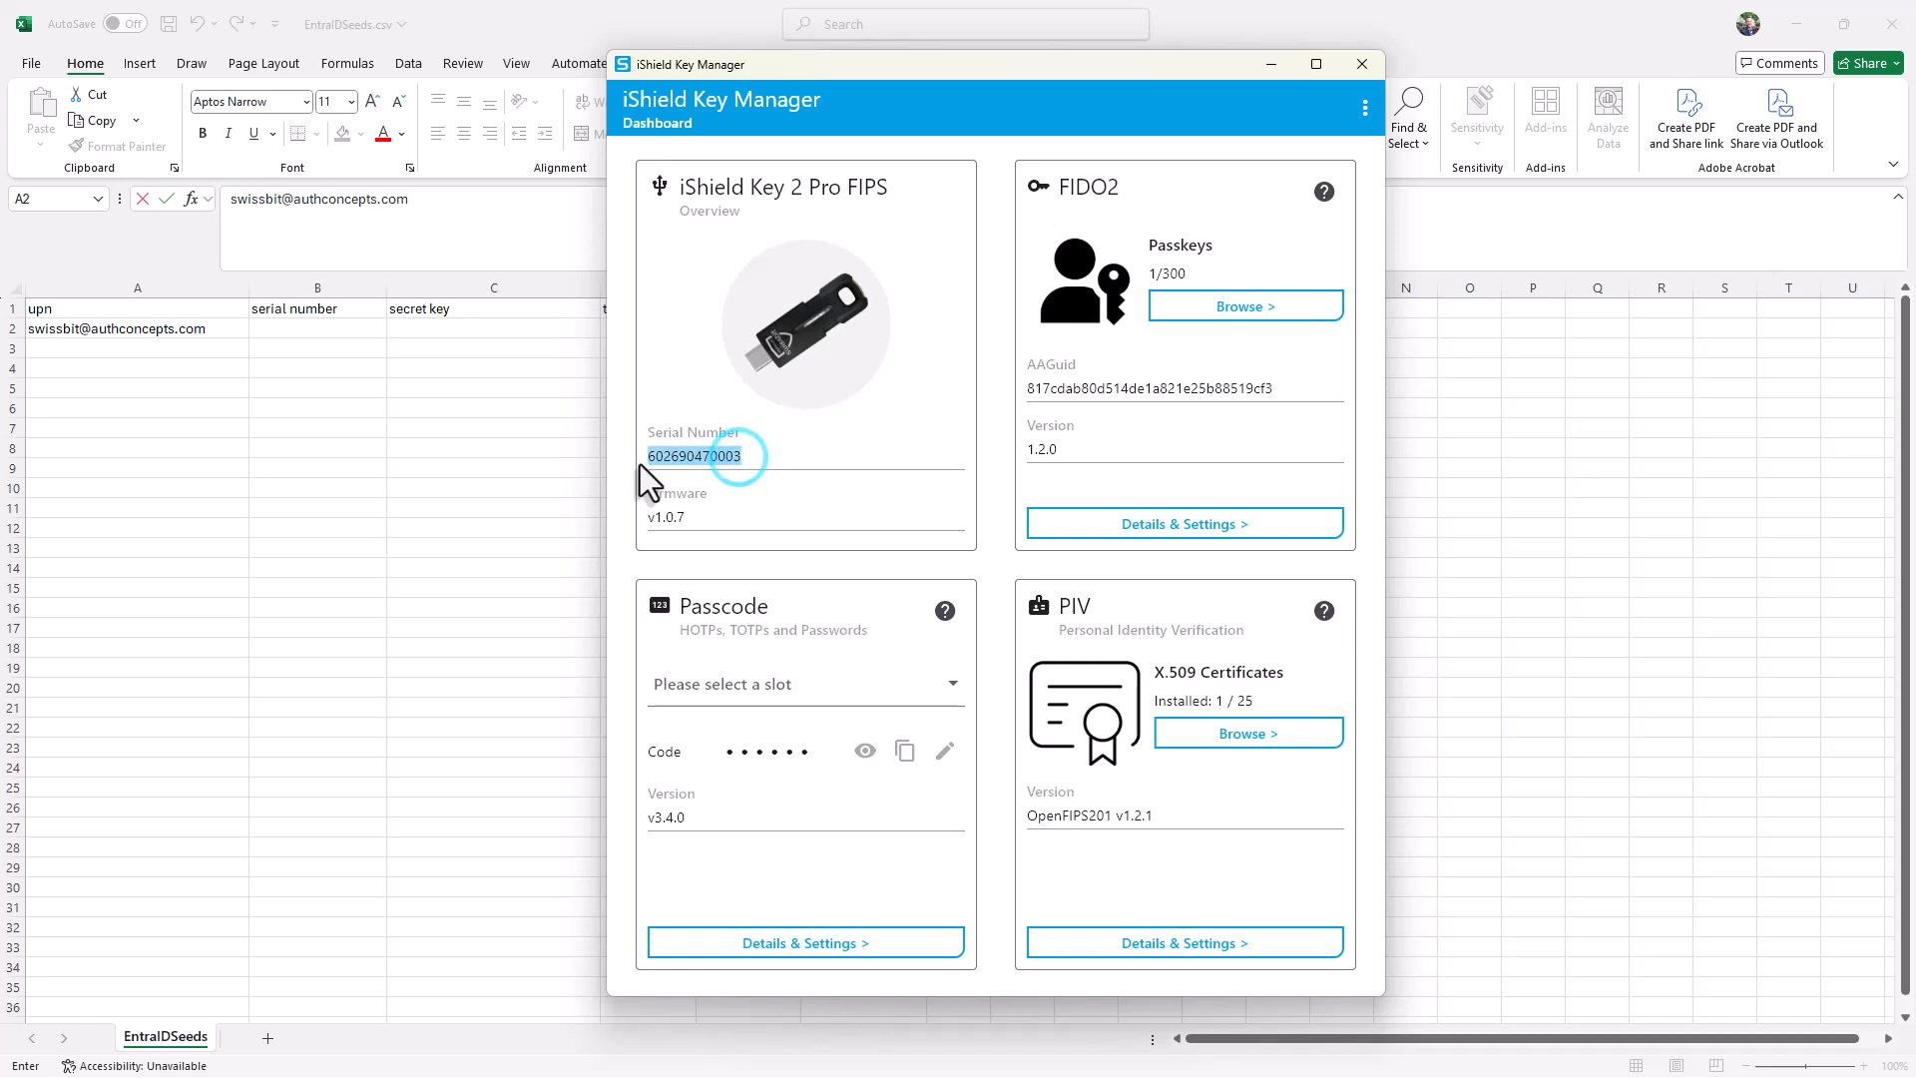
right_click(656, 462)
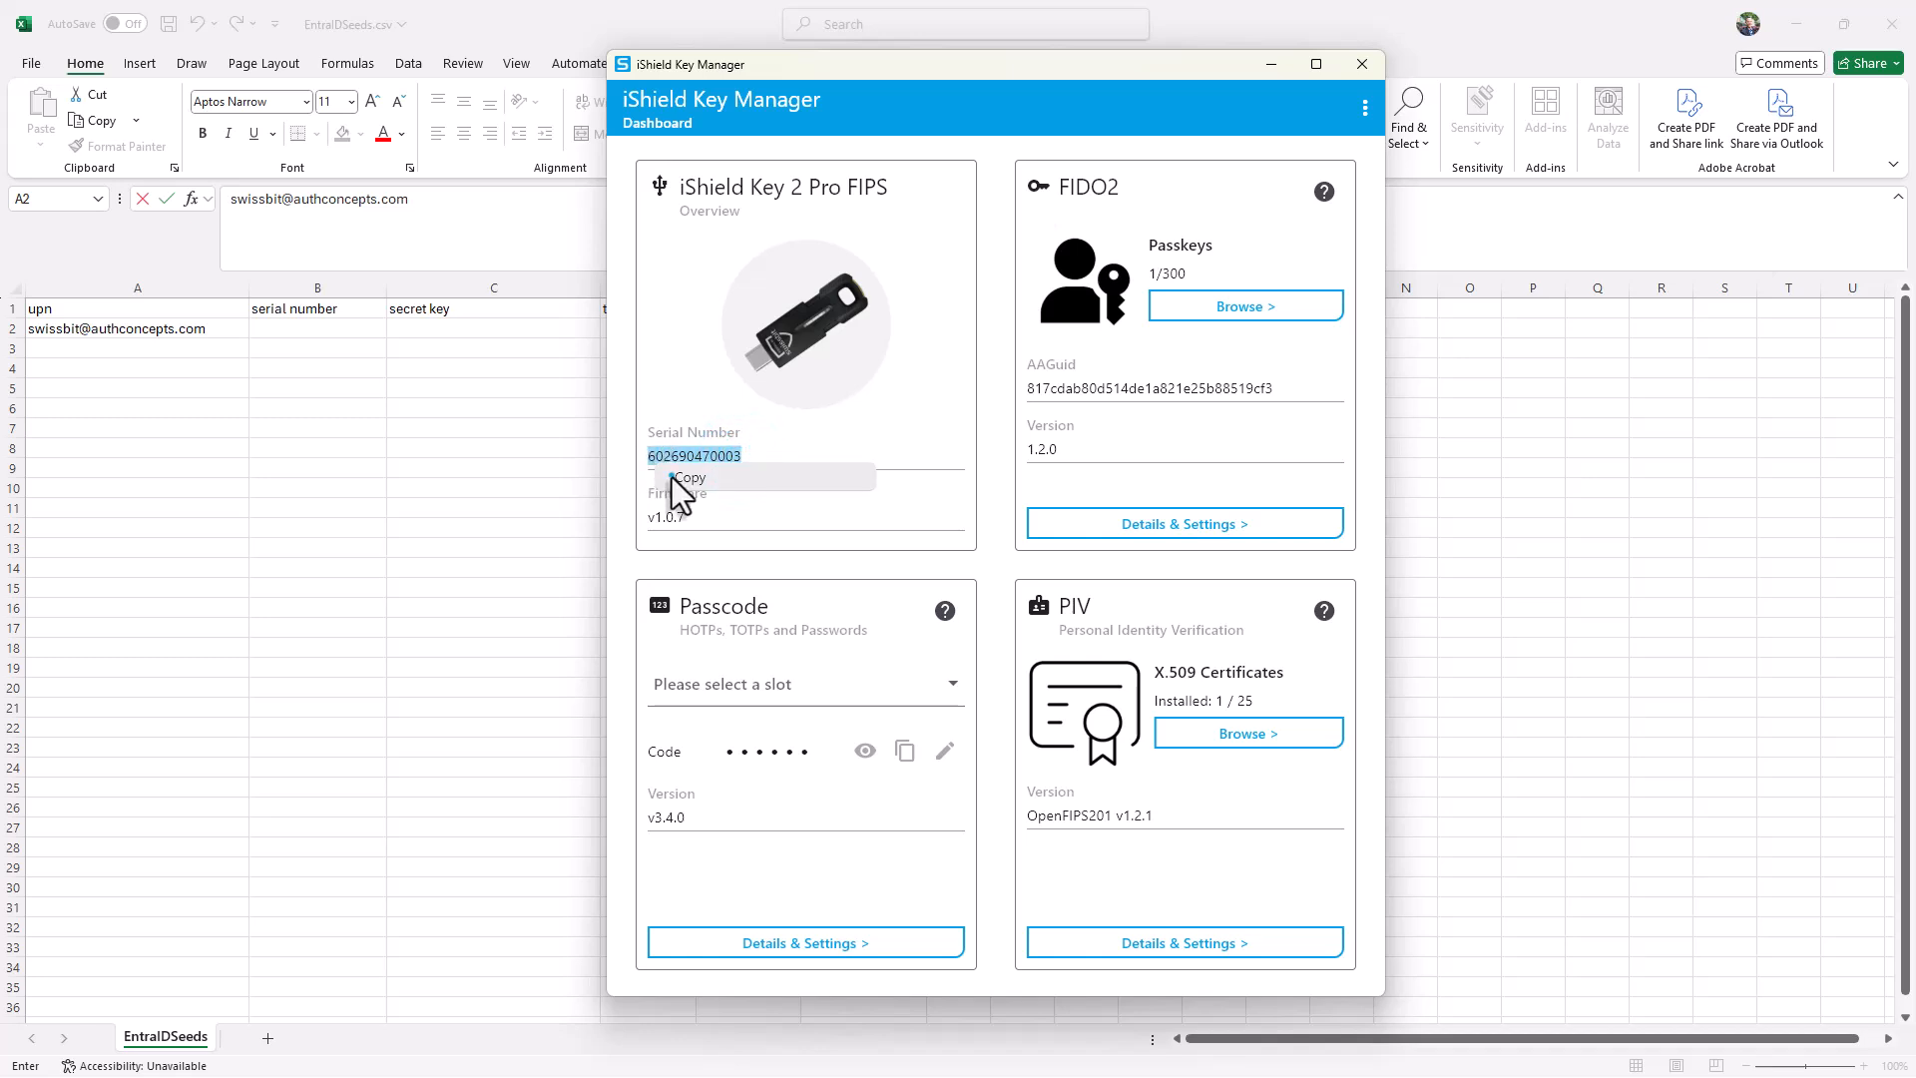
click(672, 476)
click(297, 326)
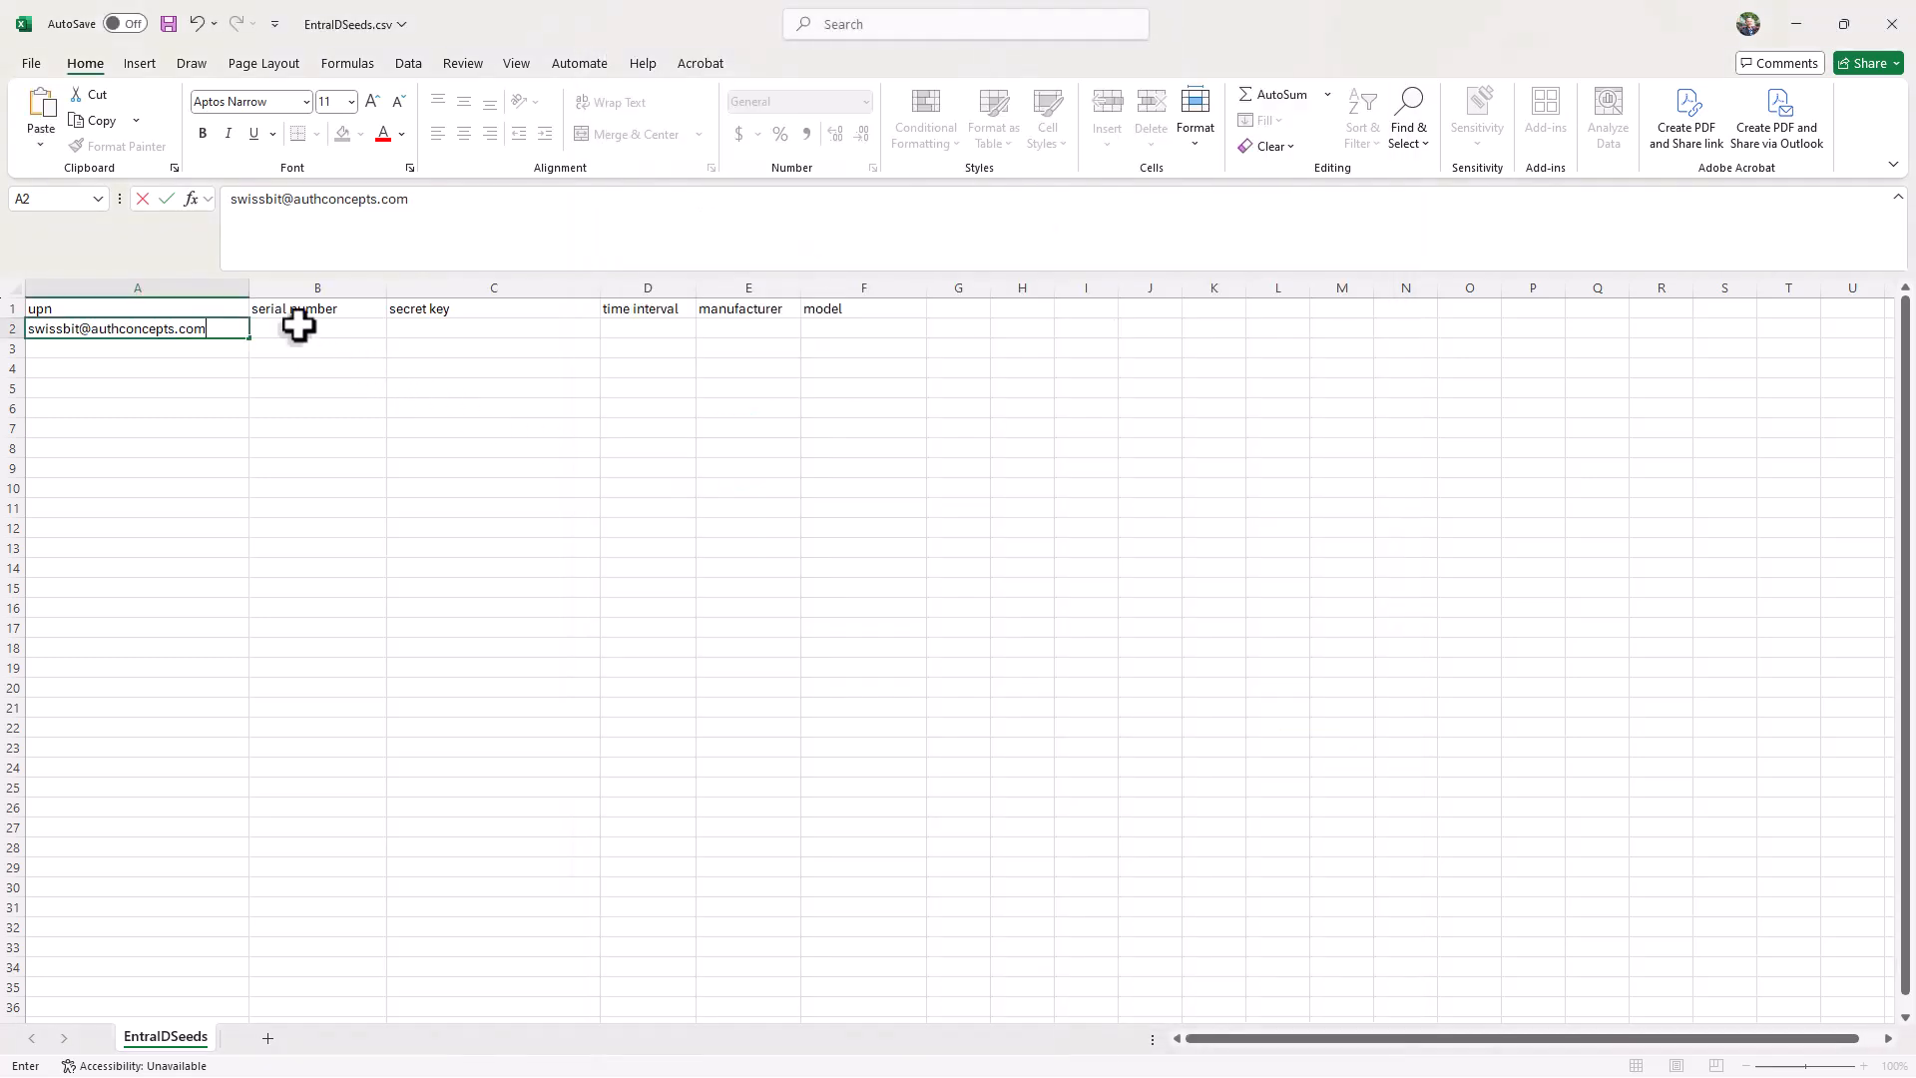
key(ctrl+v)
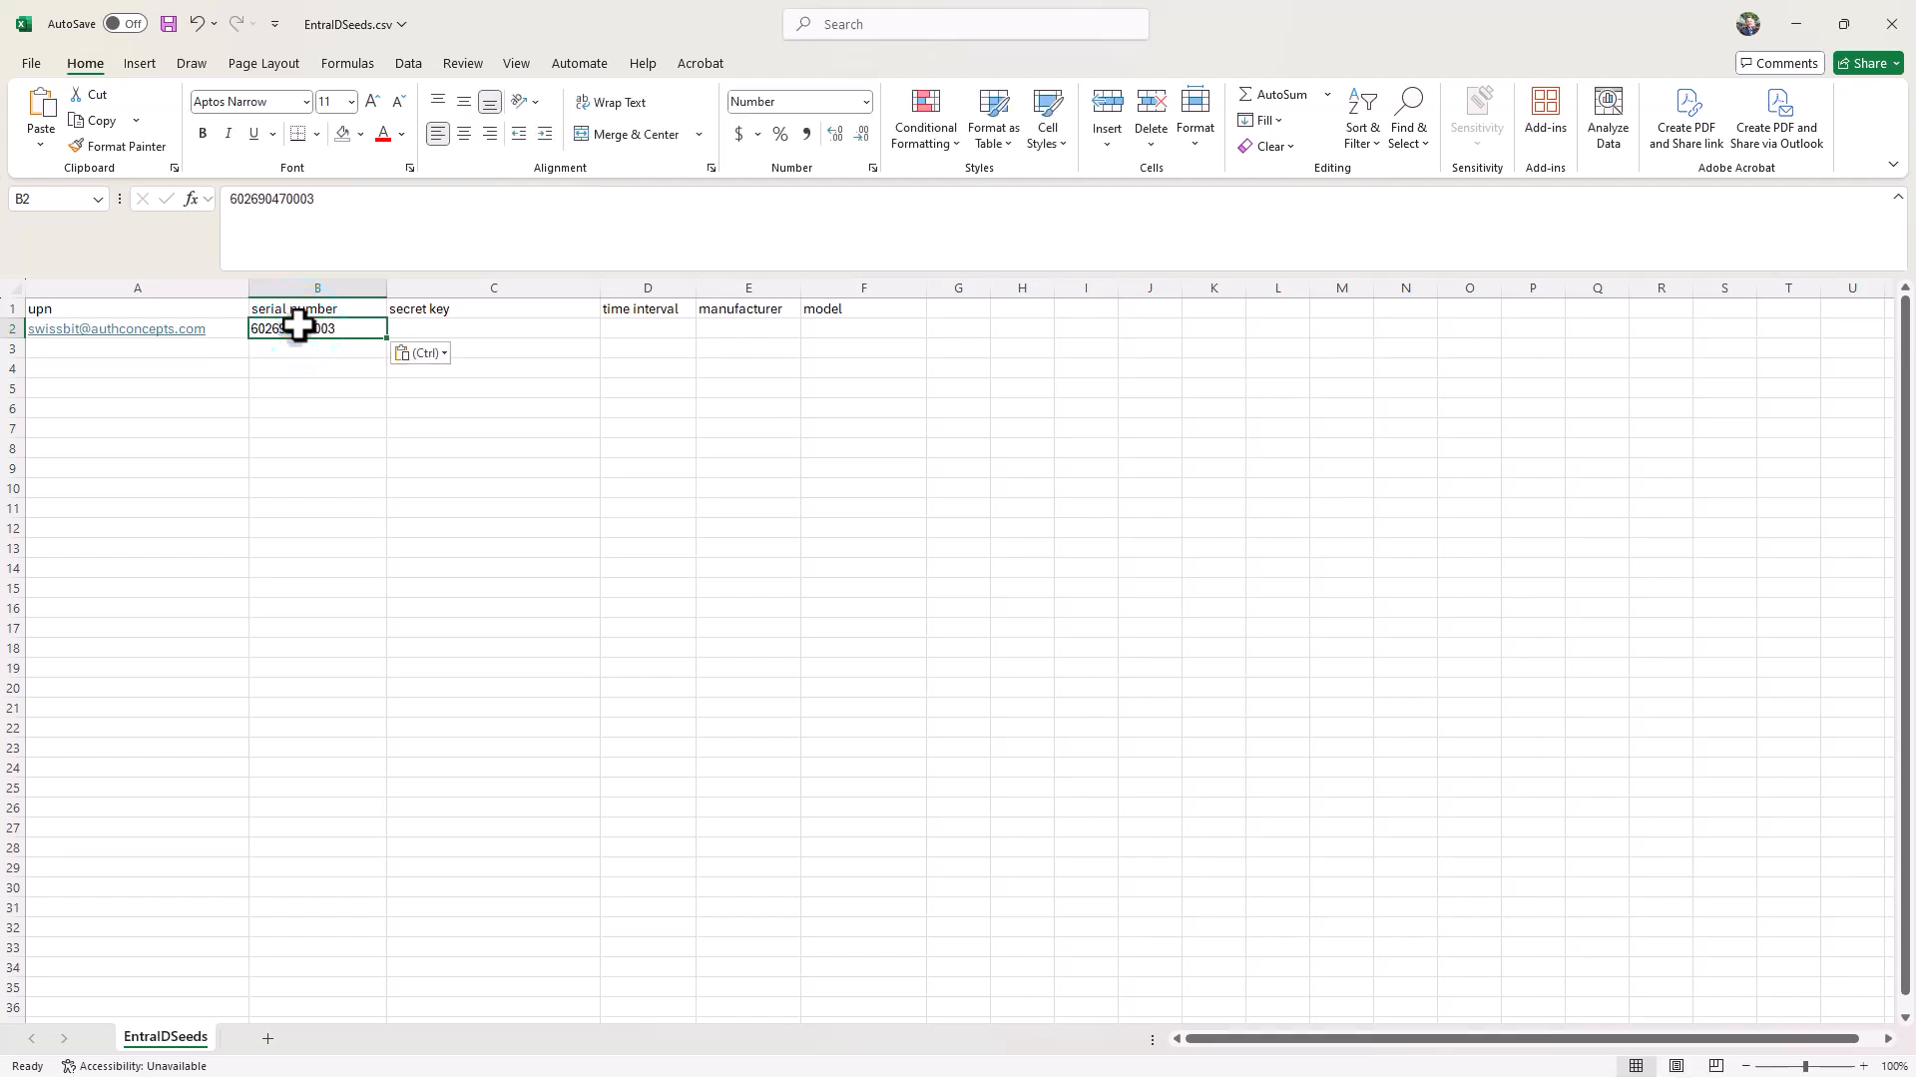
Step: Encode the phrase for the secret key in the browser's Base32 Encode tool, using UTF-8 input, and copy the output
click(419, 328)
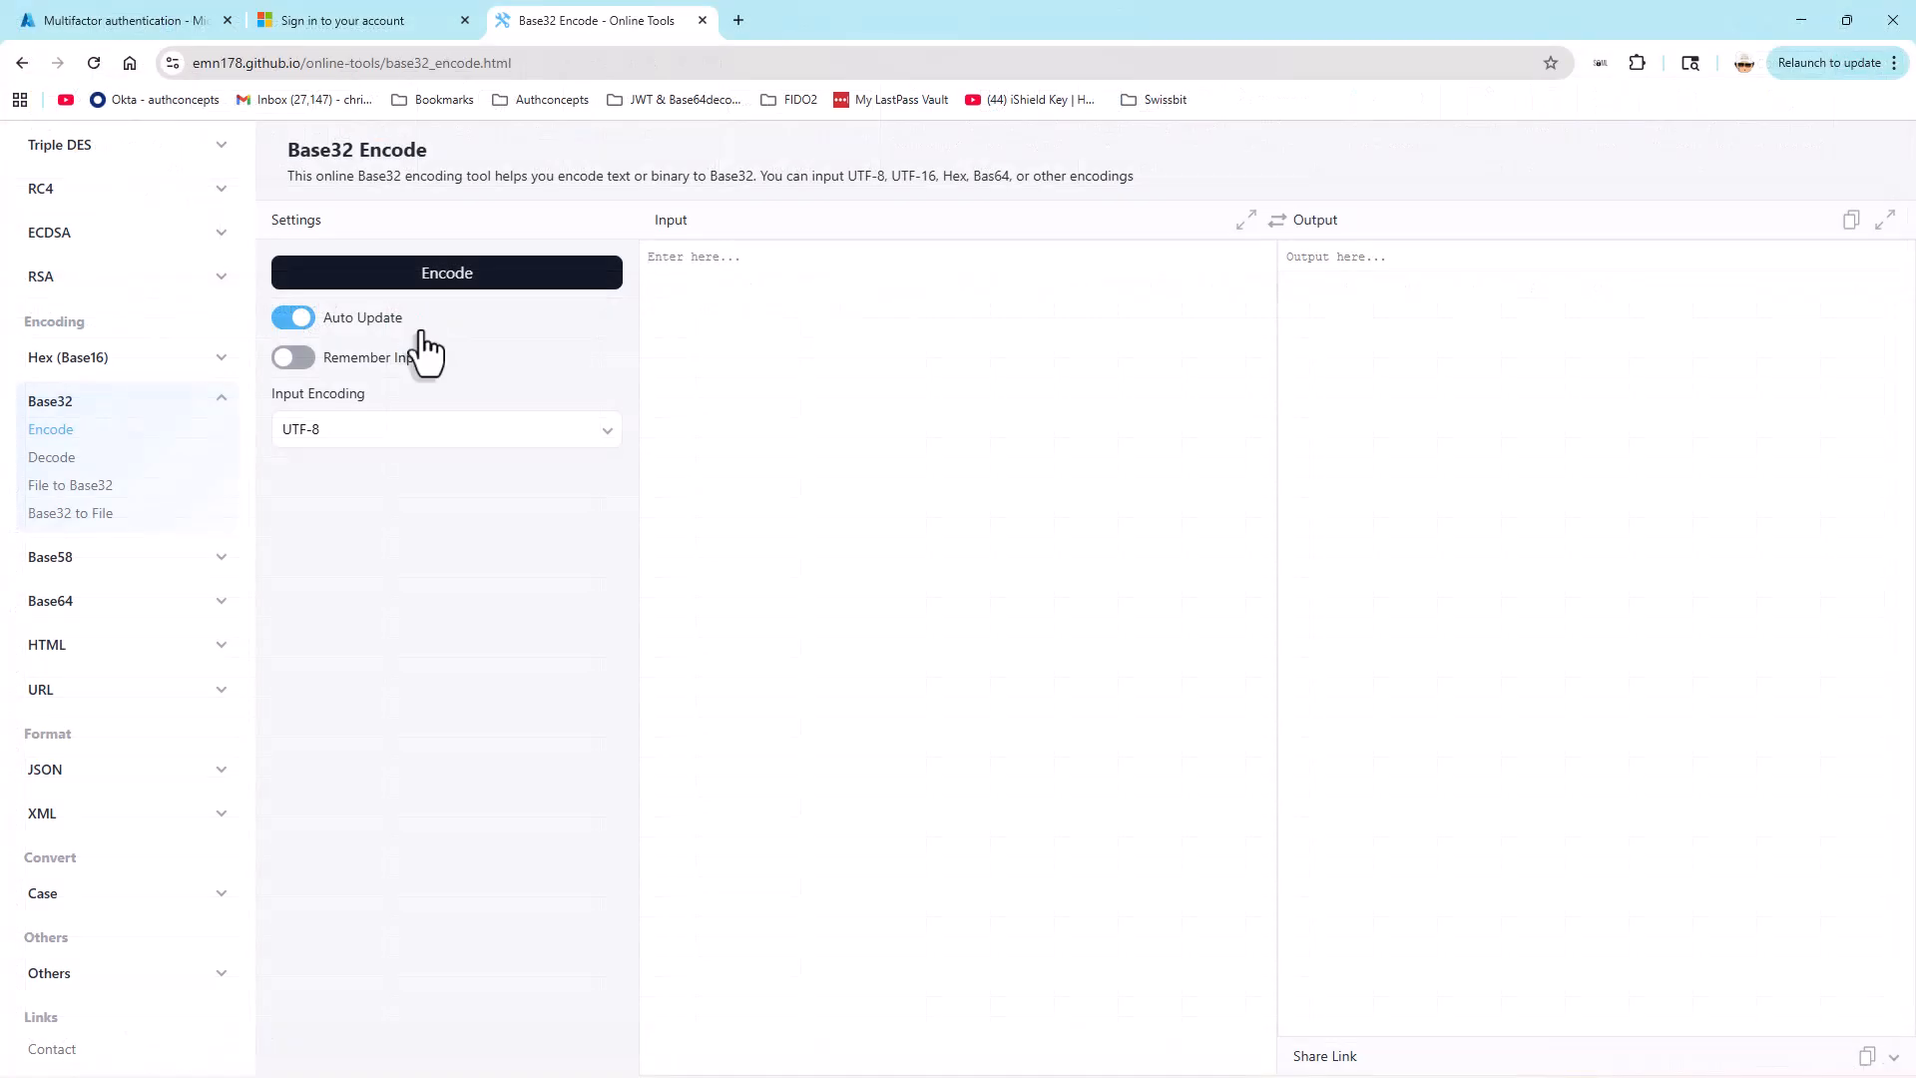
click(654, 303)
text(the quick brown fox jumped over the lazy dog)
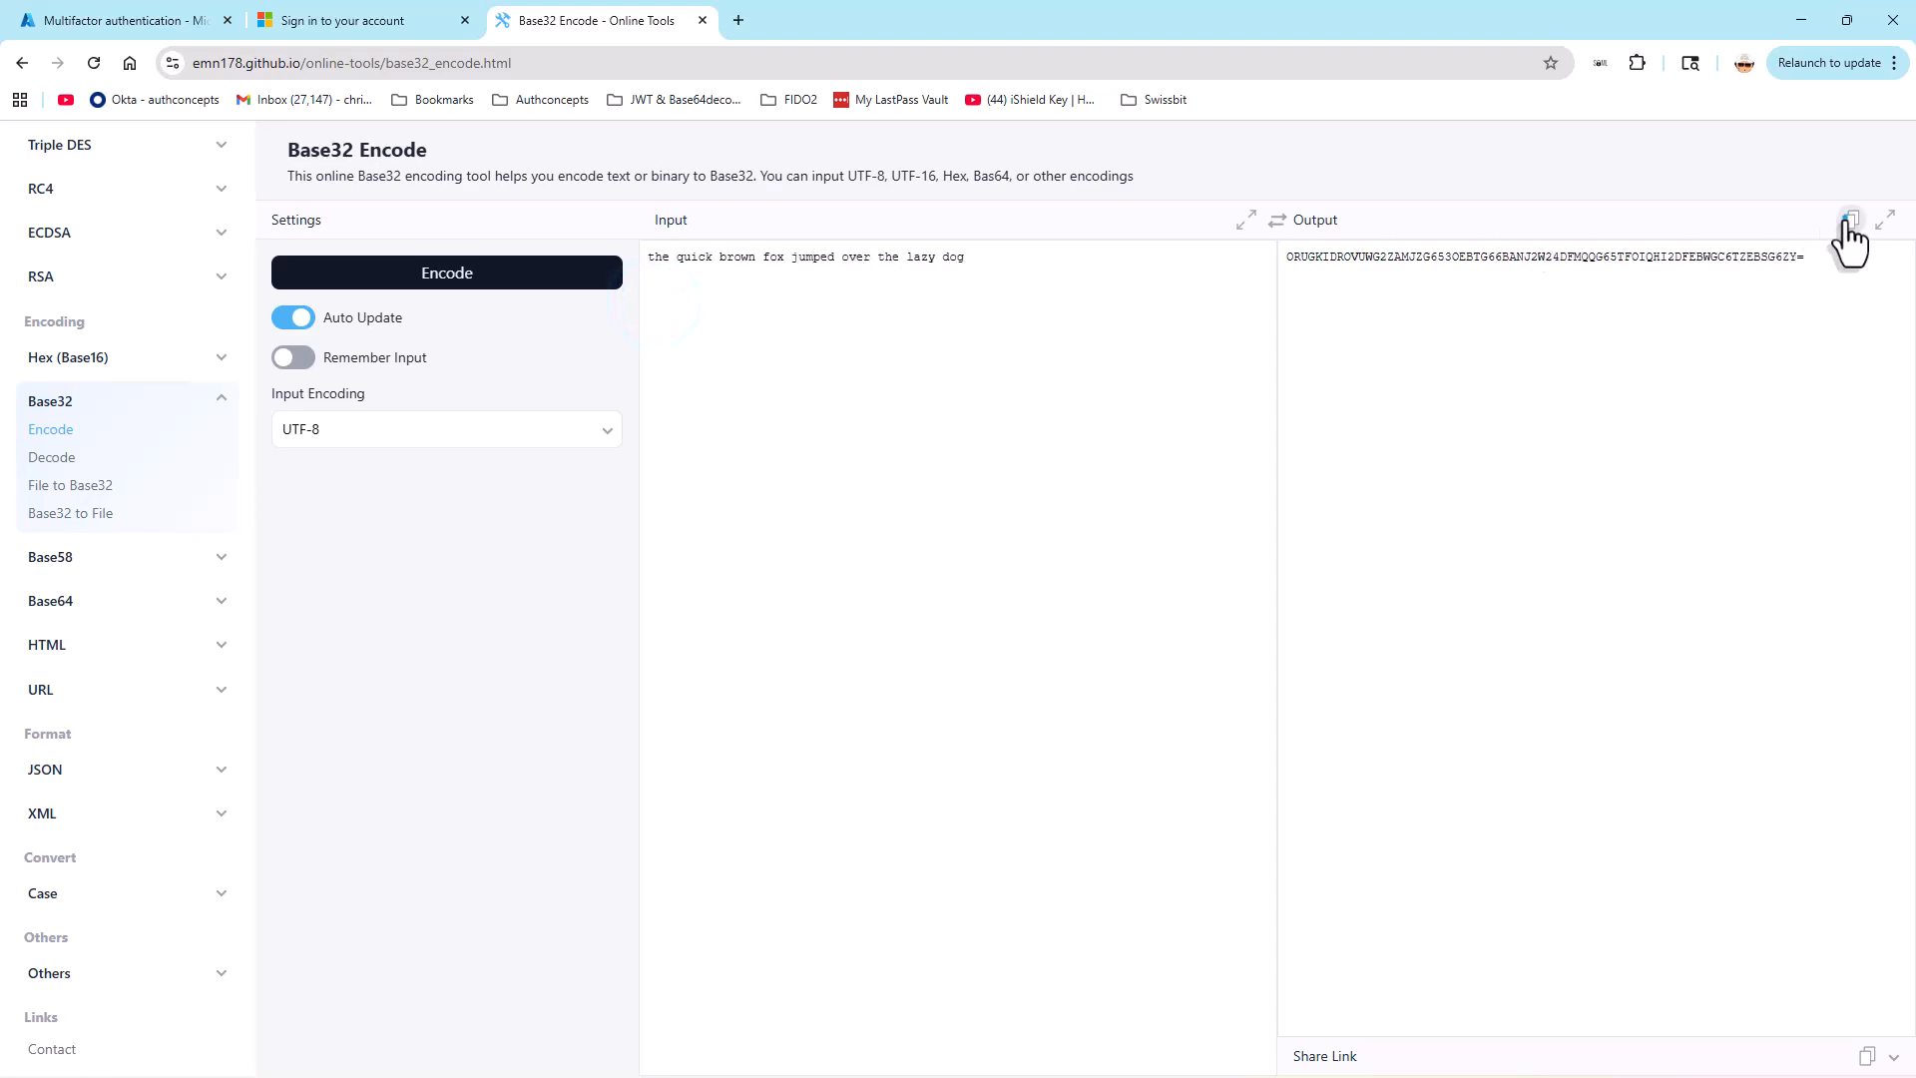
click(1848, 222)
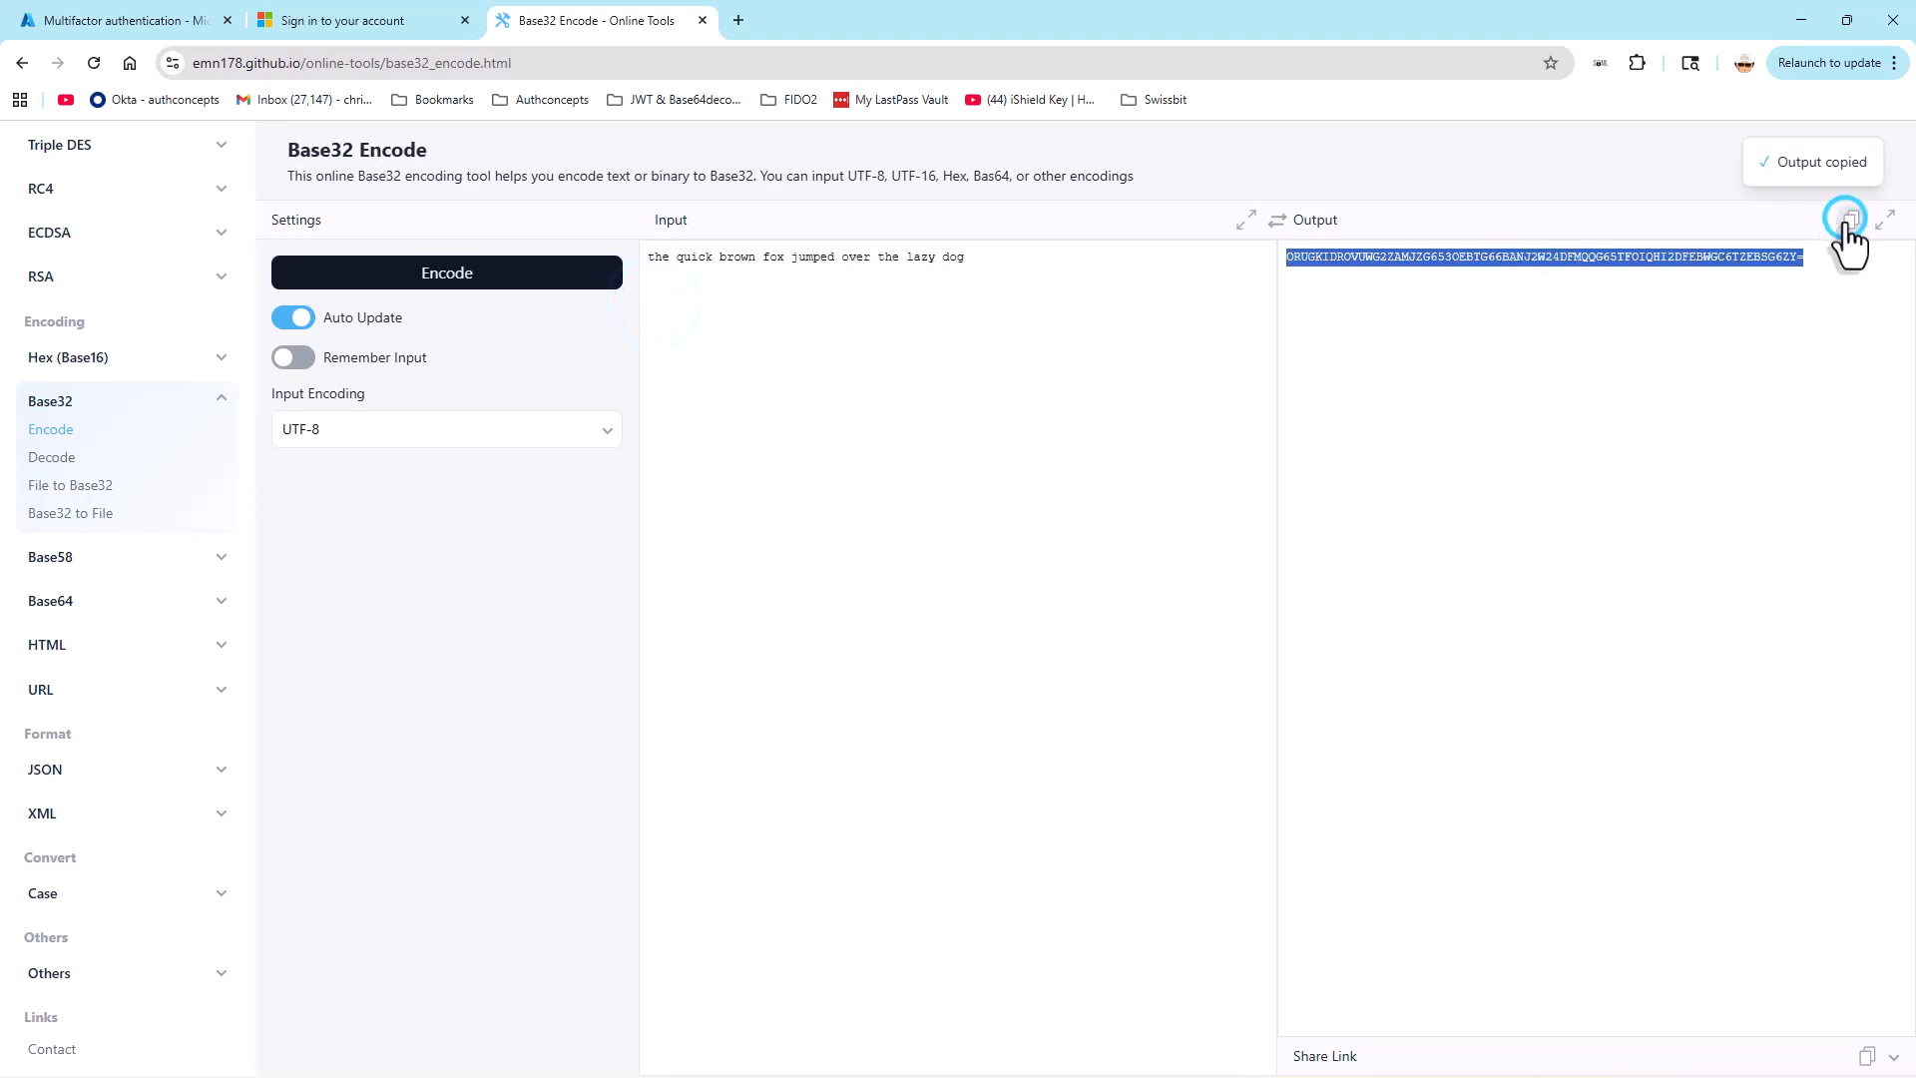
Step: Return to Excel and paste the encoded secret key into cell C2
click(1807, 14)
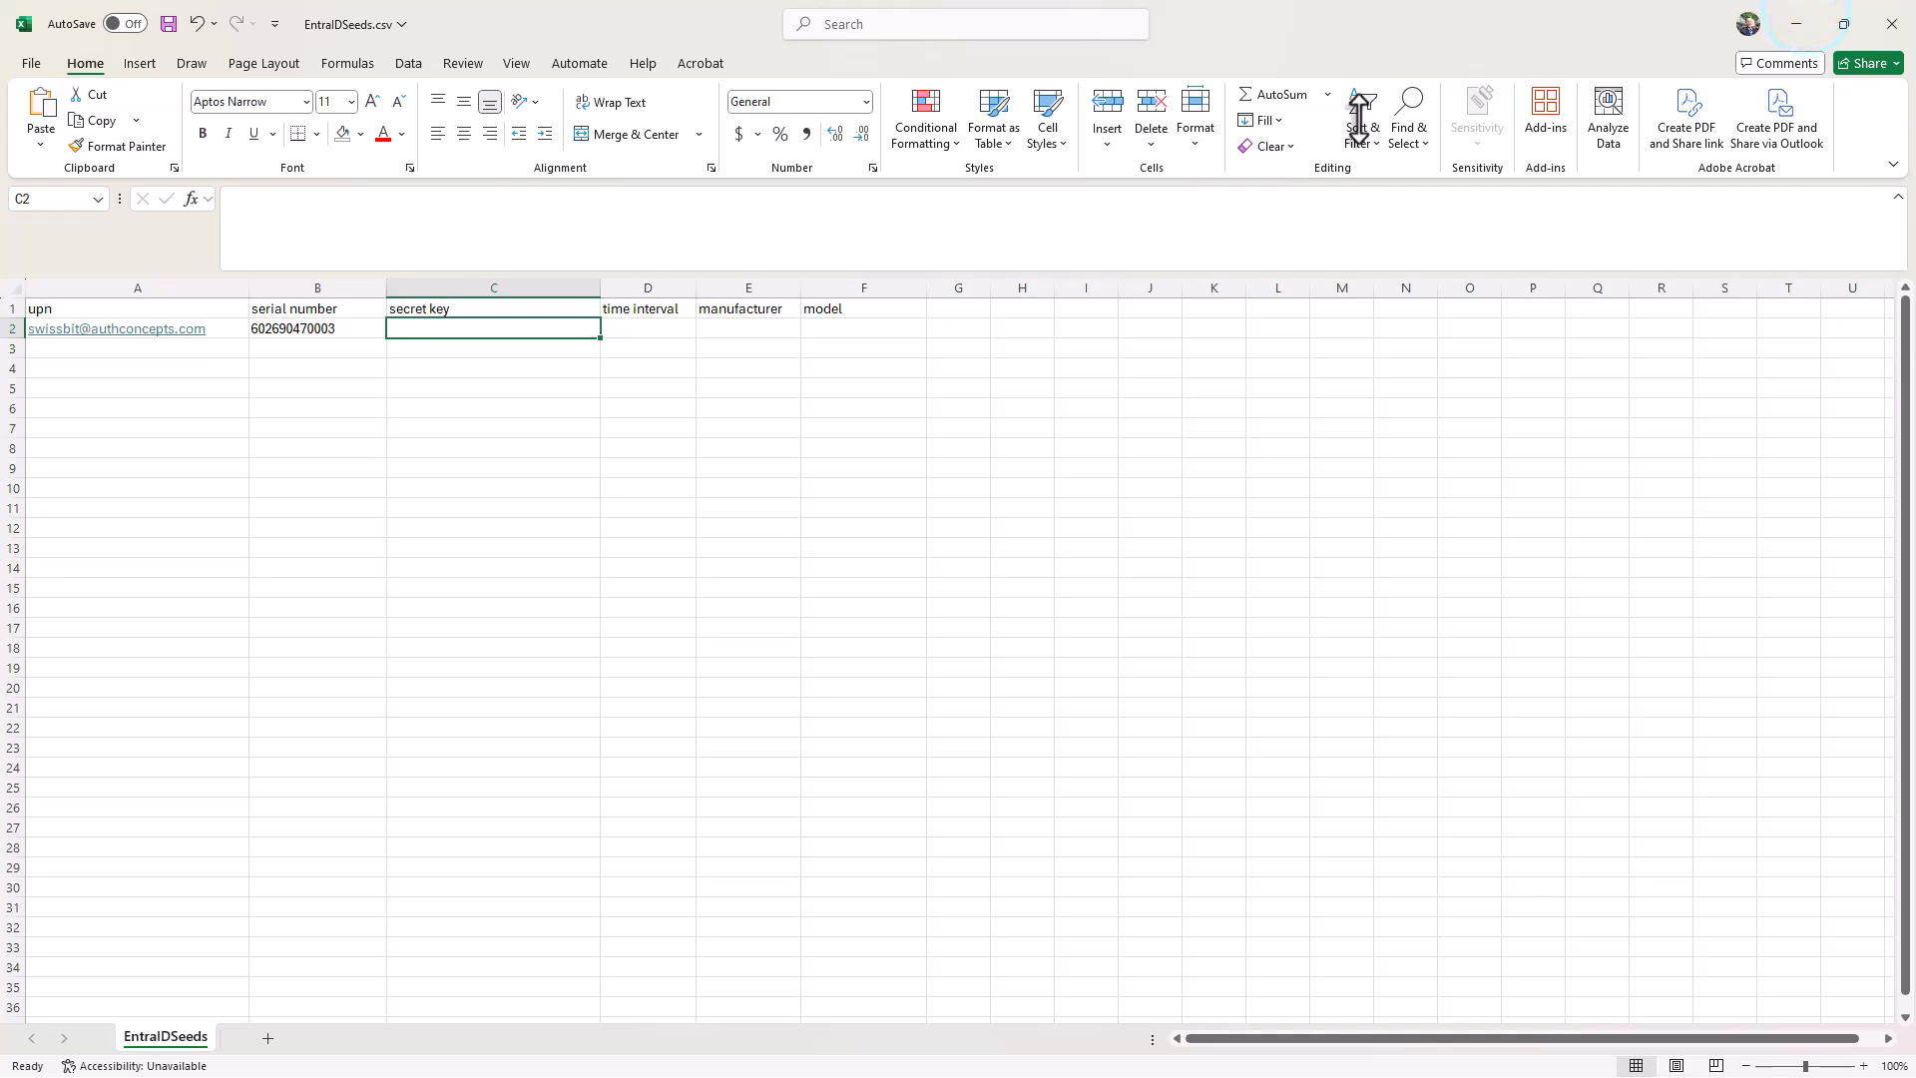
click(487, 327)
key(ctrl+v)
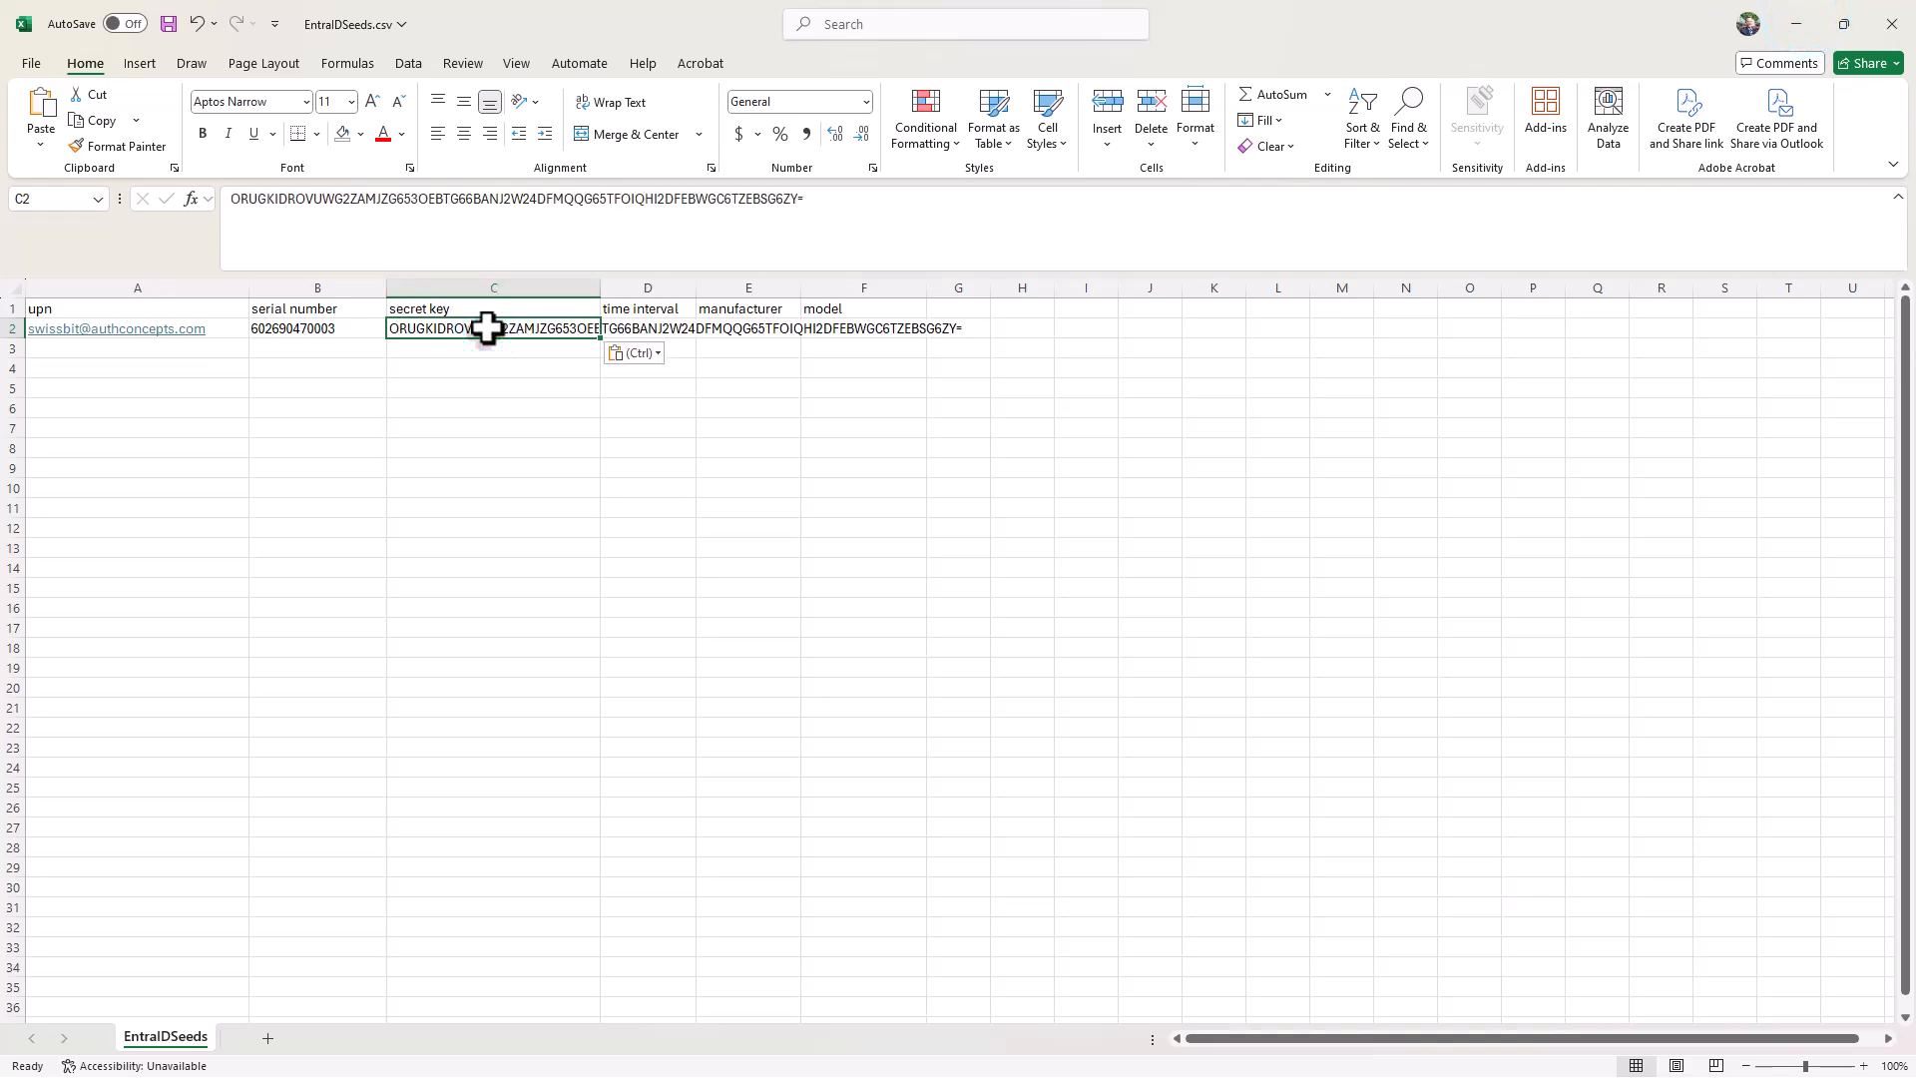
Step: Complete row 2 with time interval 30, manufacturer Swissbit and model iShieldKey2
click(656, 327)
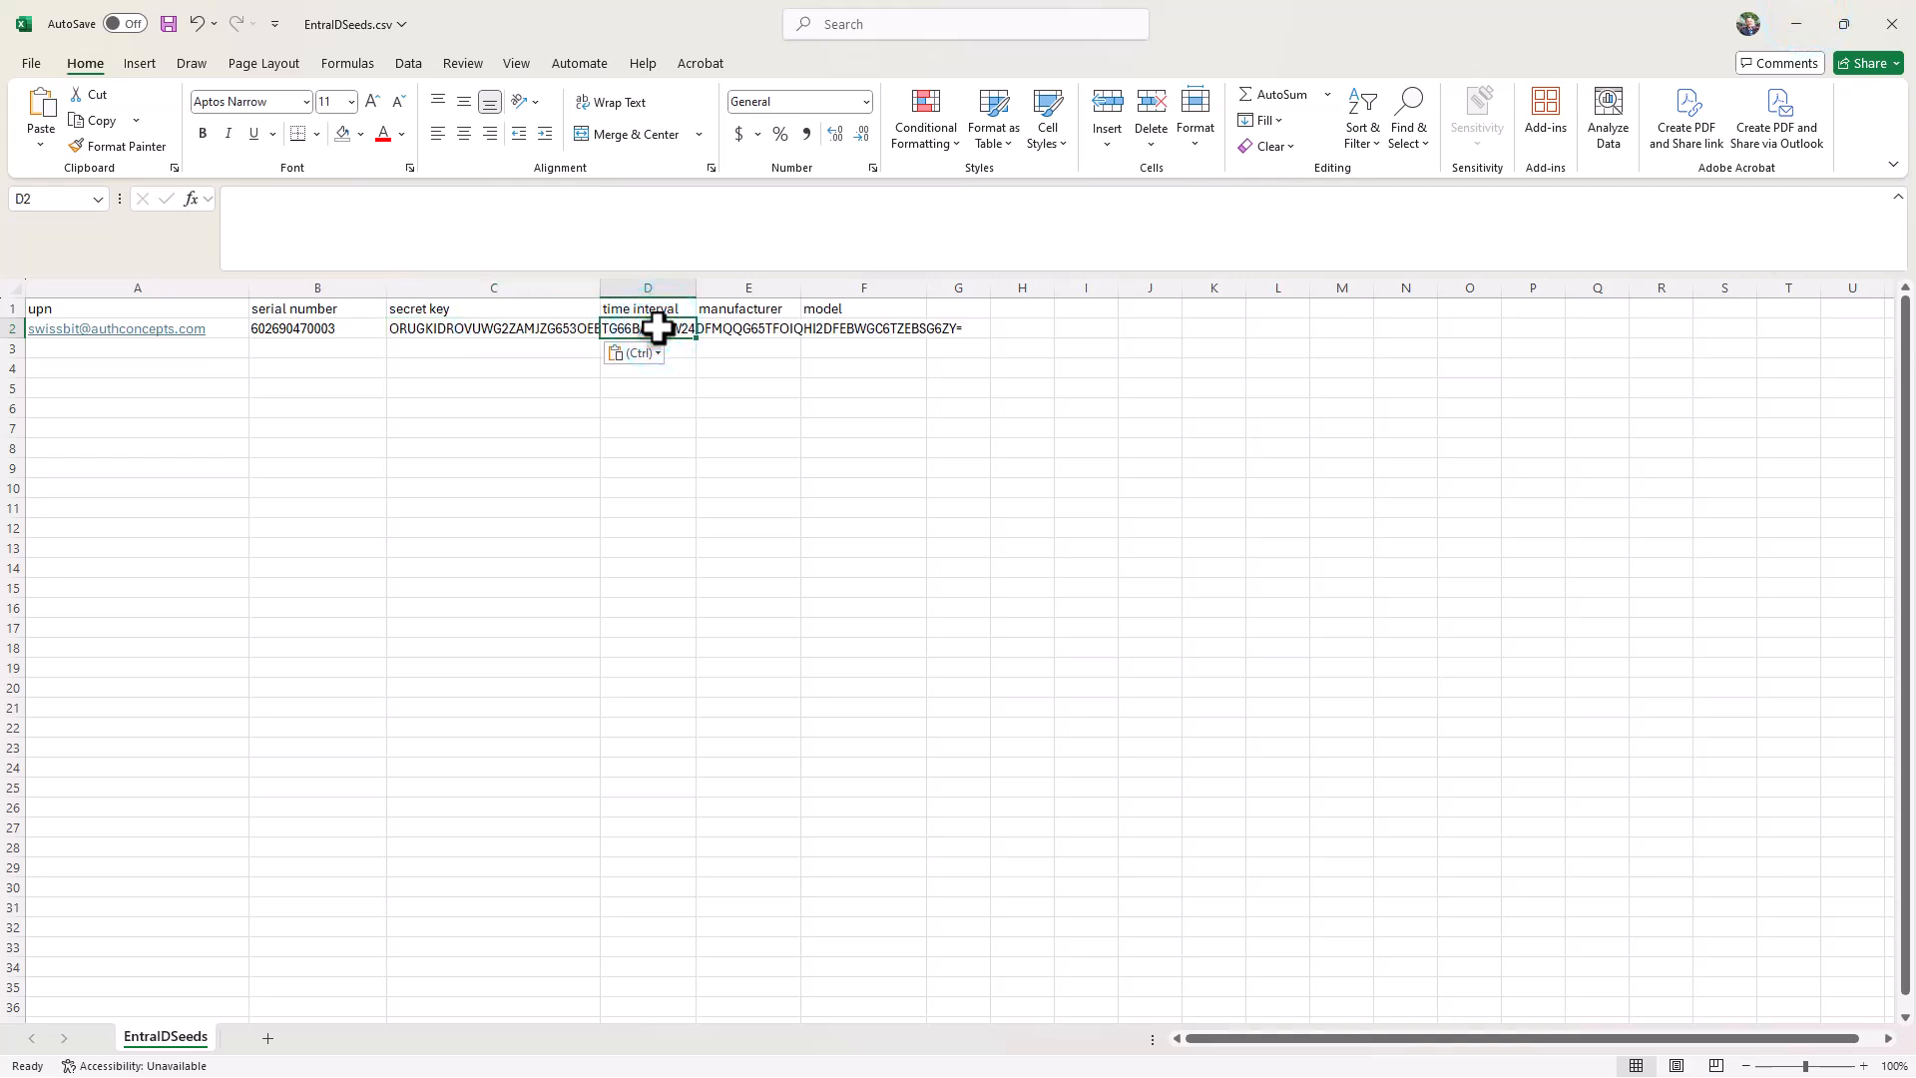
text(30)
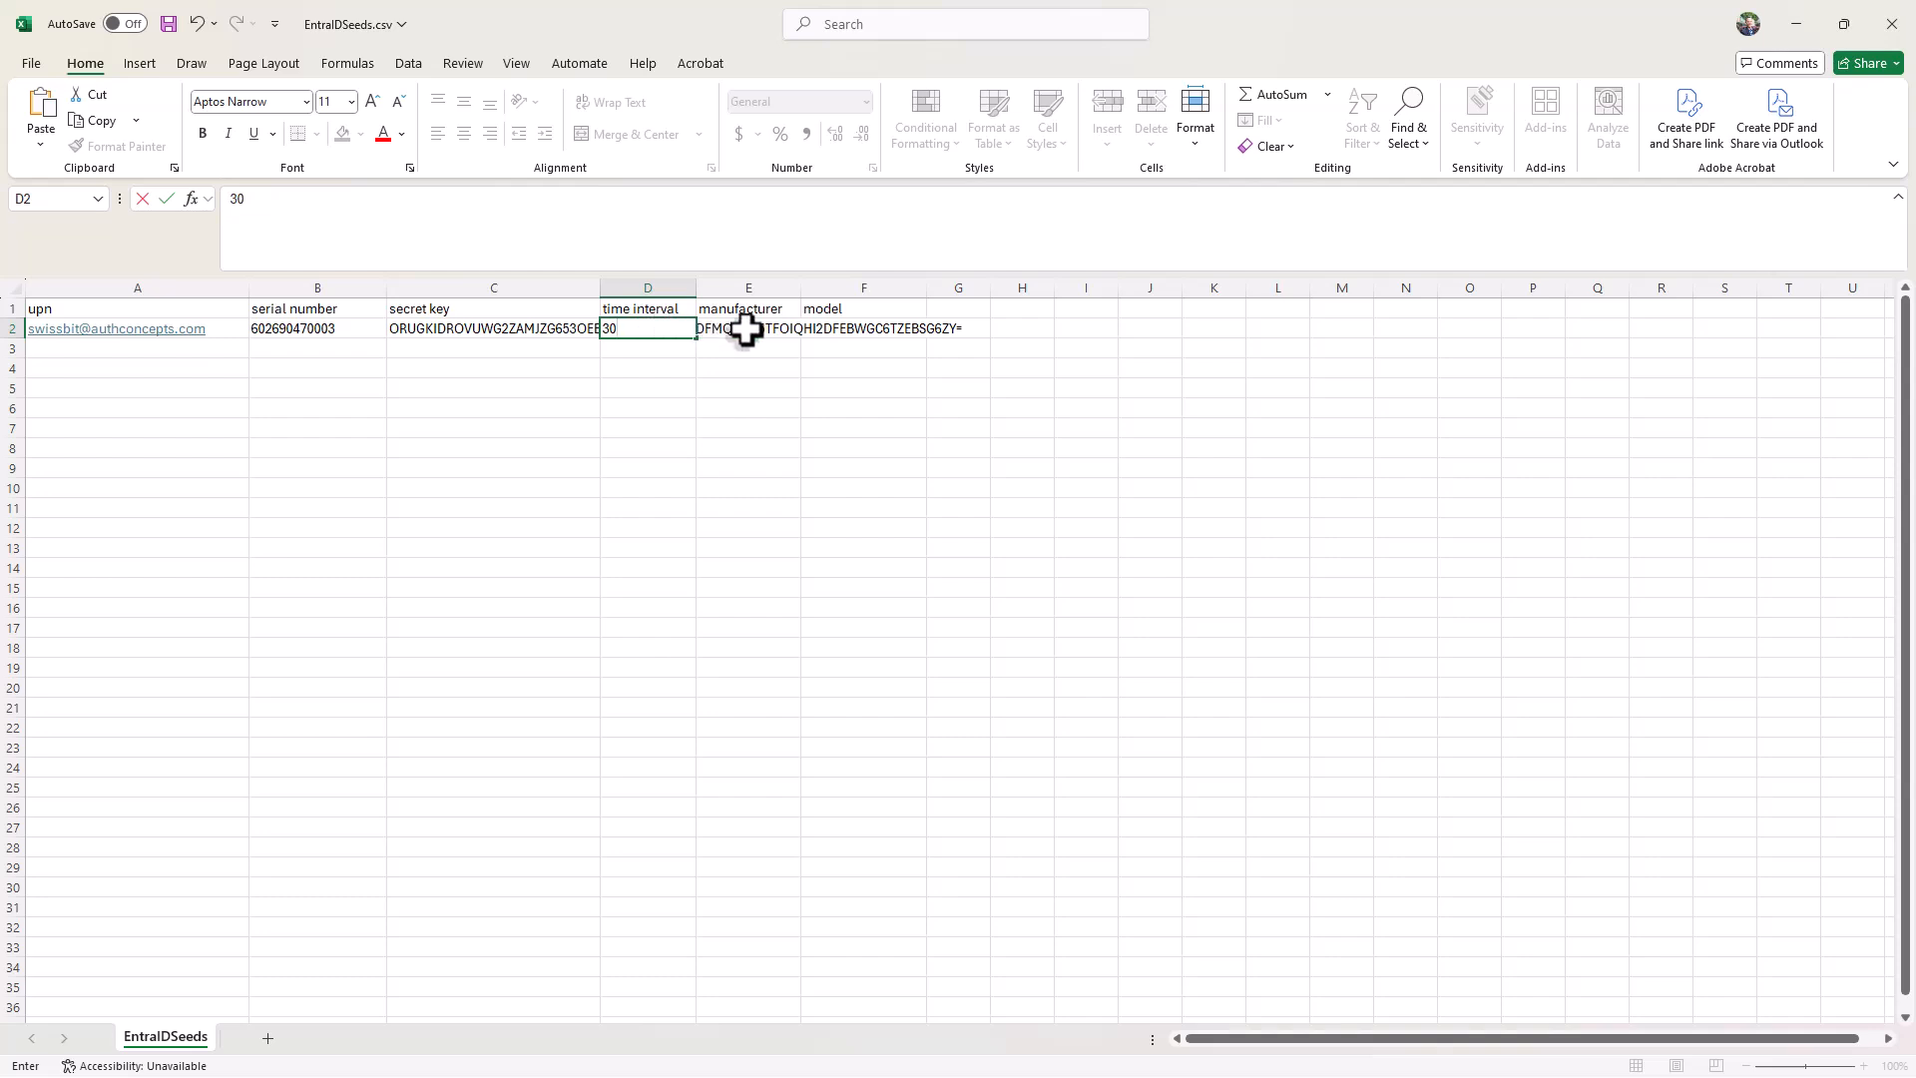
click(750, 329)
text(Swissbit)
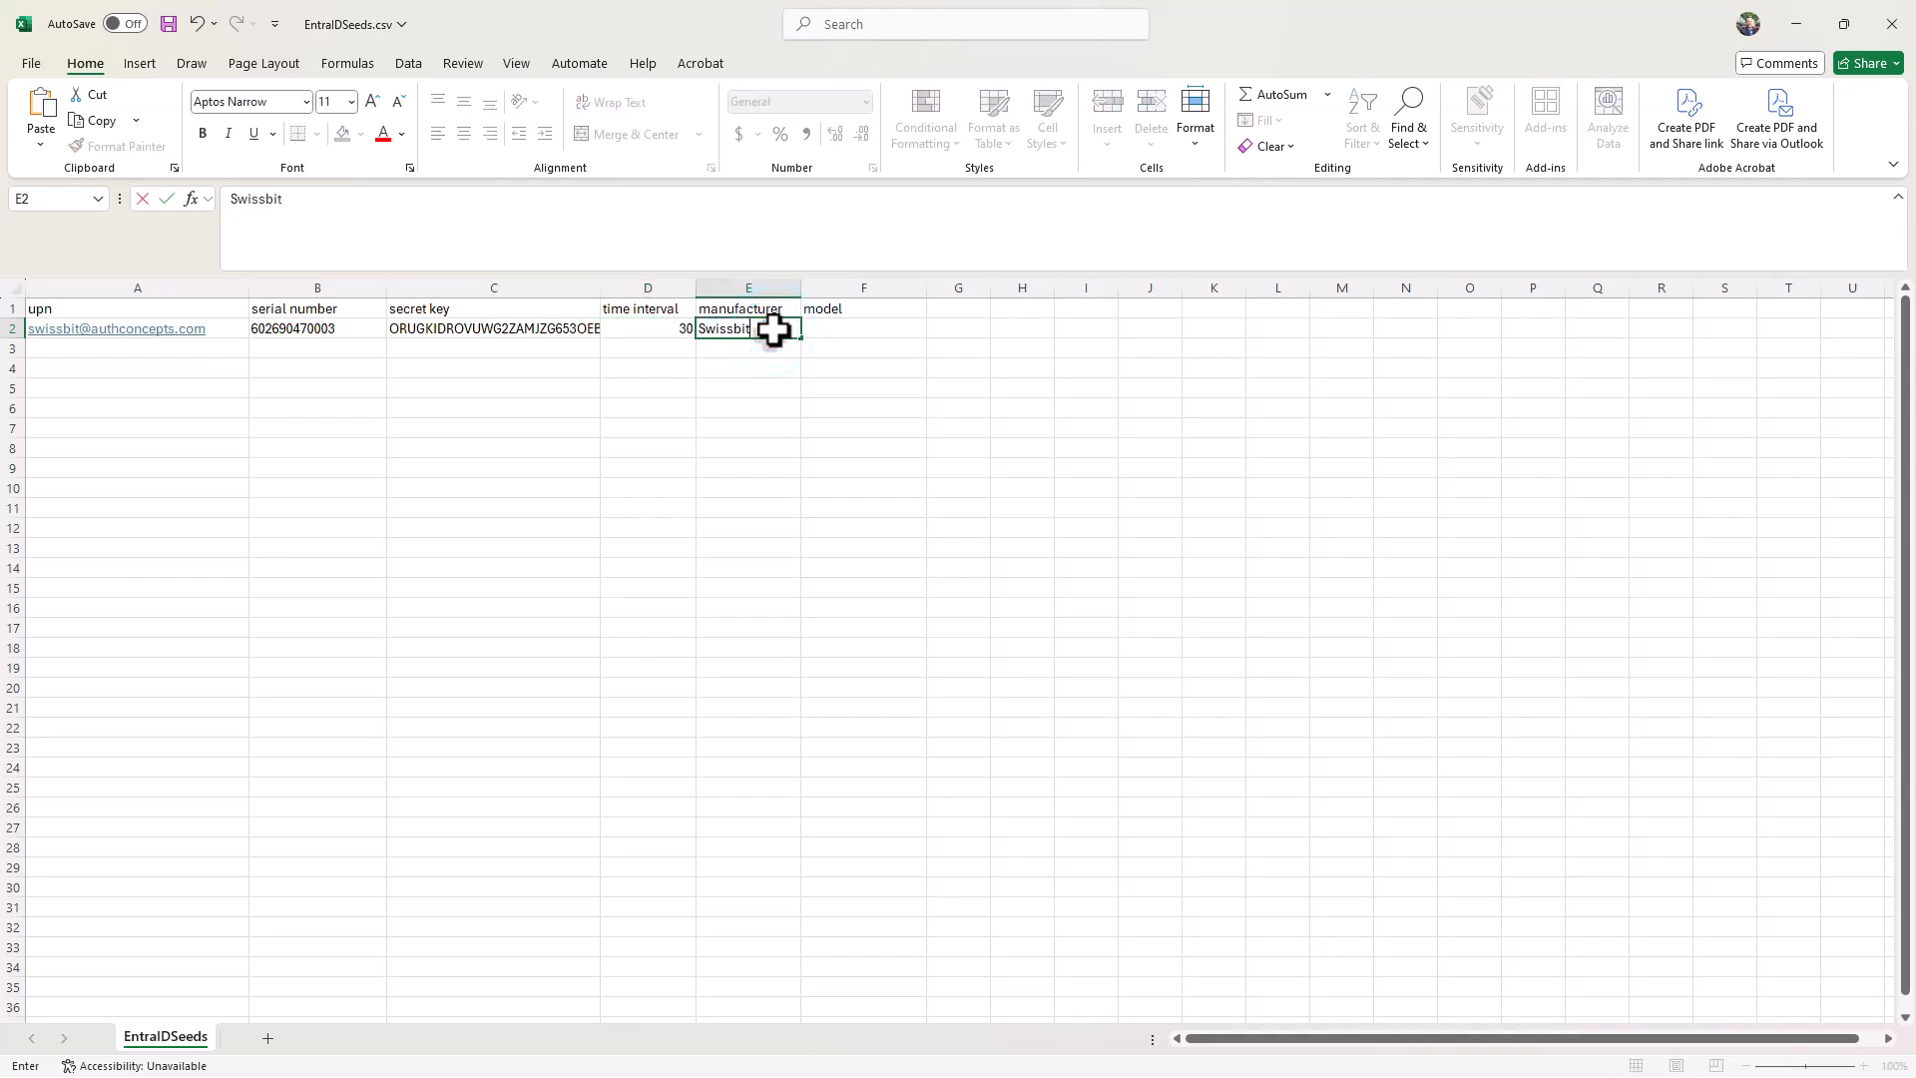
key(Tab)
text(iS)
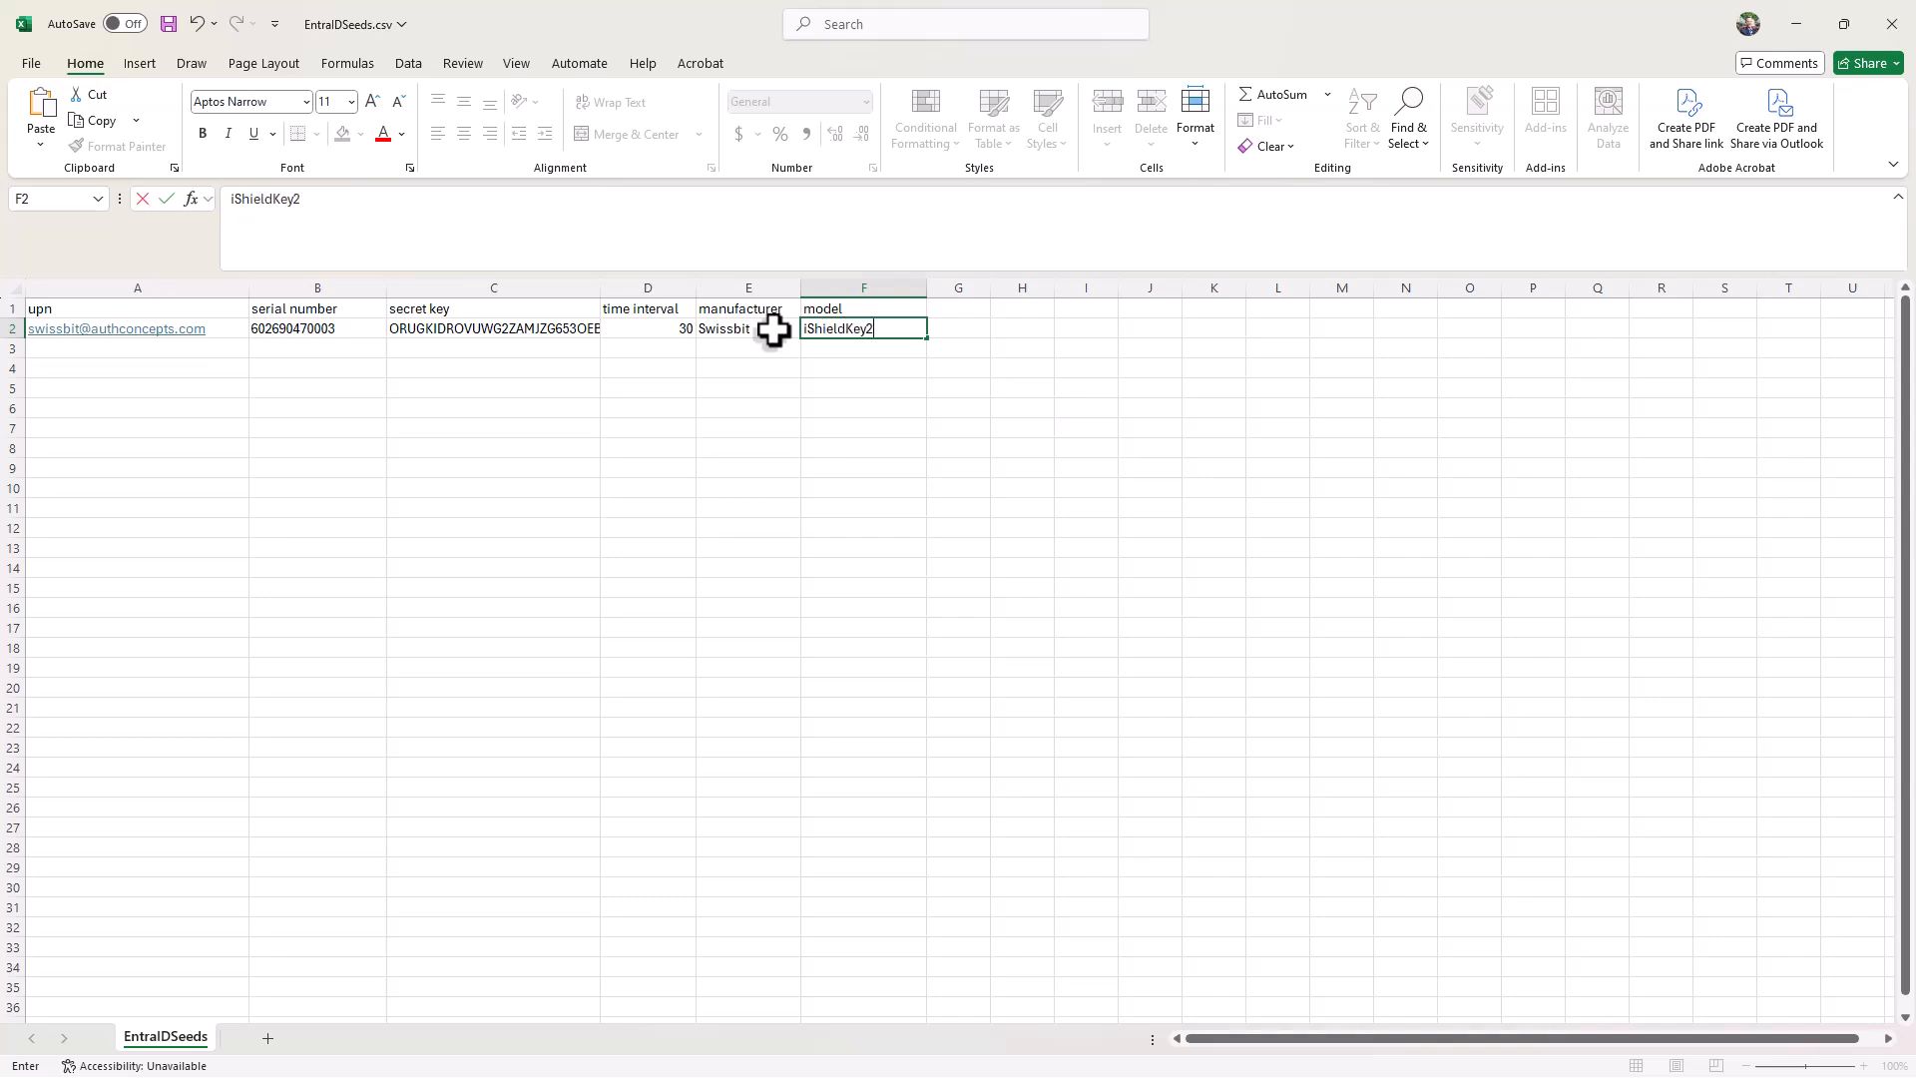
key(Return)
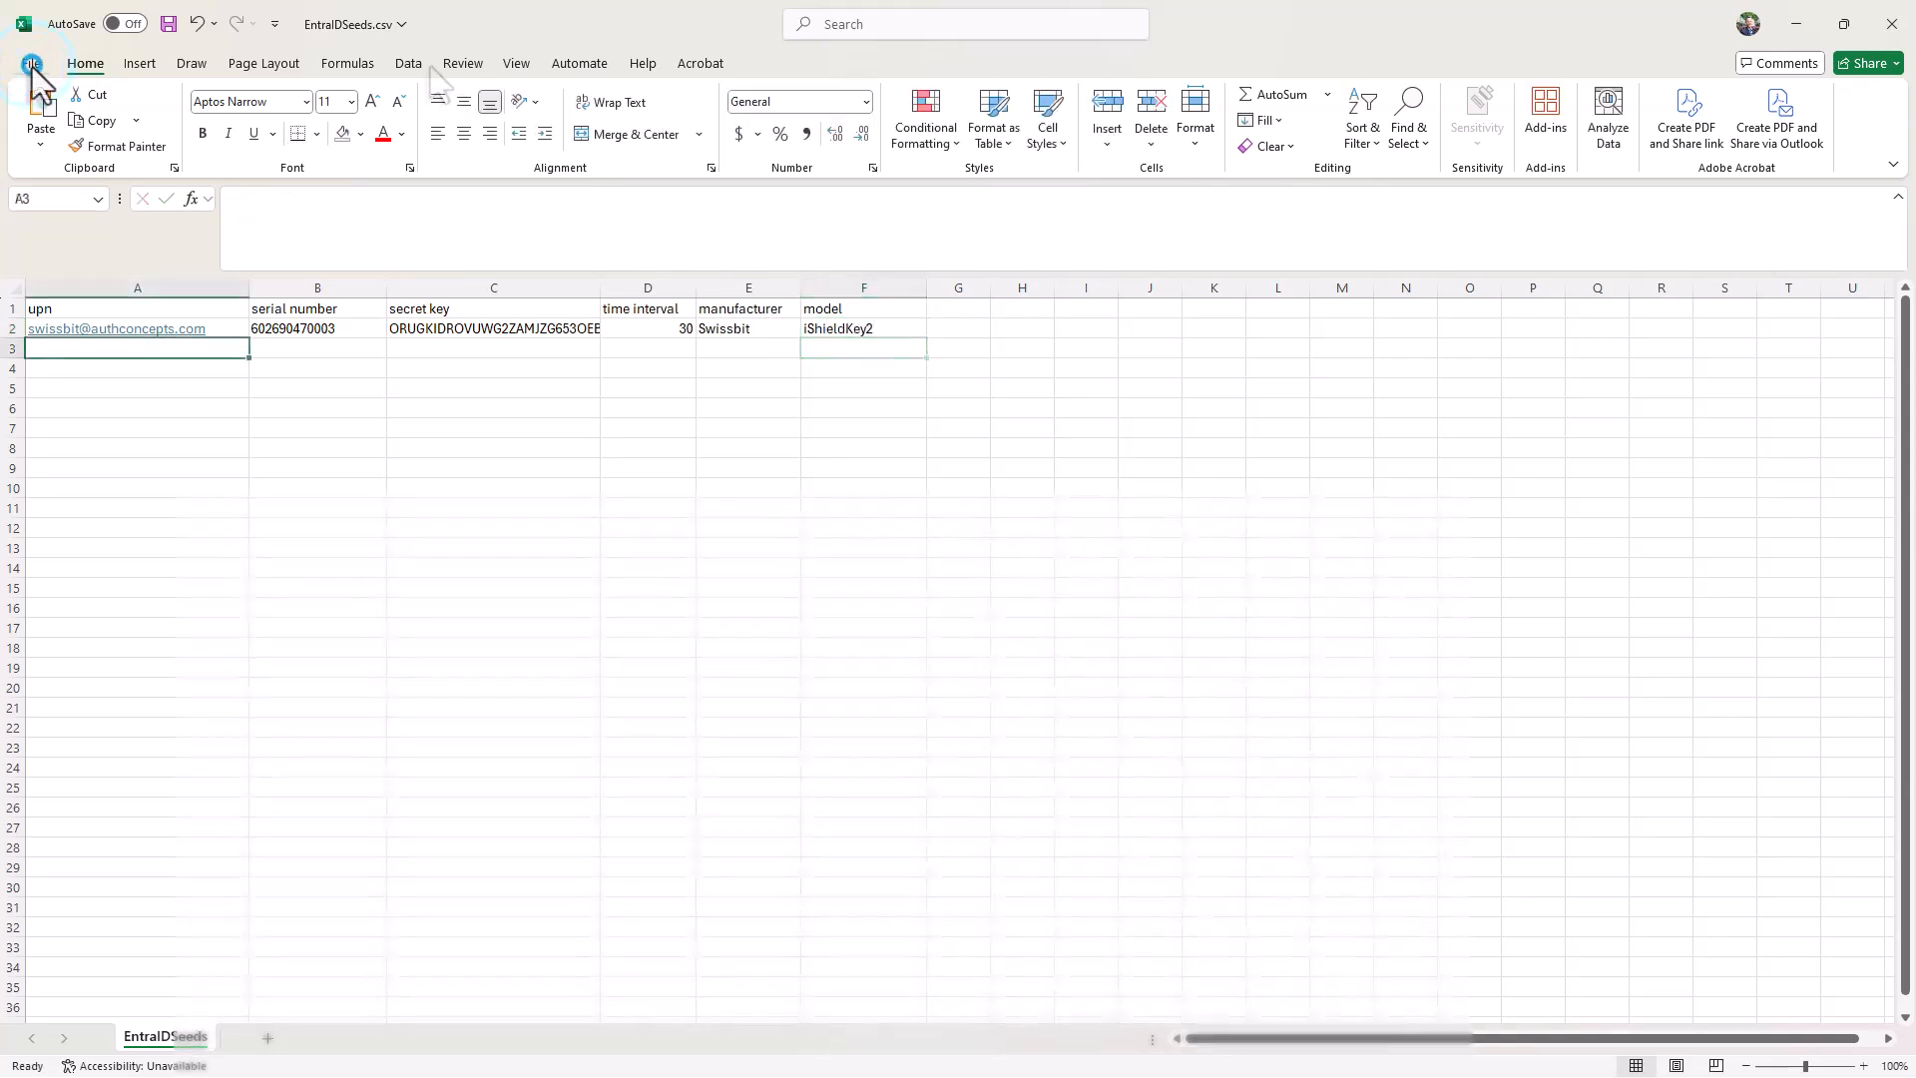
Step: Save the workbook as EntraIDSeeds in CSV (Comma delimited) format
click(31, 64)
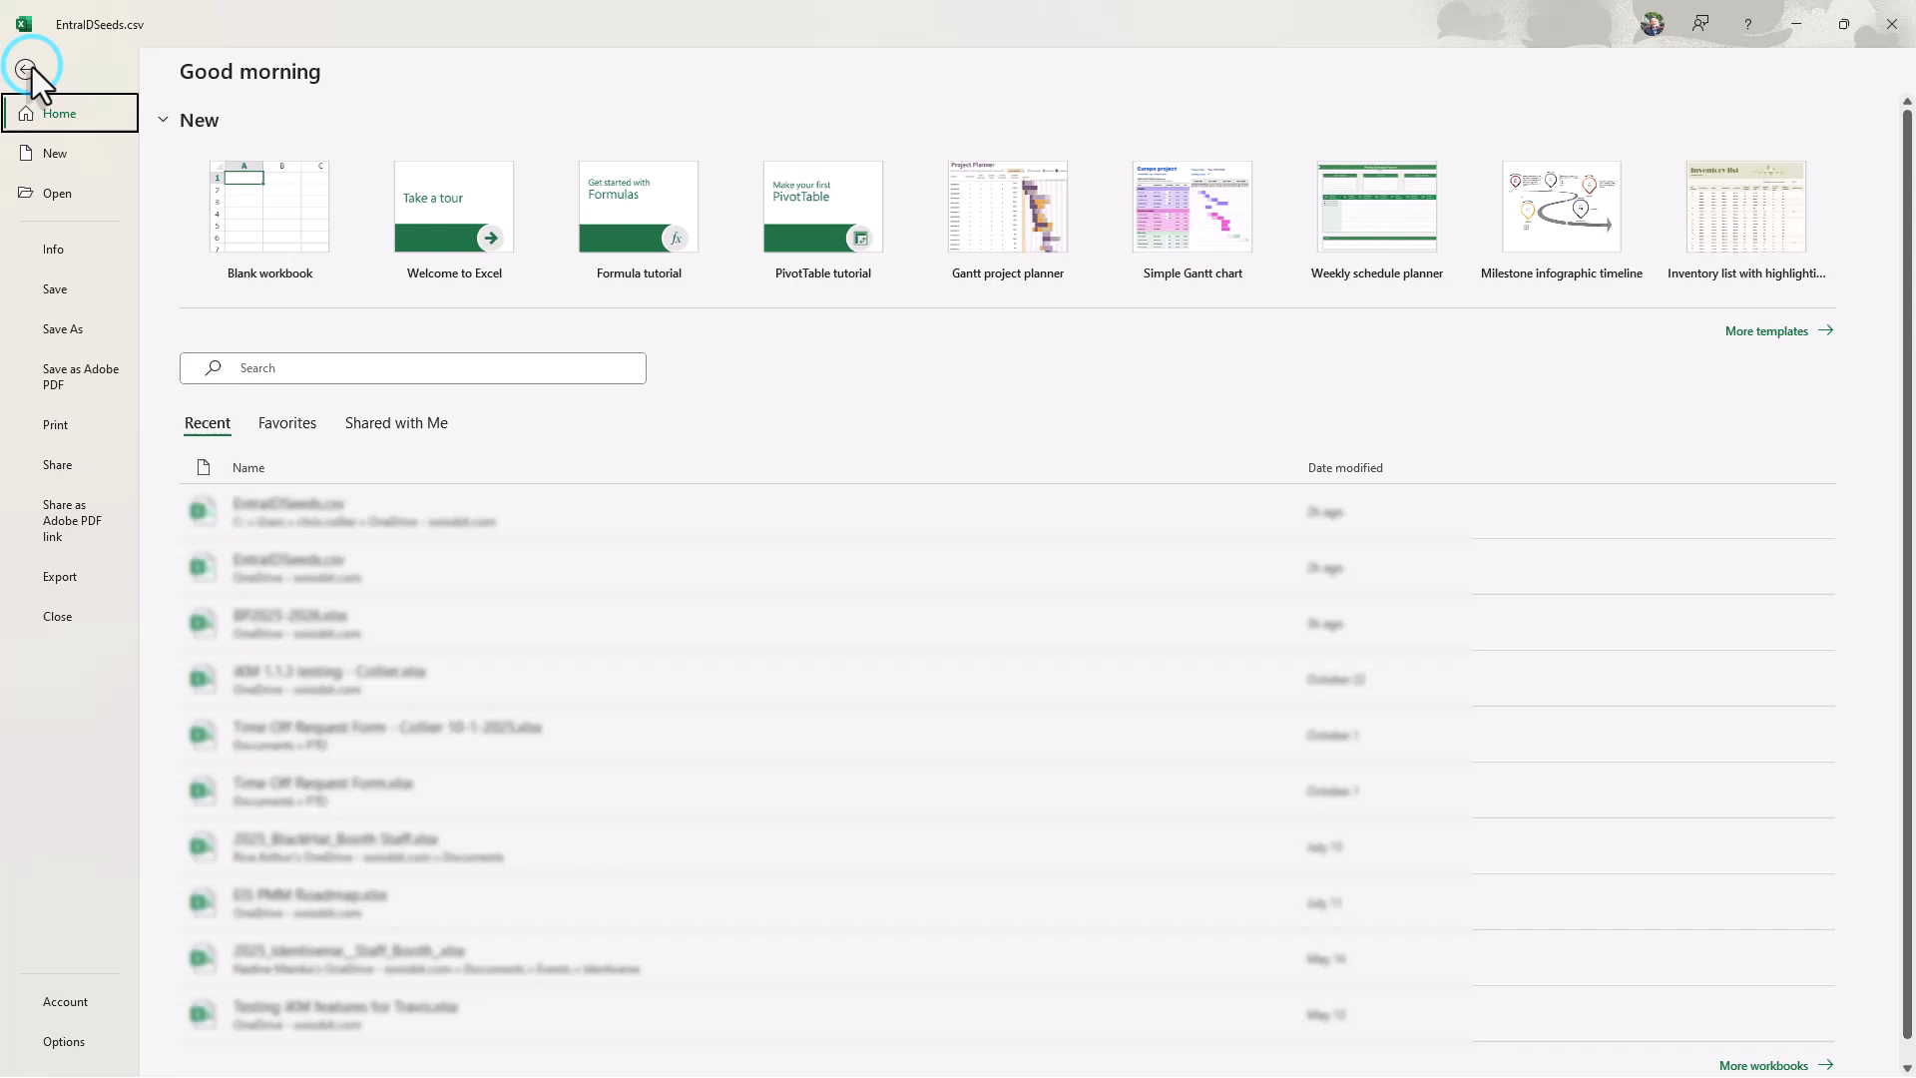
click(93, 333)
drag(574, 149, 494, 157)
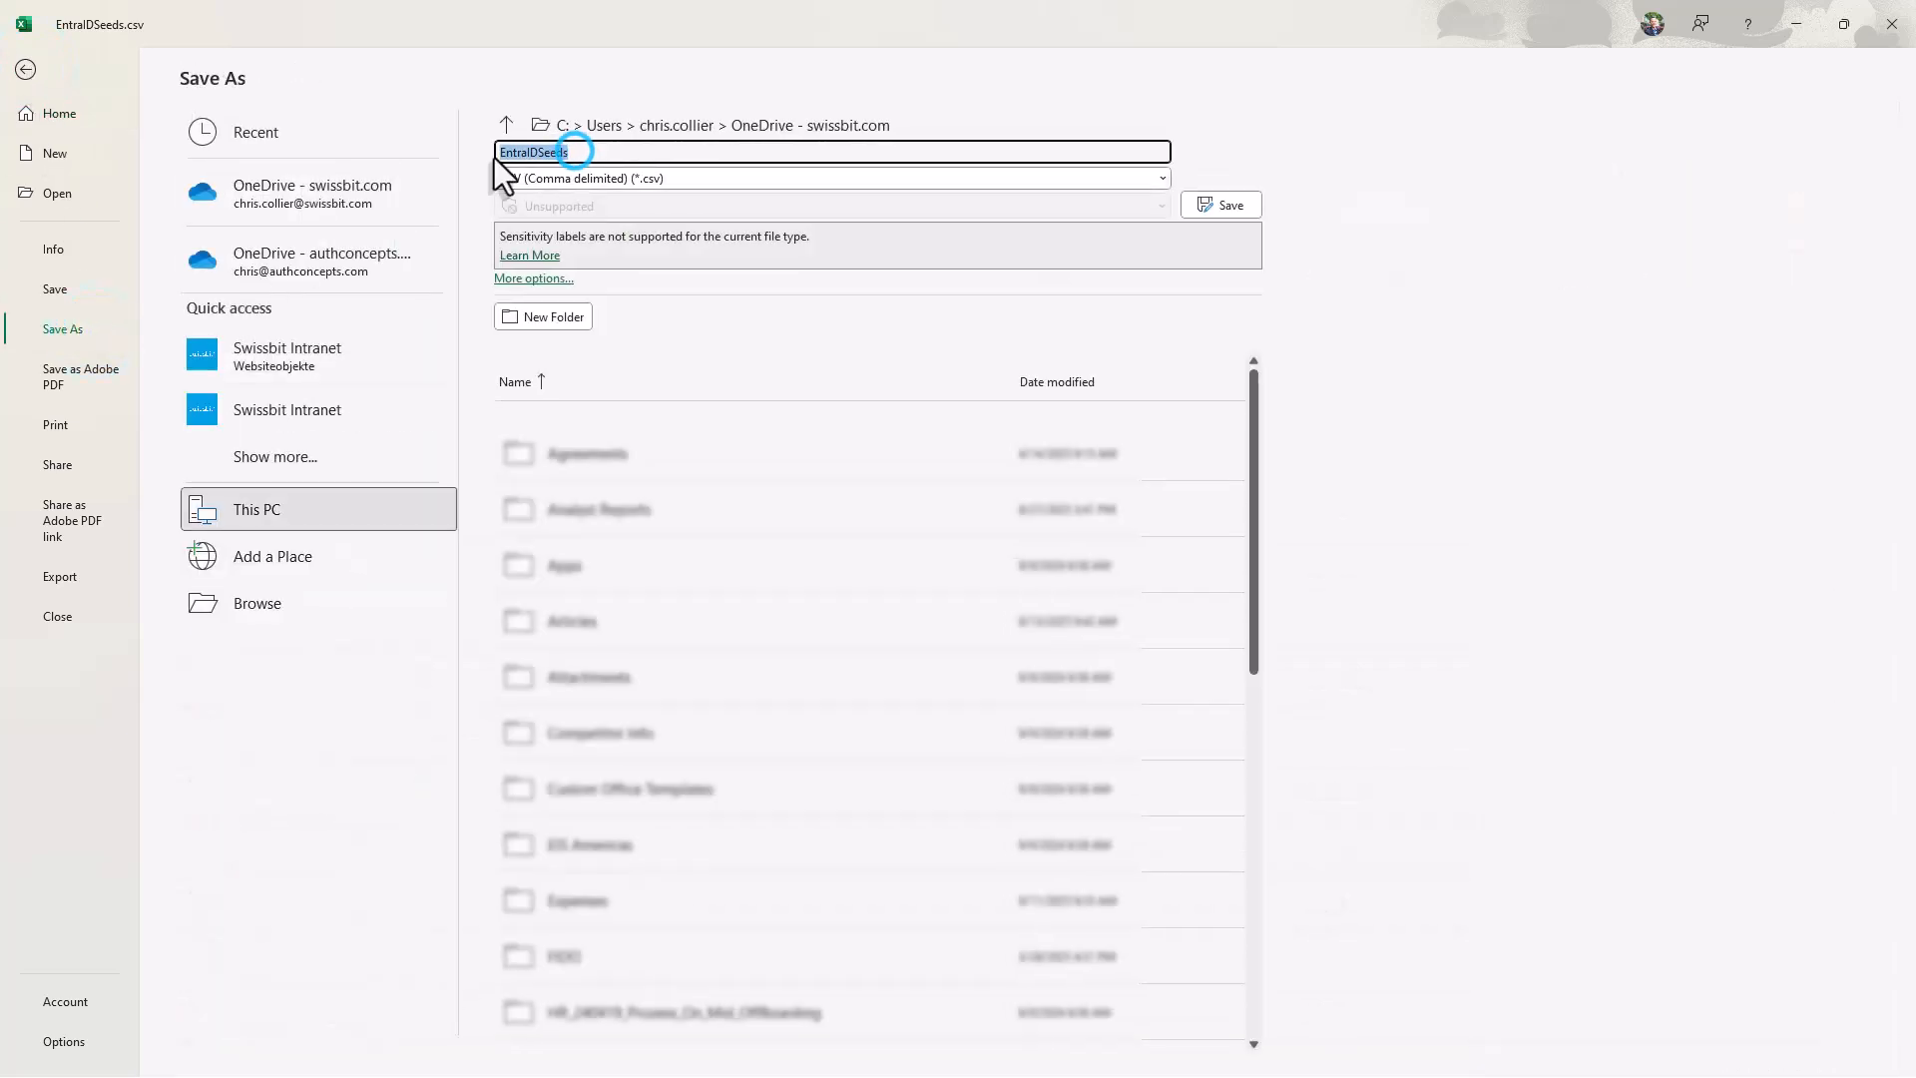
click(681, 177)
click(681, 177)
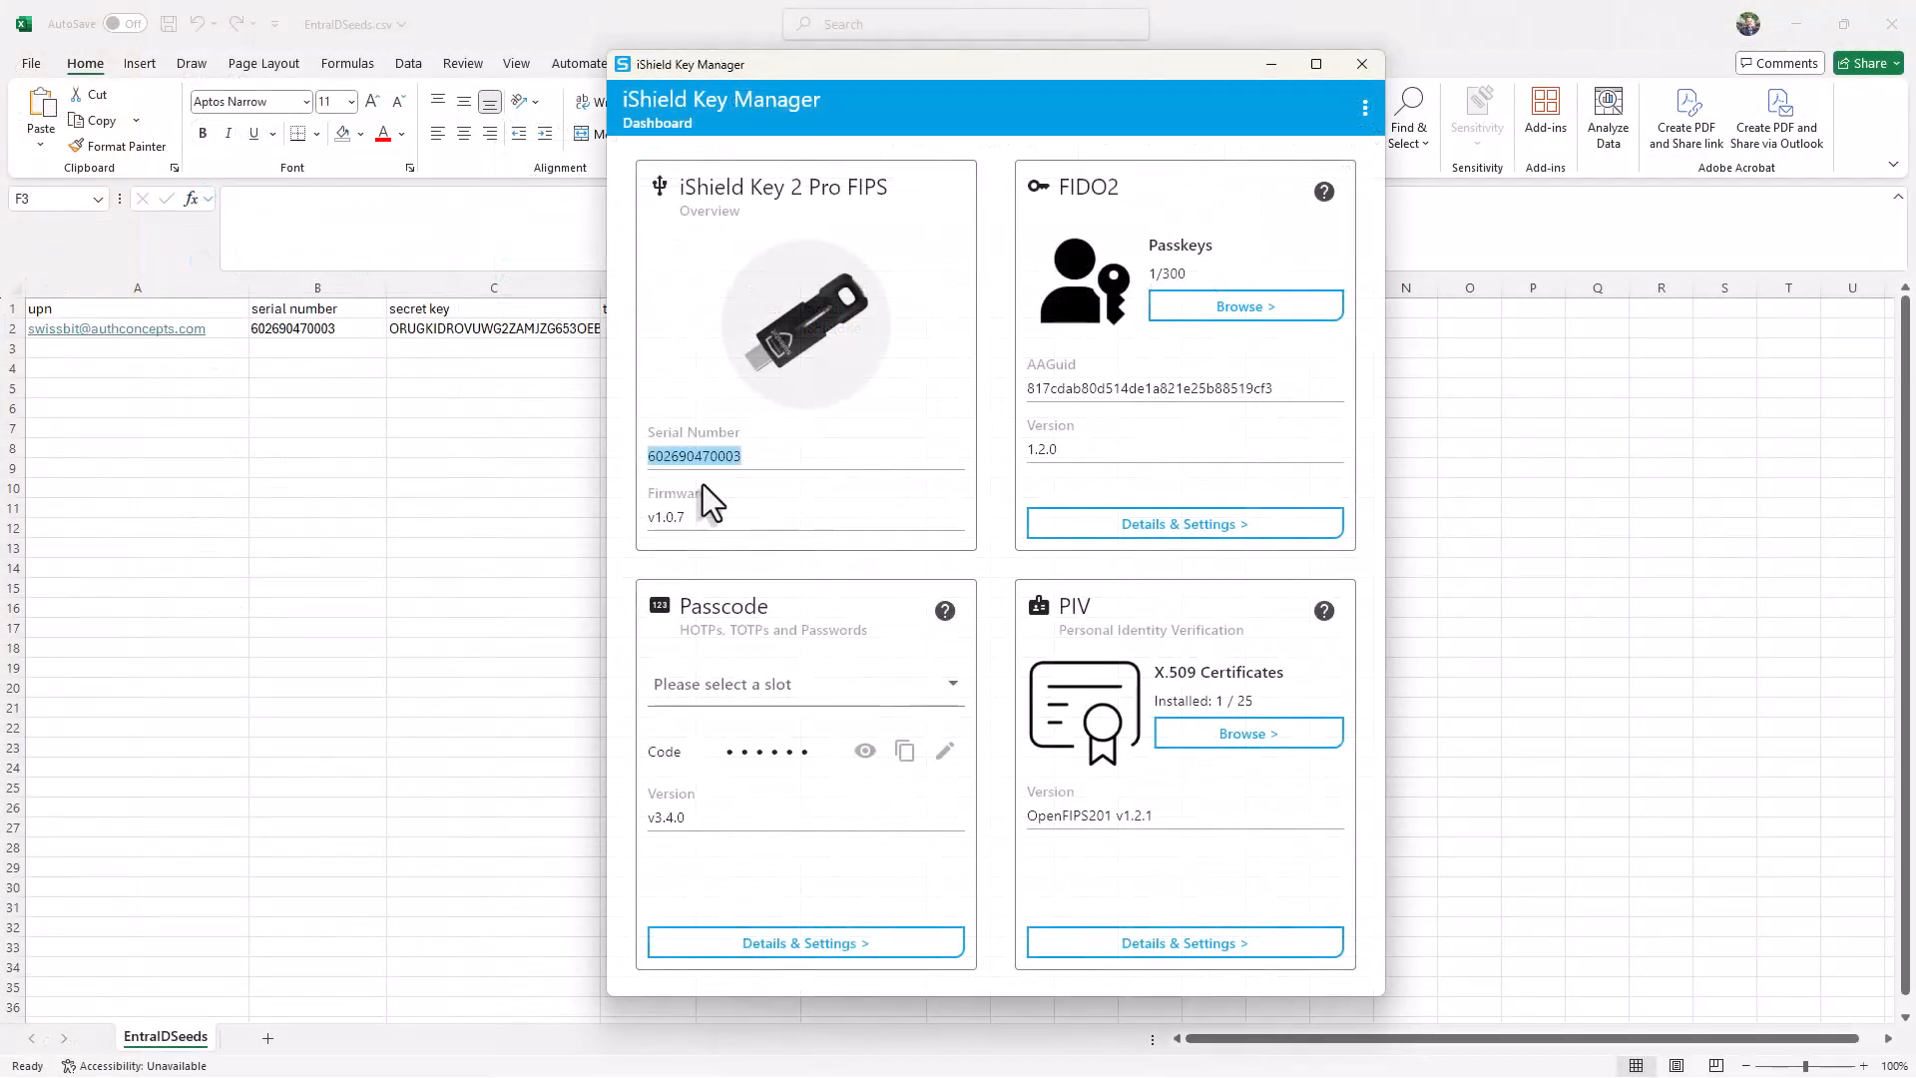
Step: In iShield Key Manager, start a new HOTP/TOTP passcode slot using manual configuration
click(948, 685)
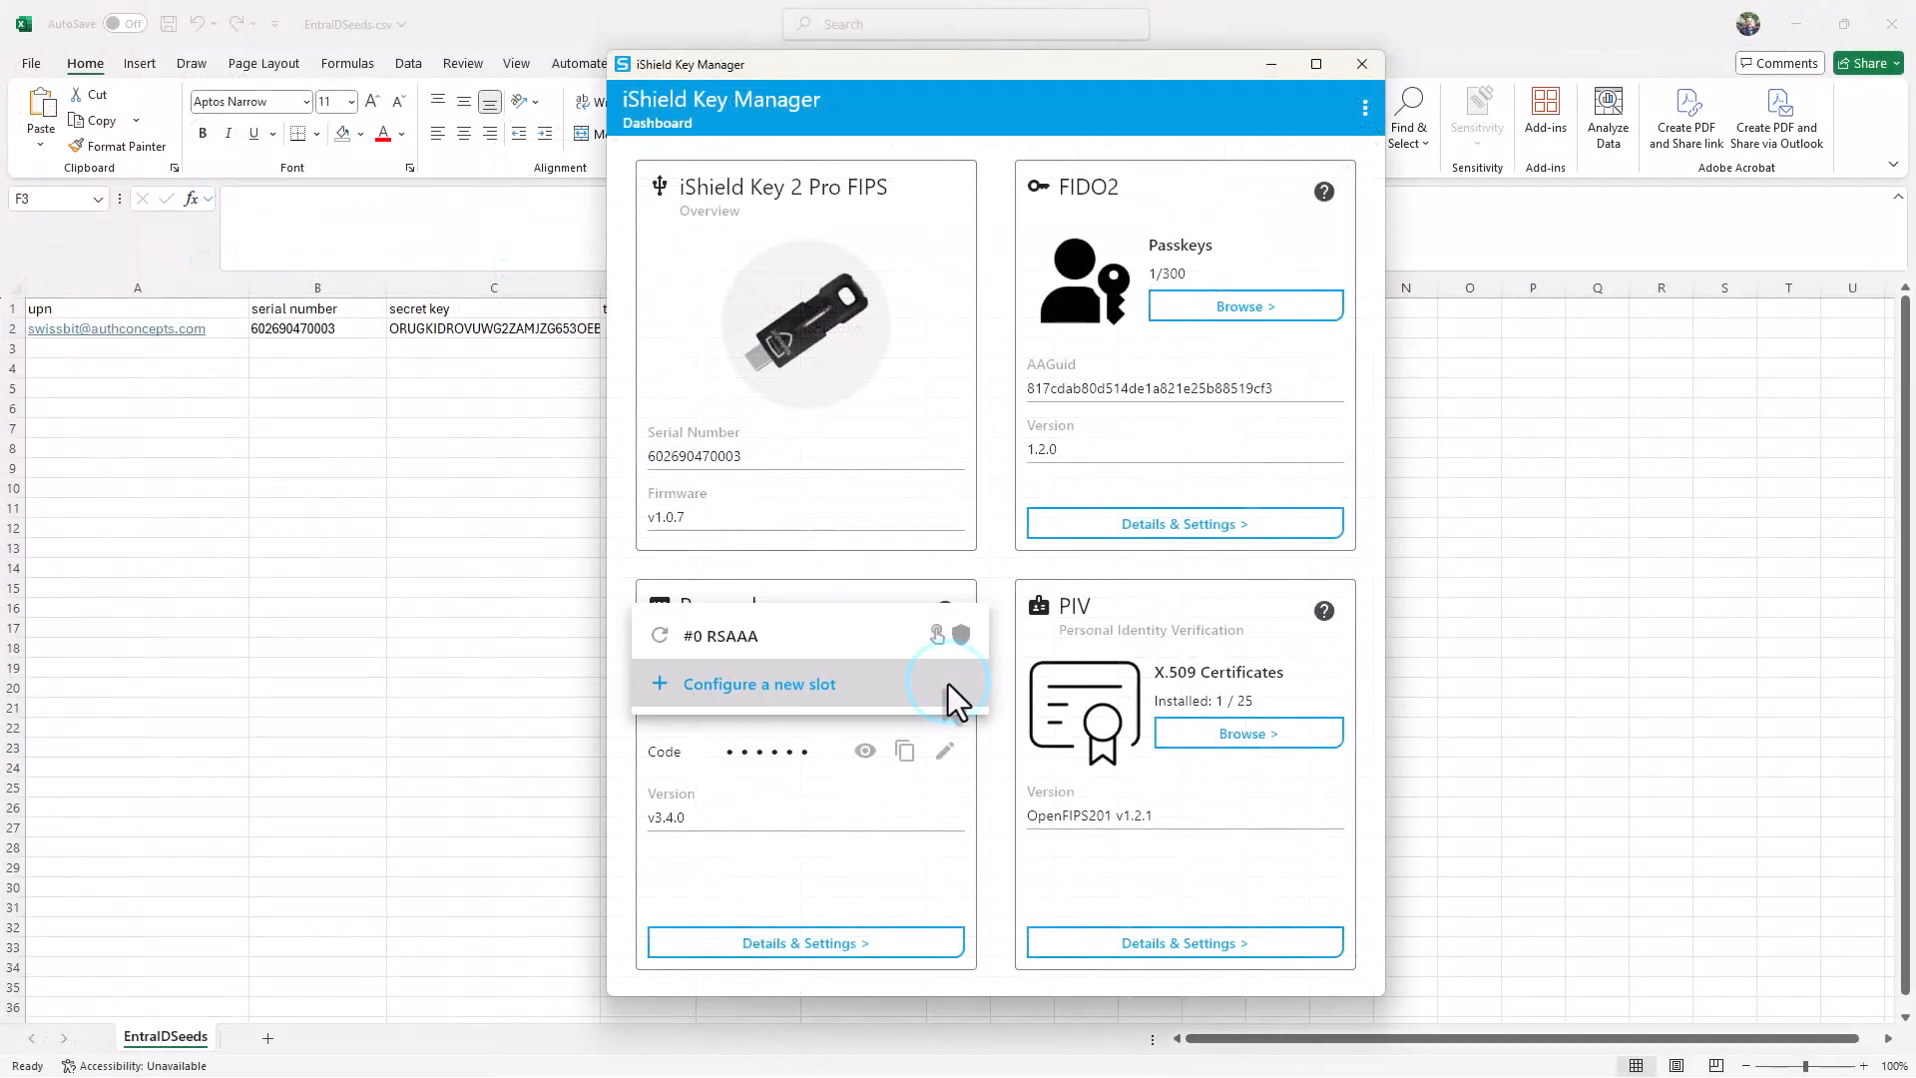
click(793, 686)
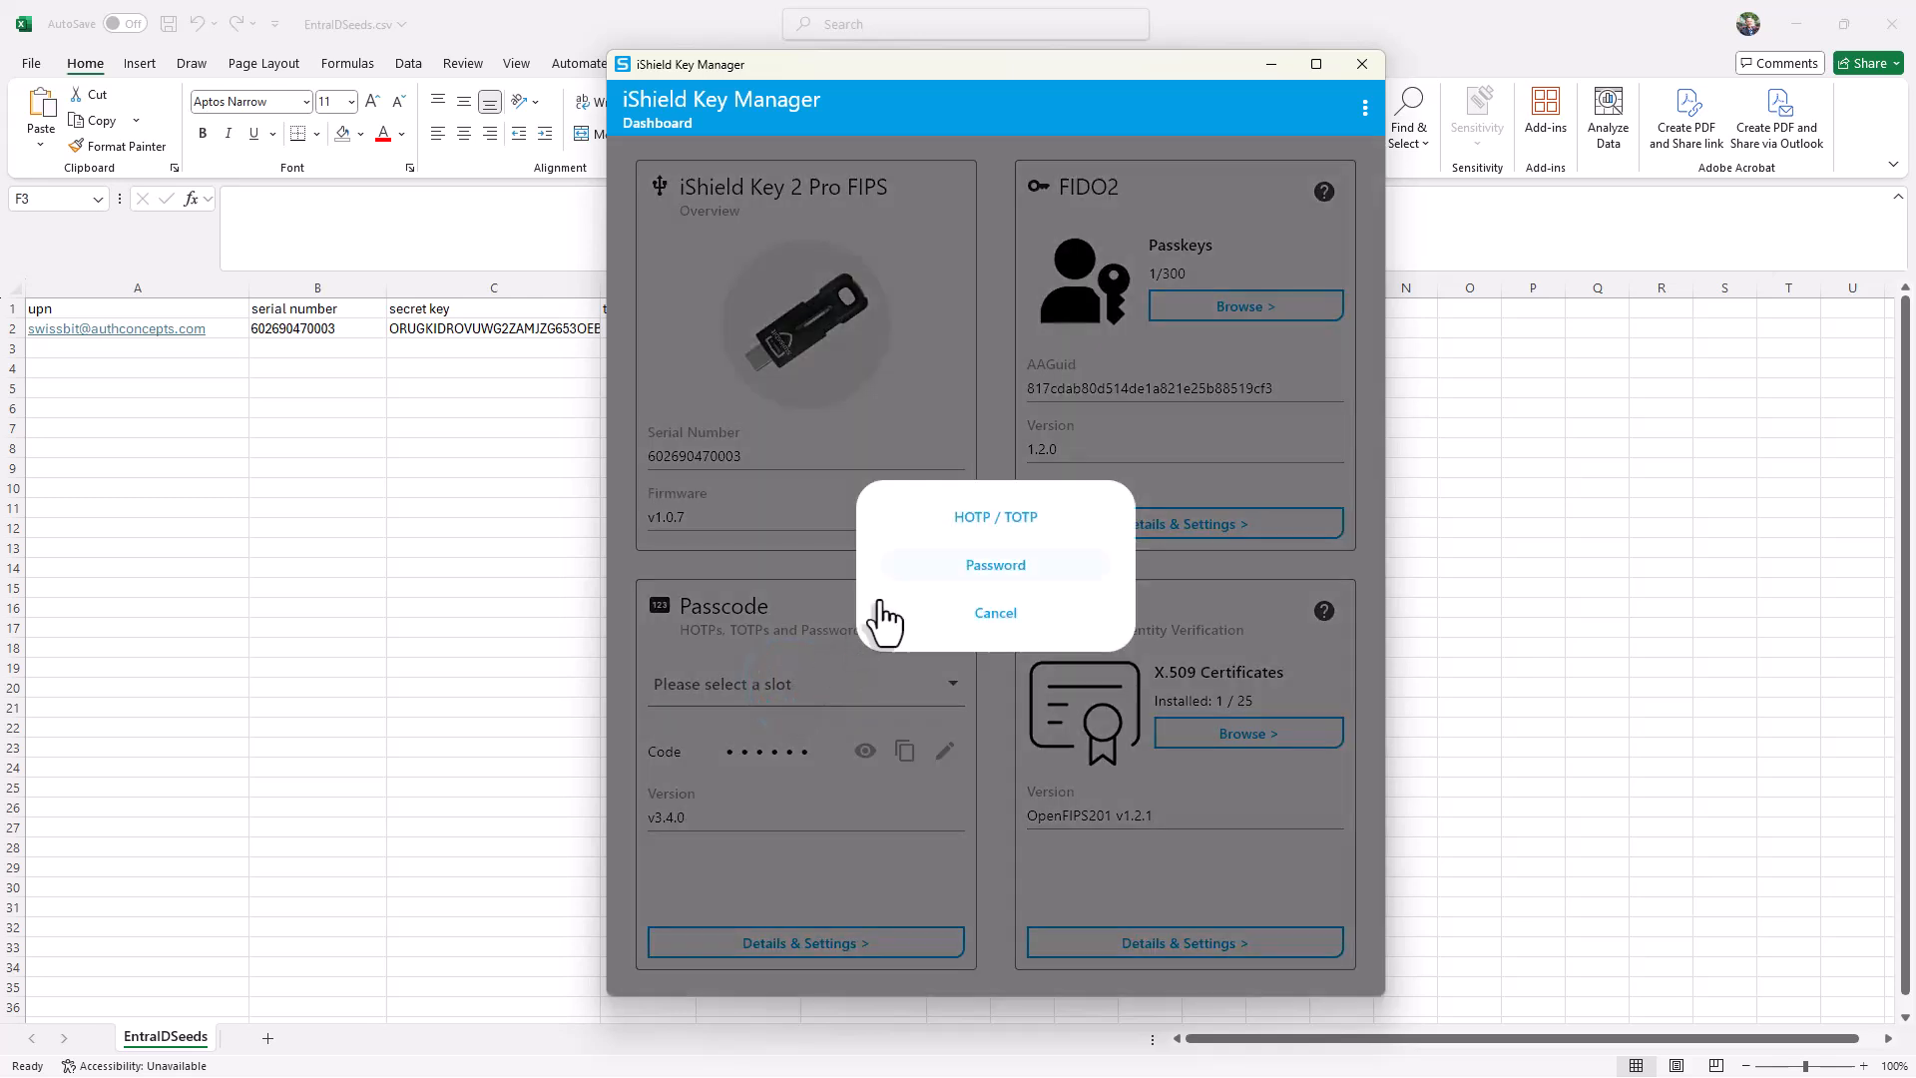
click(966, 517)
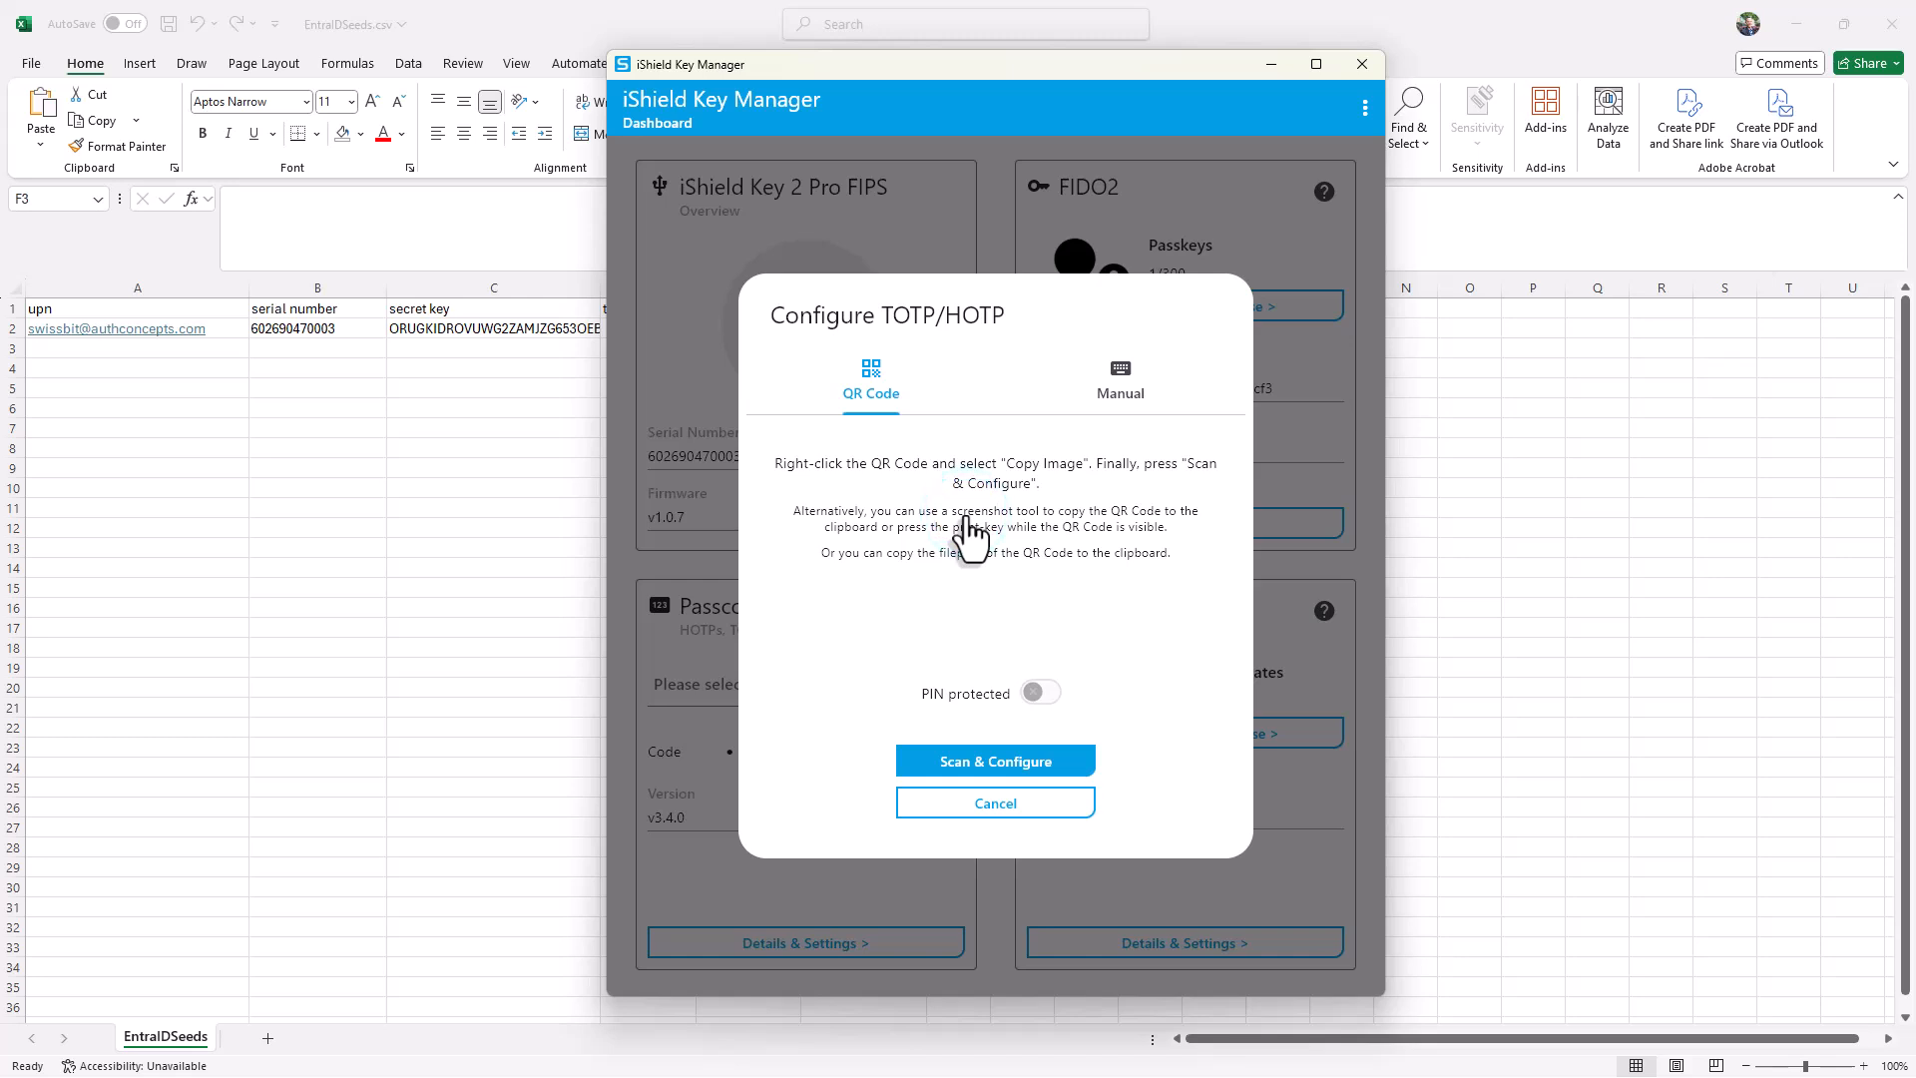
click(1106, 389)
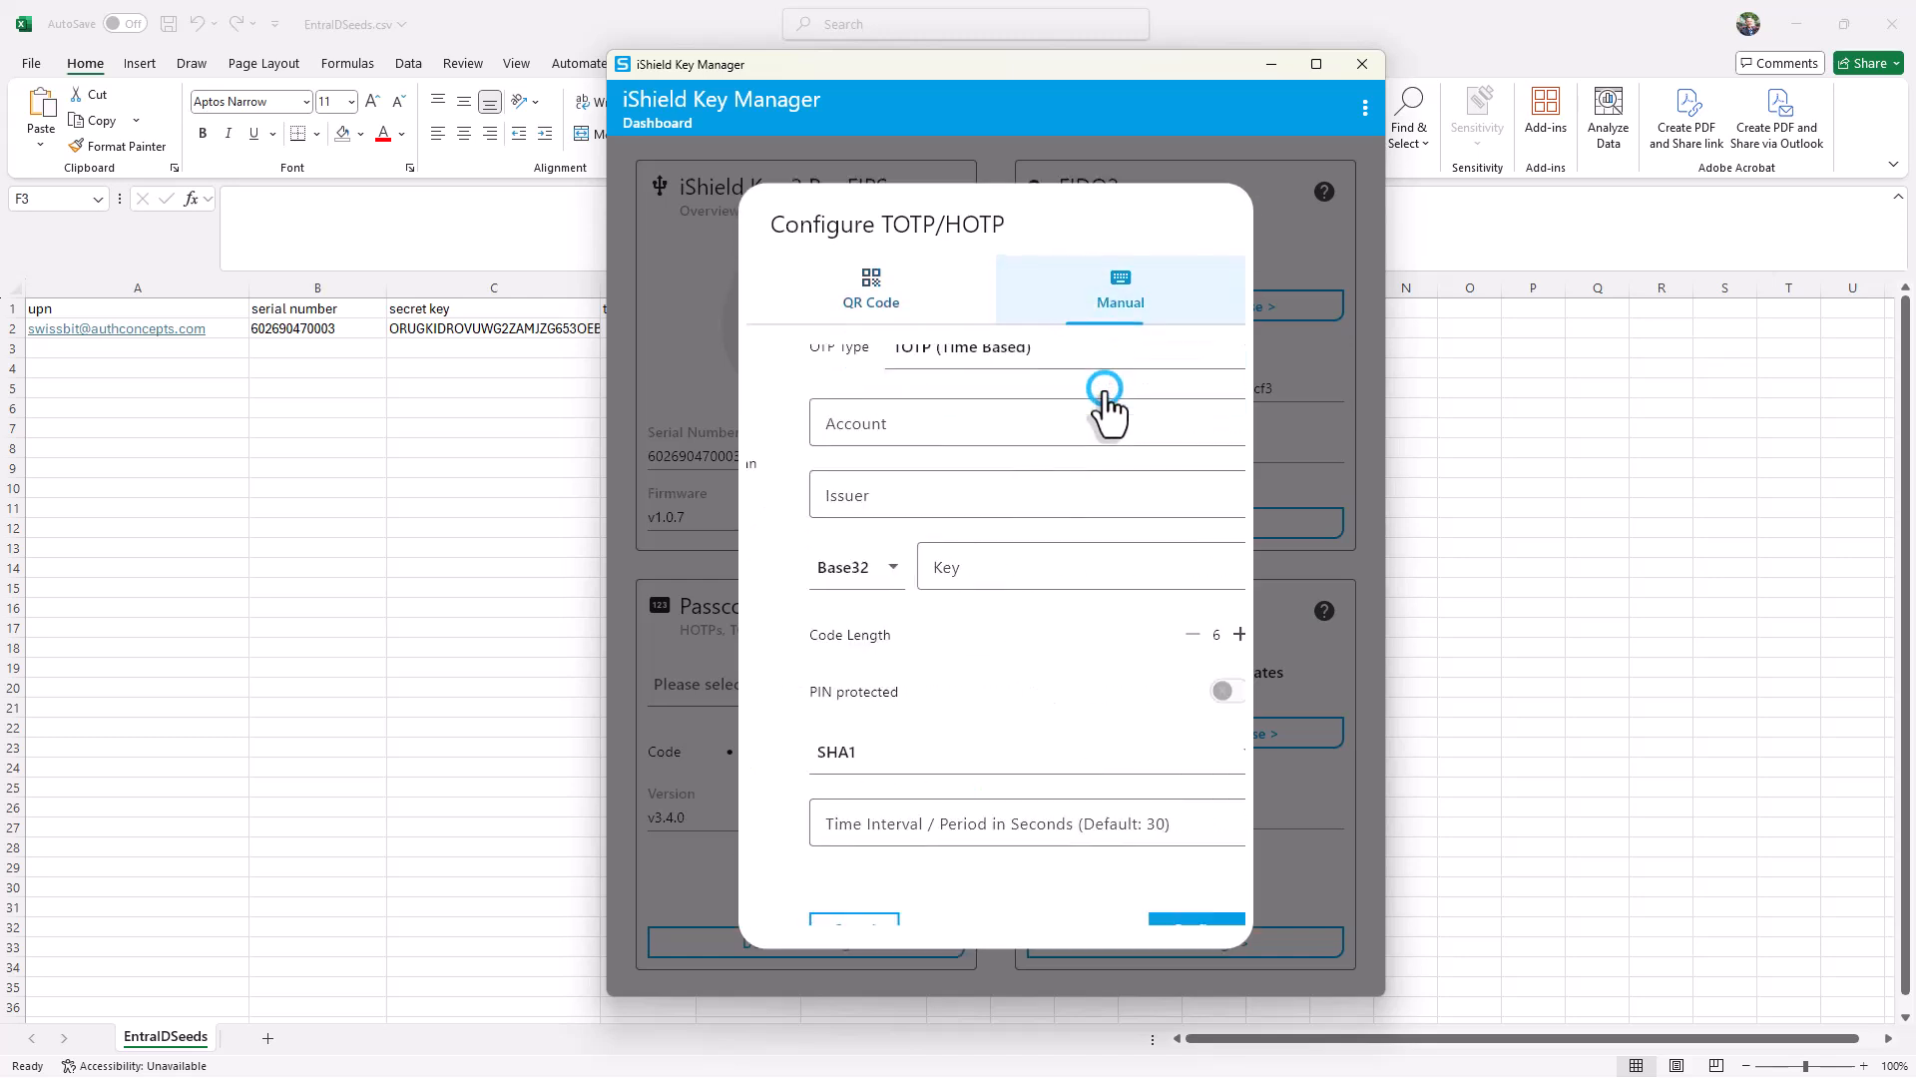
Step: Configure the TOTP slot with account Entra ID, issuer Swissbit and the copied Base32 secret key
click(1077, 418)
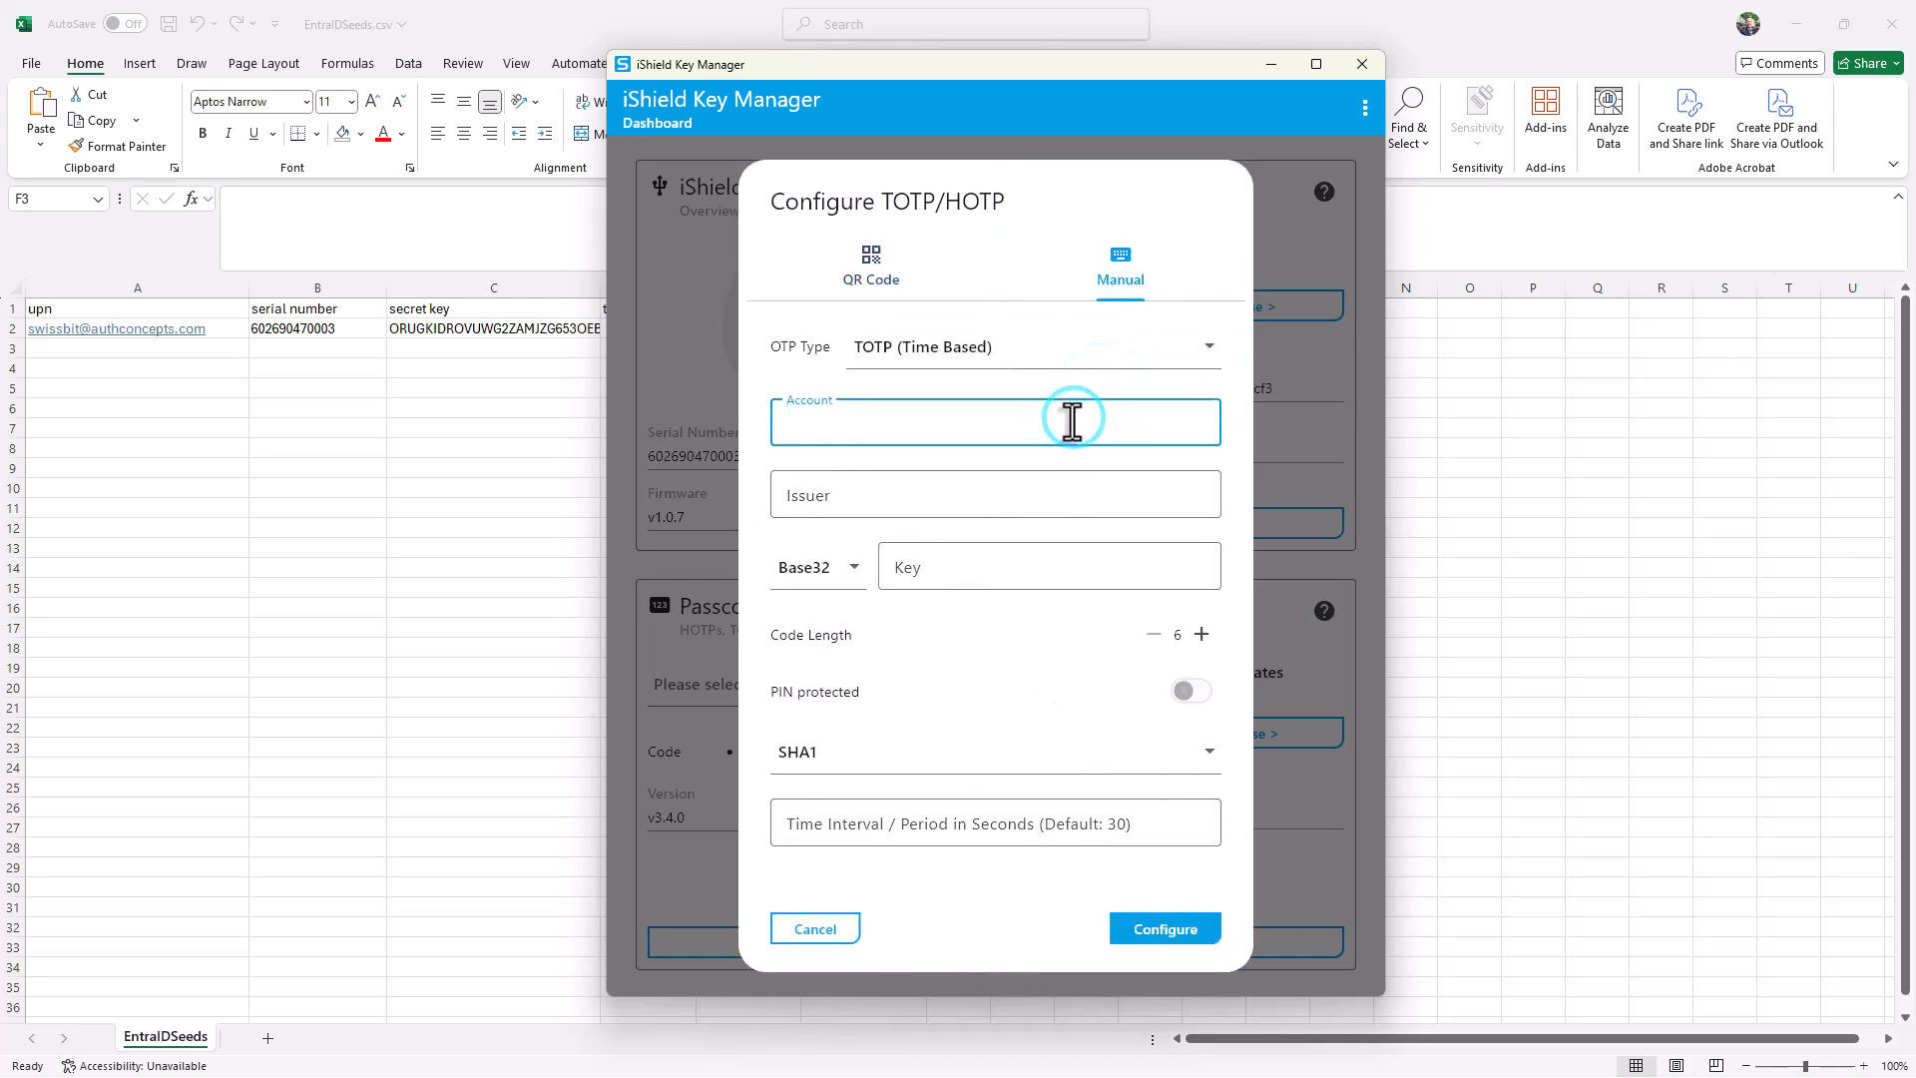
text(Entra ID)
key(Tab)
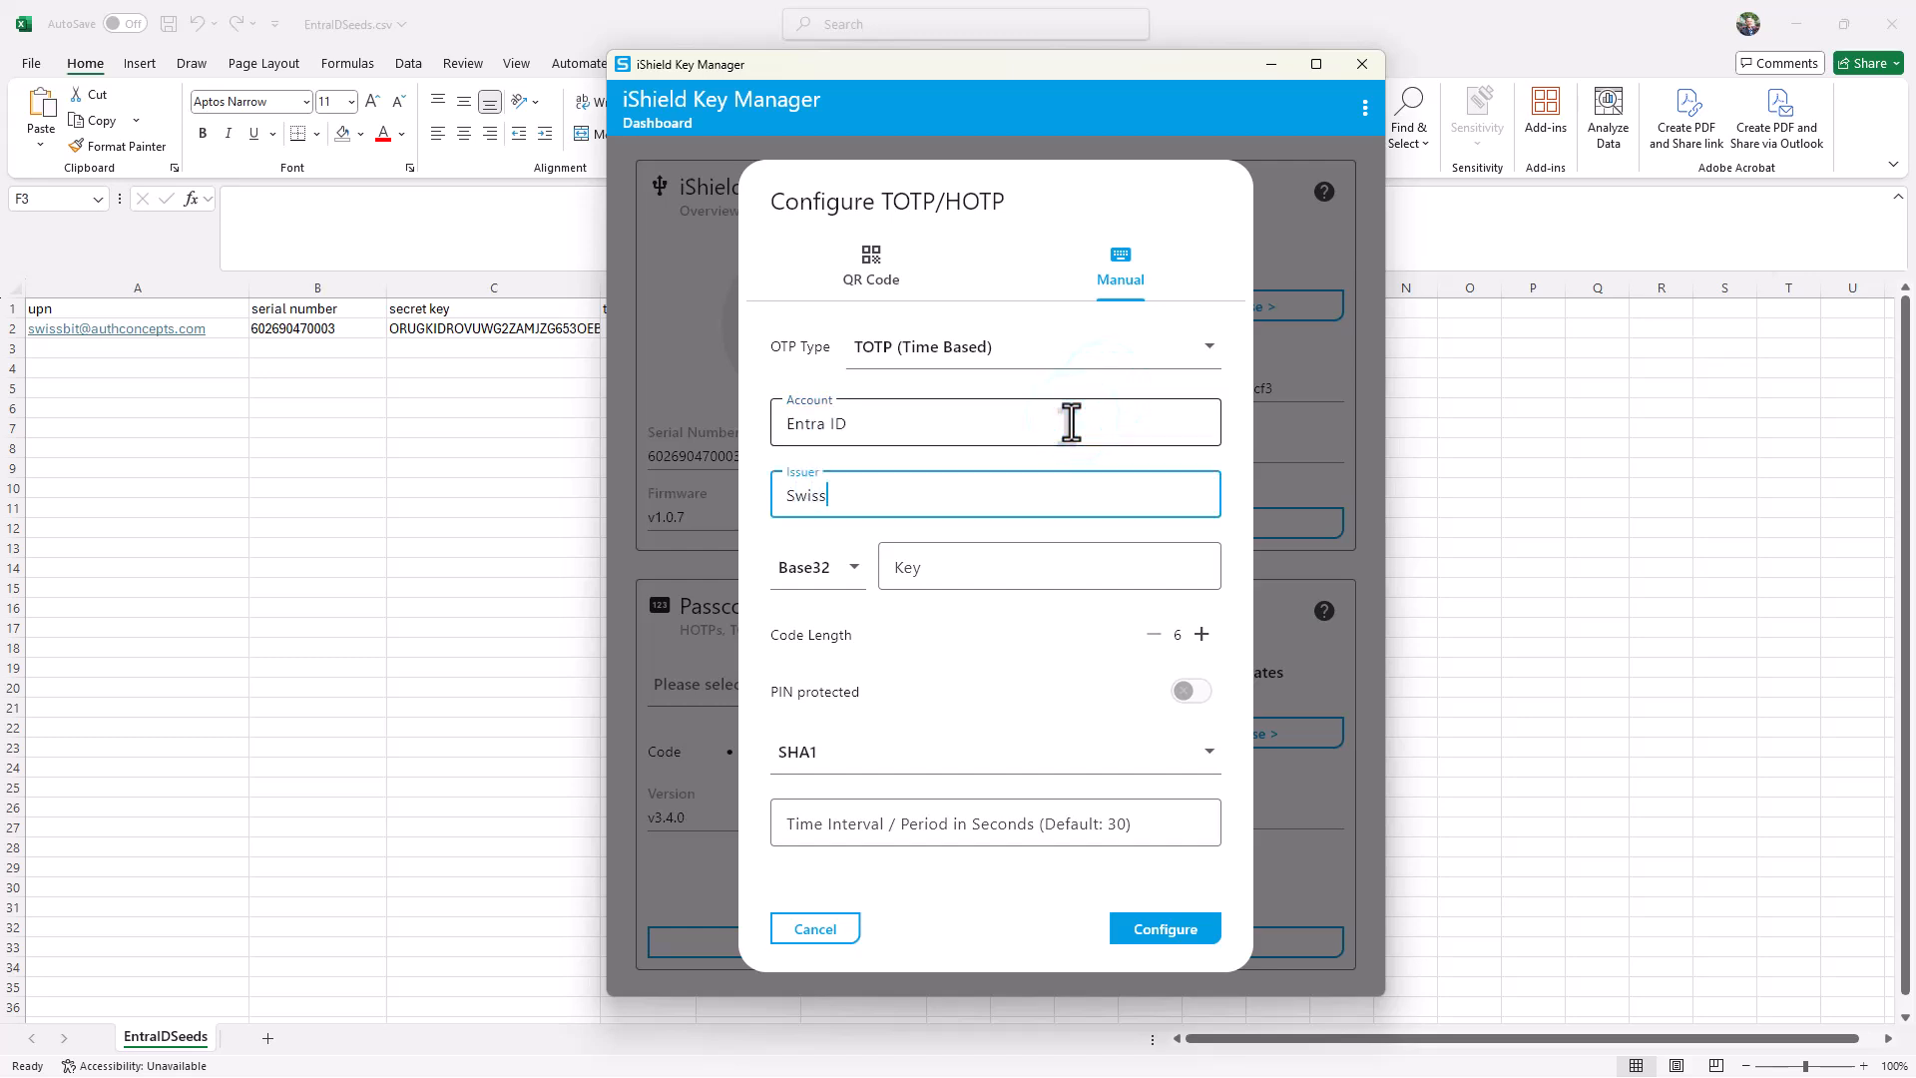
click(1018, 552)
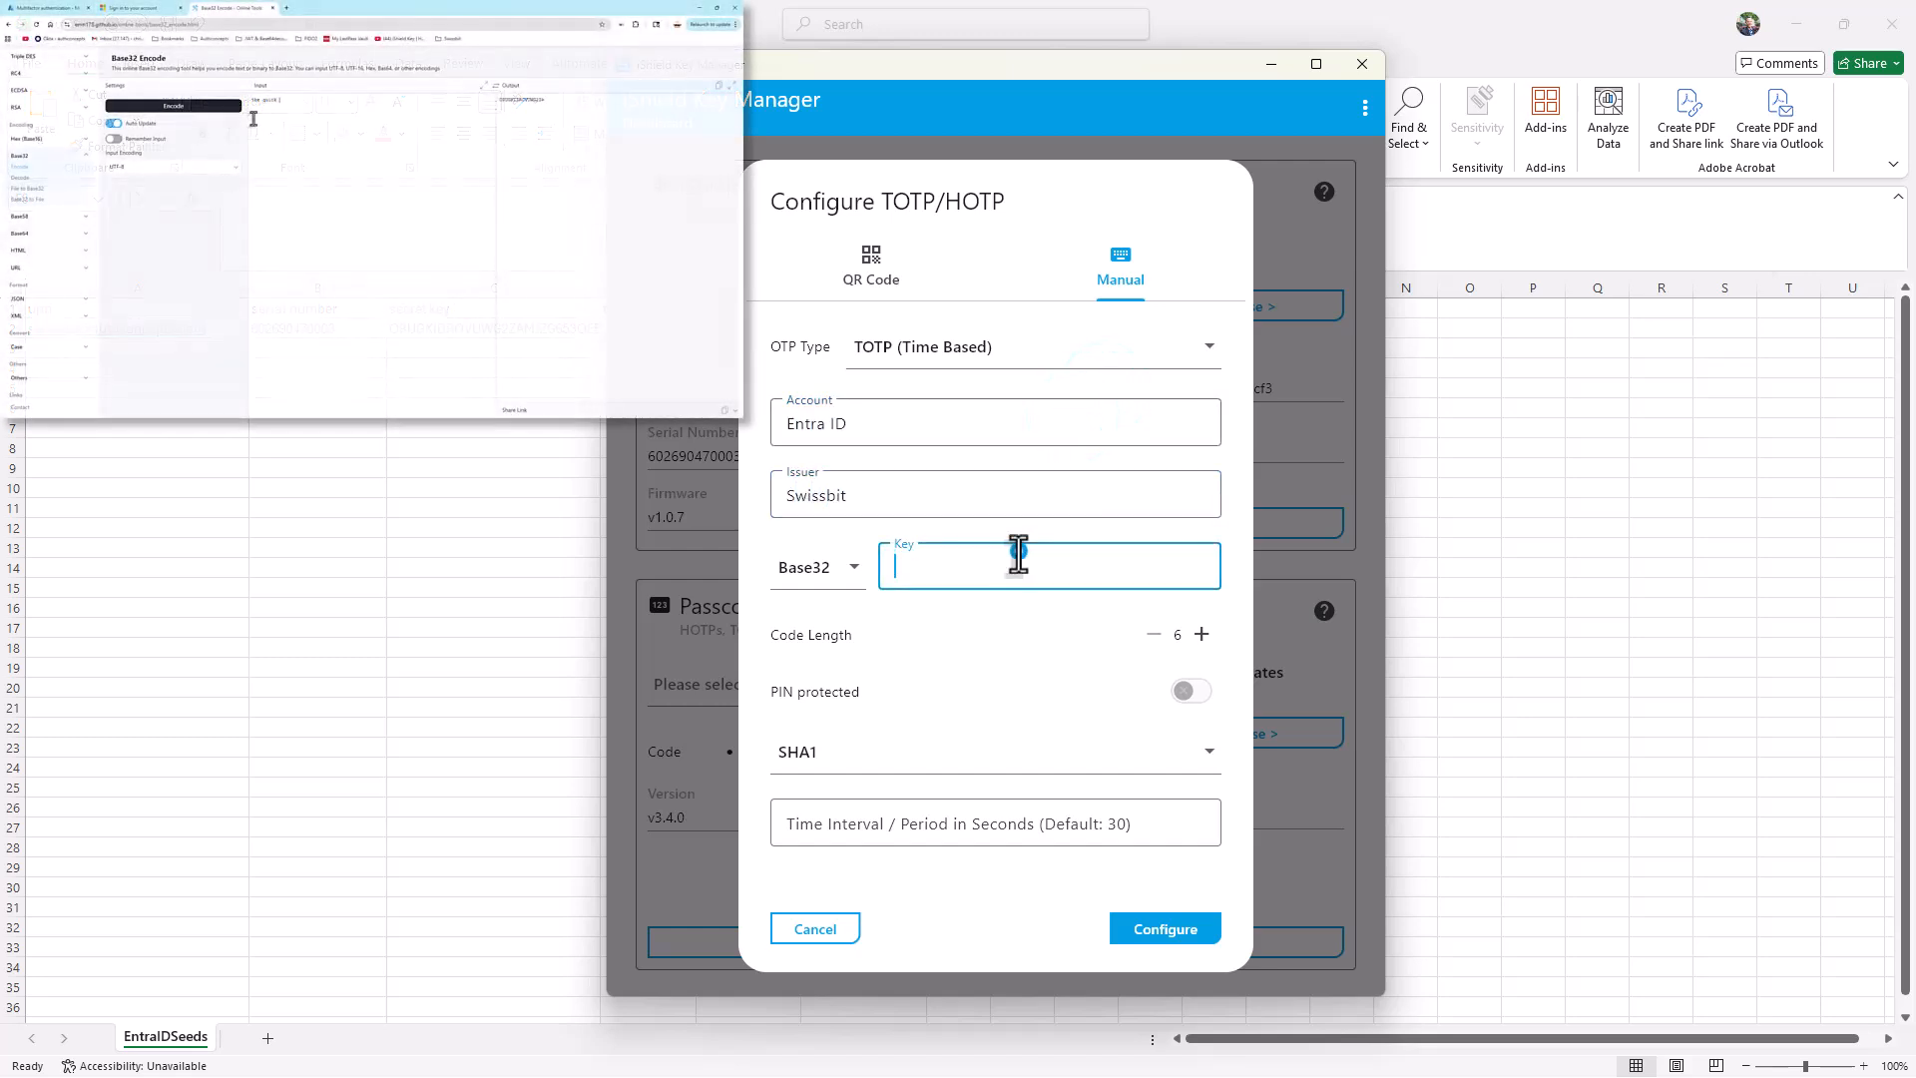
text(ORUGKIDROVUWG2ZAMJZG653OEBTG66BANJ2W24DFMQQG65TFOIQHI2DFEBWGC6TZEBSG6ZY=)
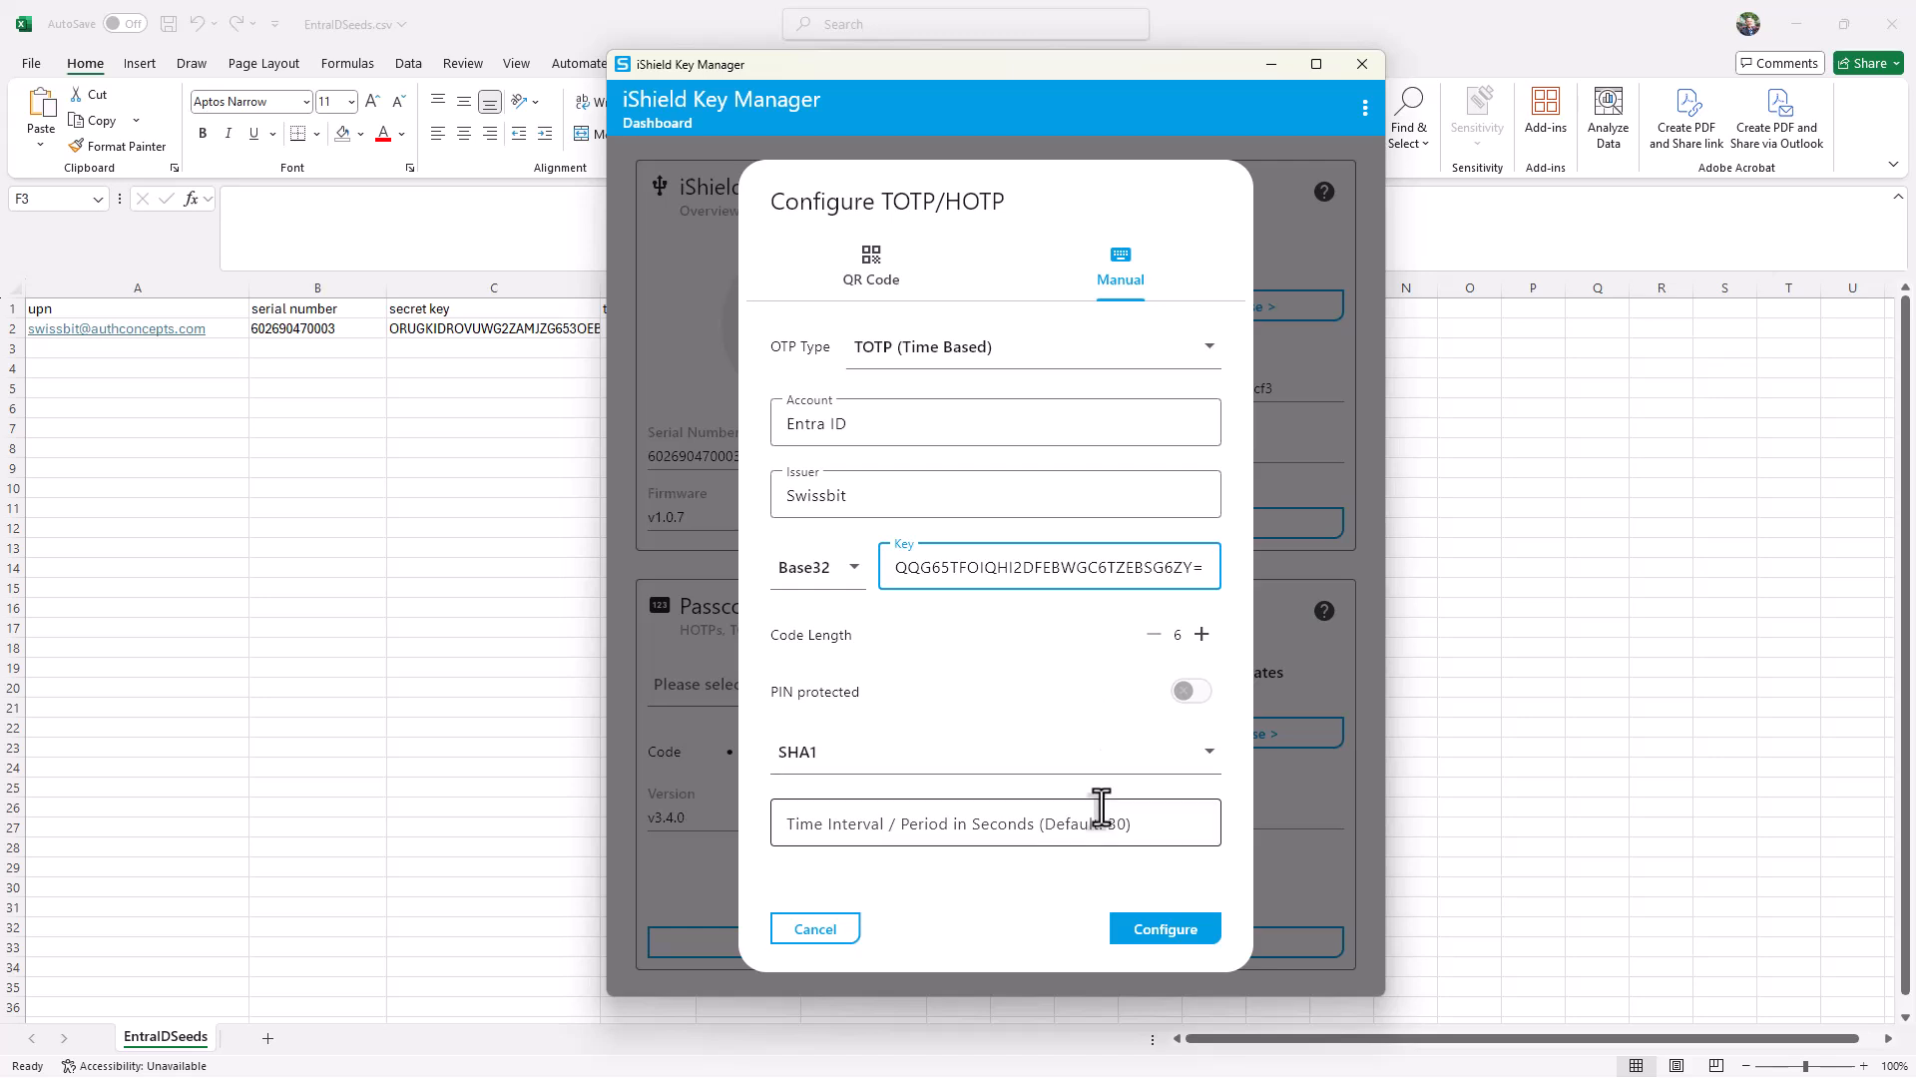
click(1141, 930)
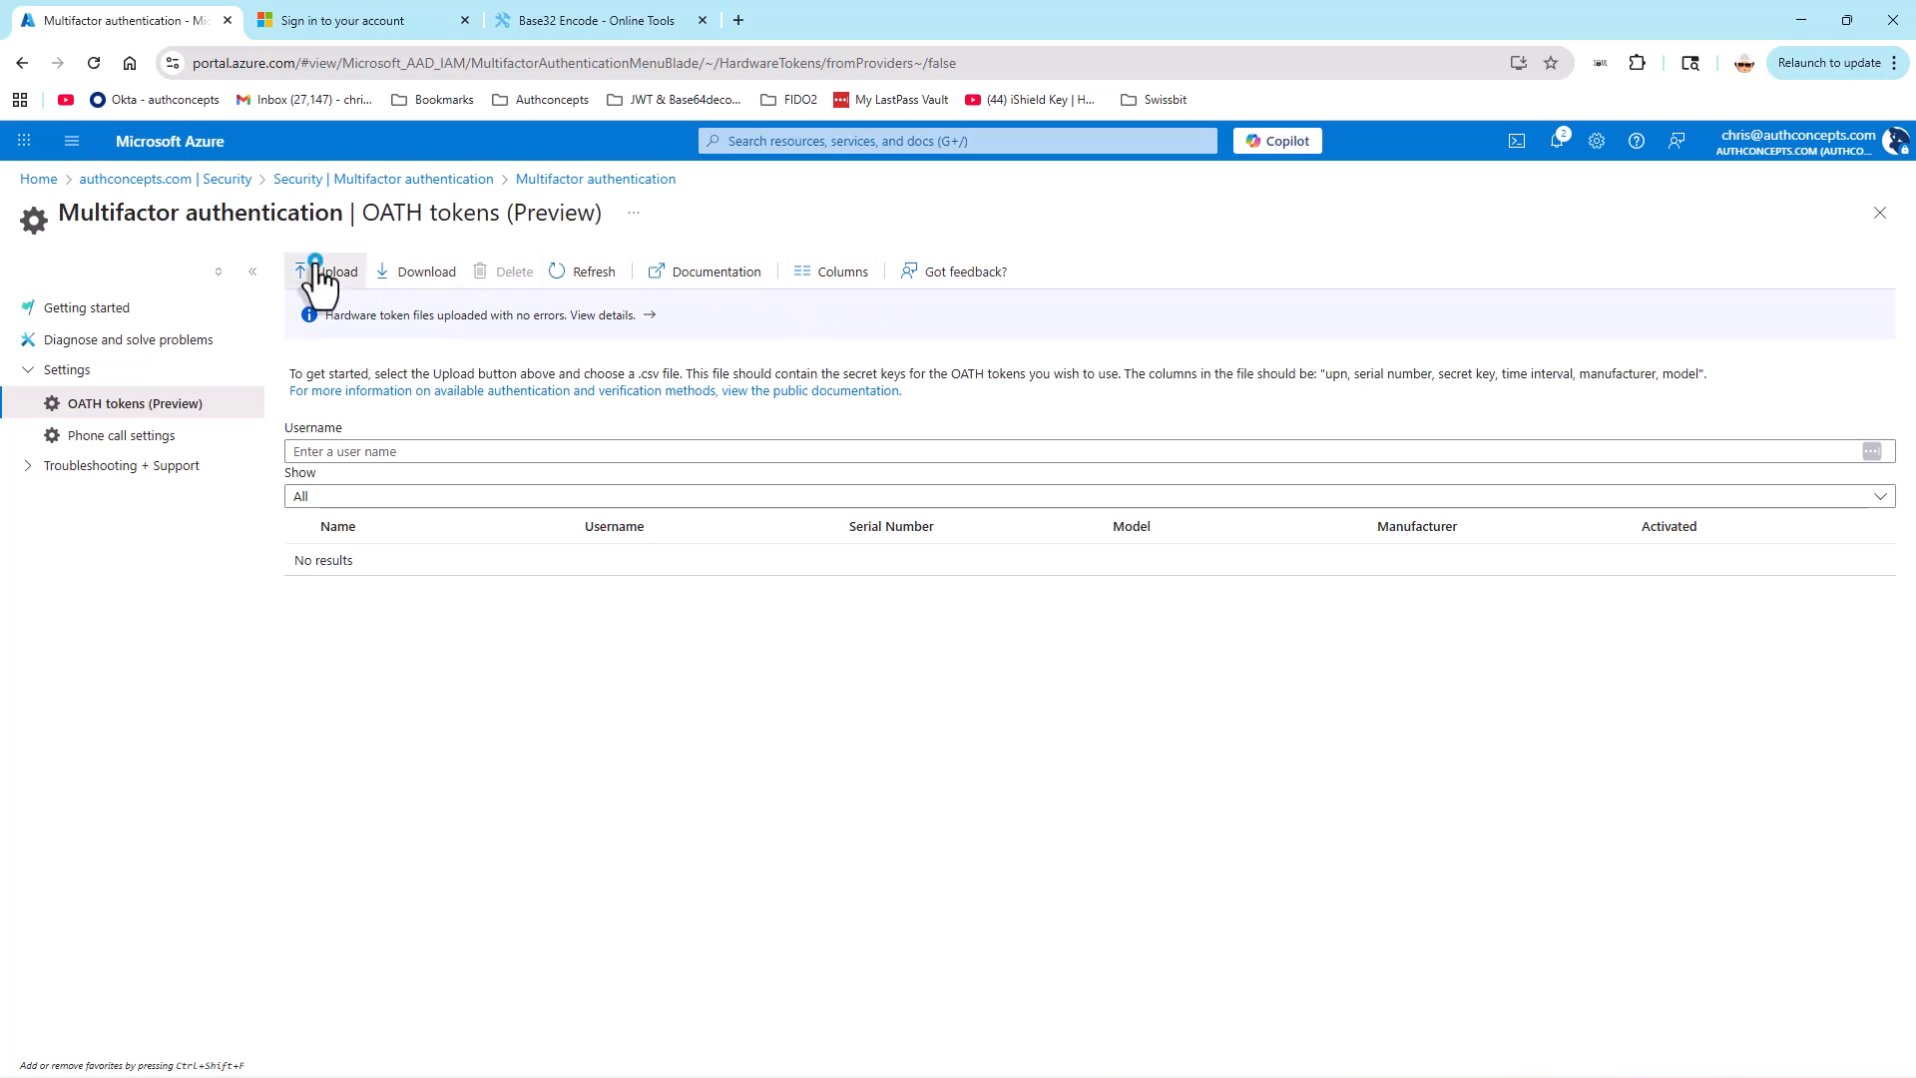
Step: In the Azure portal's OATH tokens page, upload the seed file EntraIDSeeds.csv
click(318, 269)
click(403, 684)
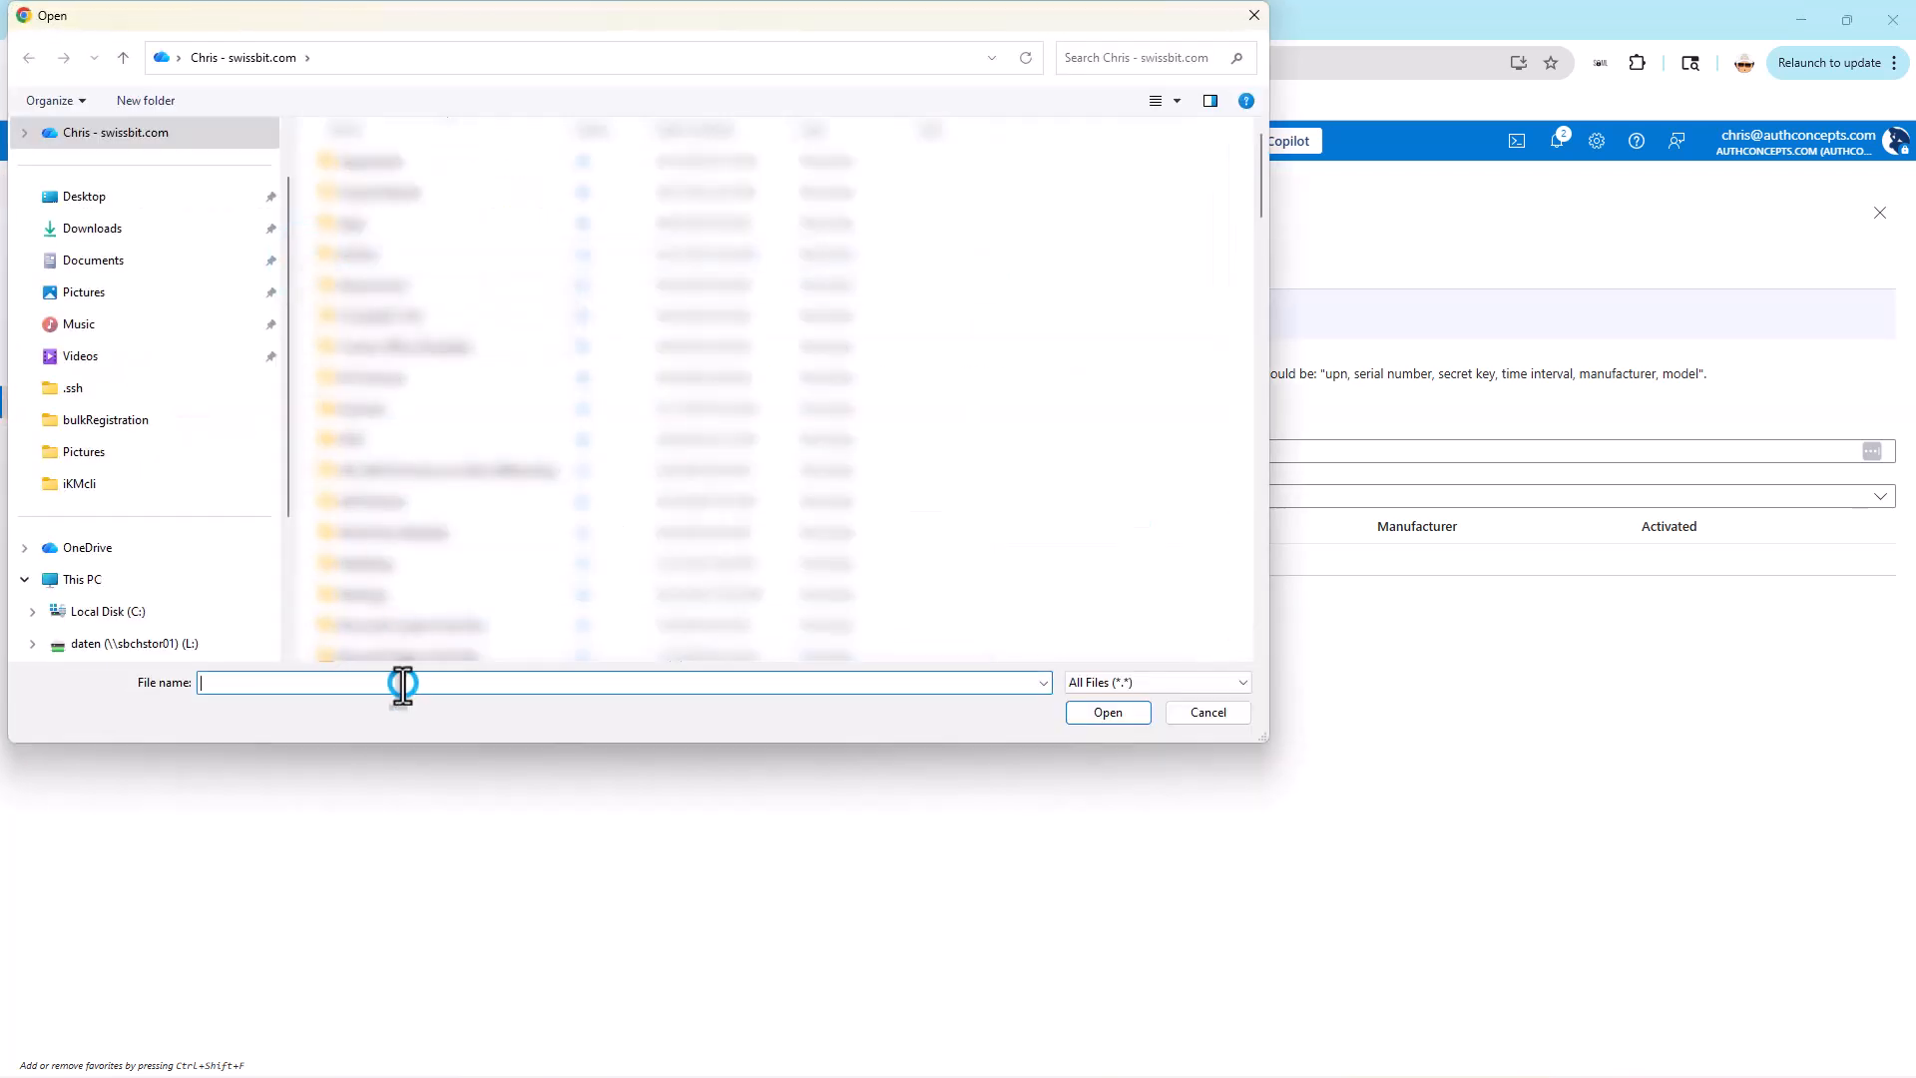
text(Ent)
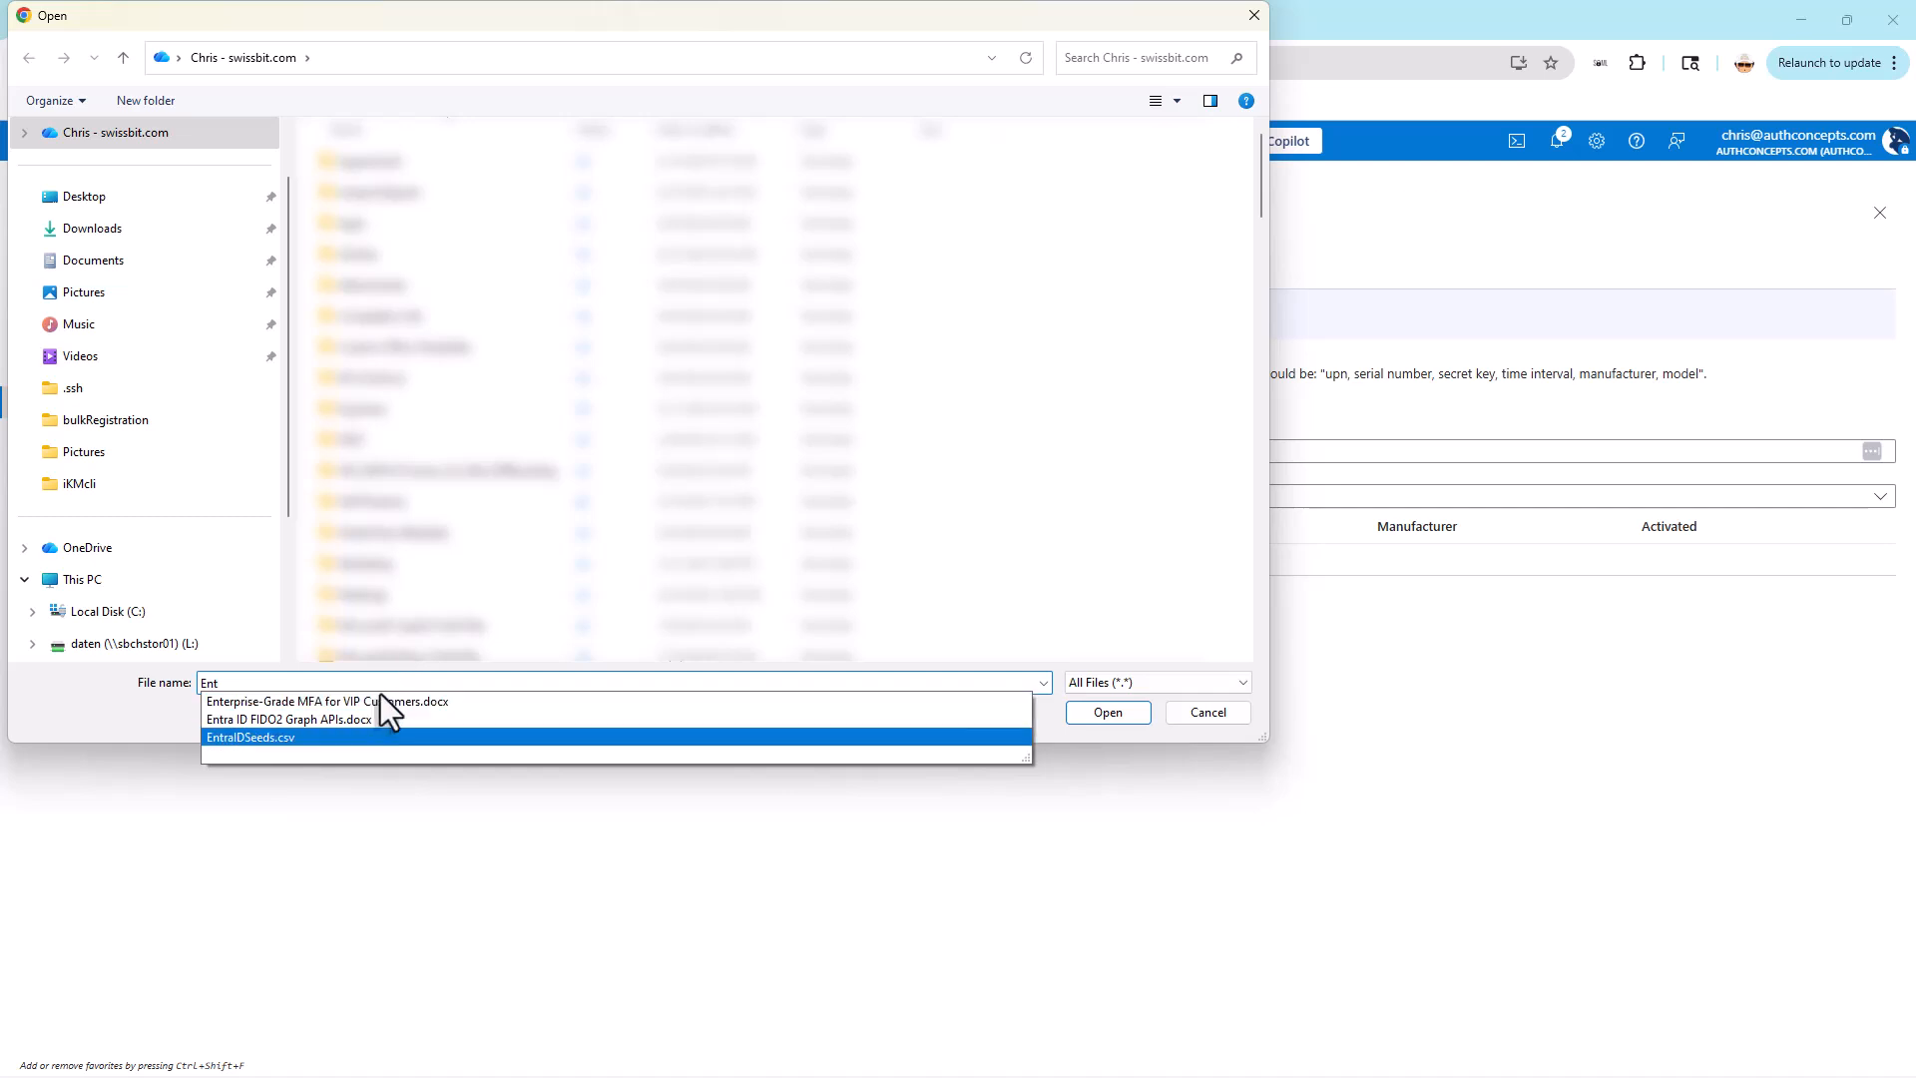
click(268, 739)
click(1138, 718)
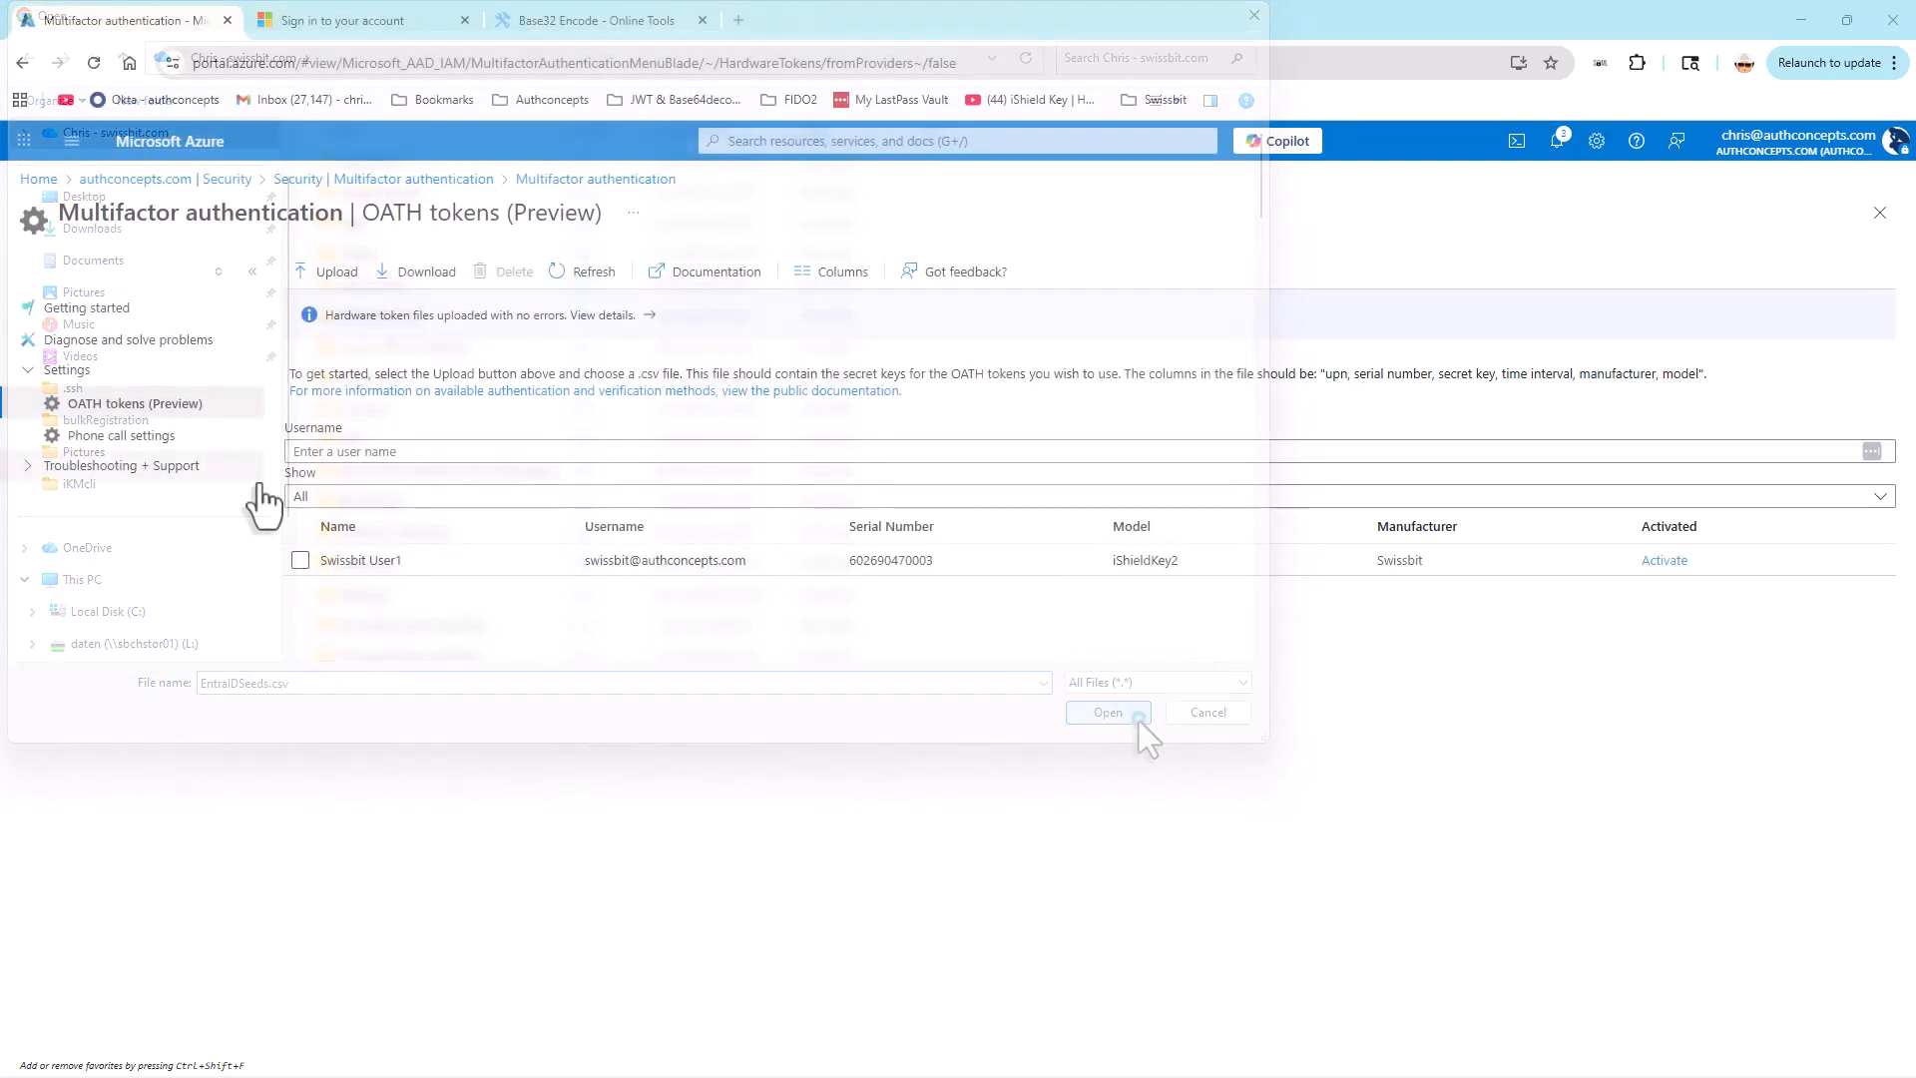
Step: Filter the OATH tokens by username swiss, select the iShieldKey2 token and open its activation form
click(290, 452)
text(s)
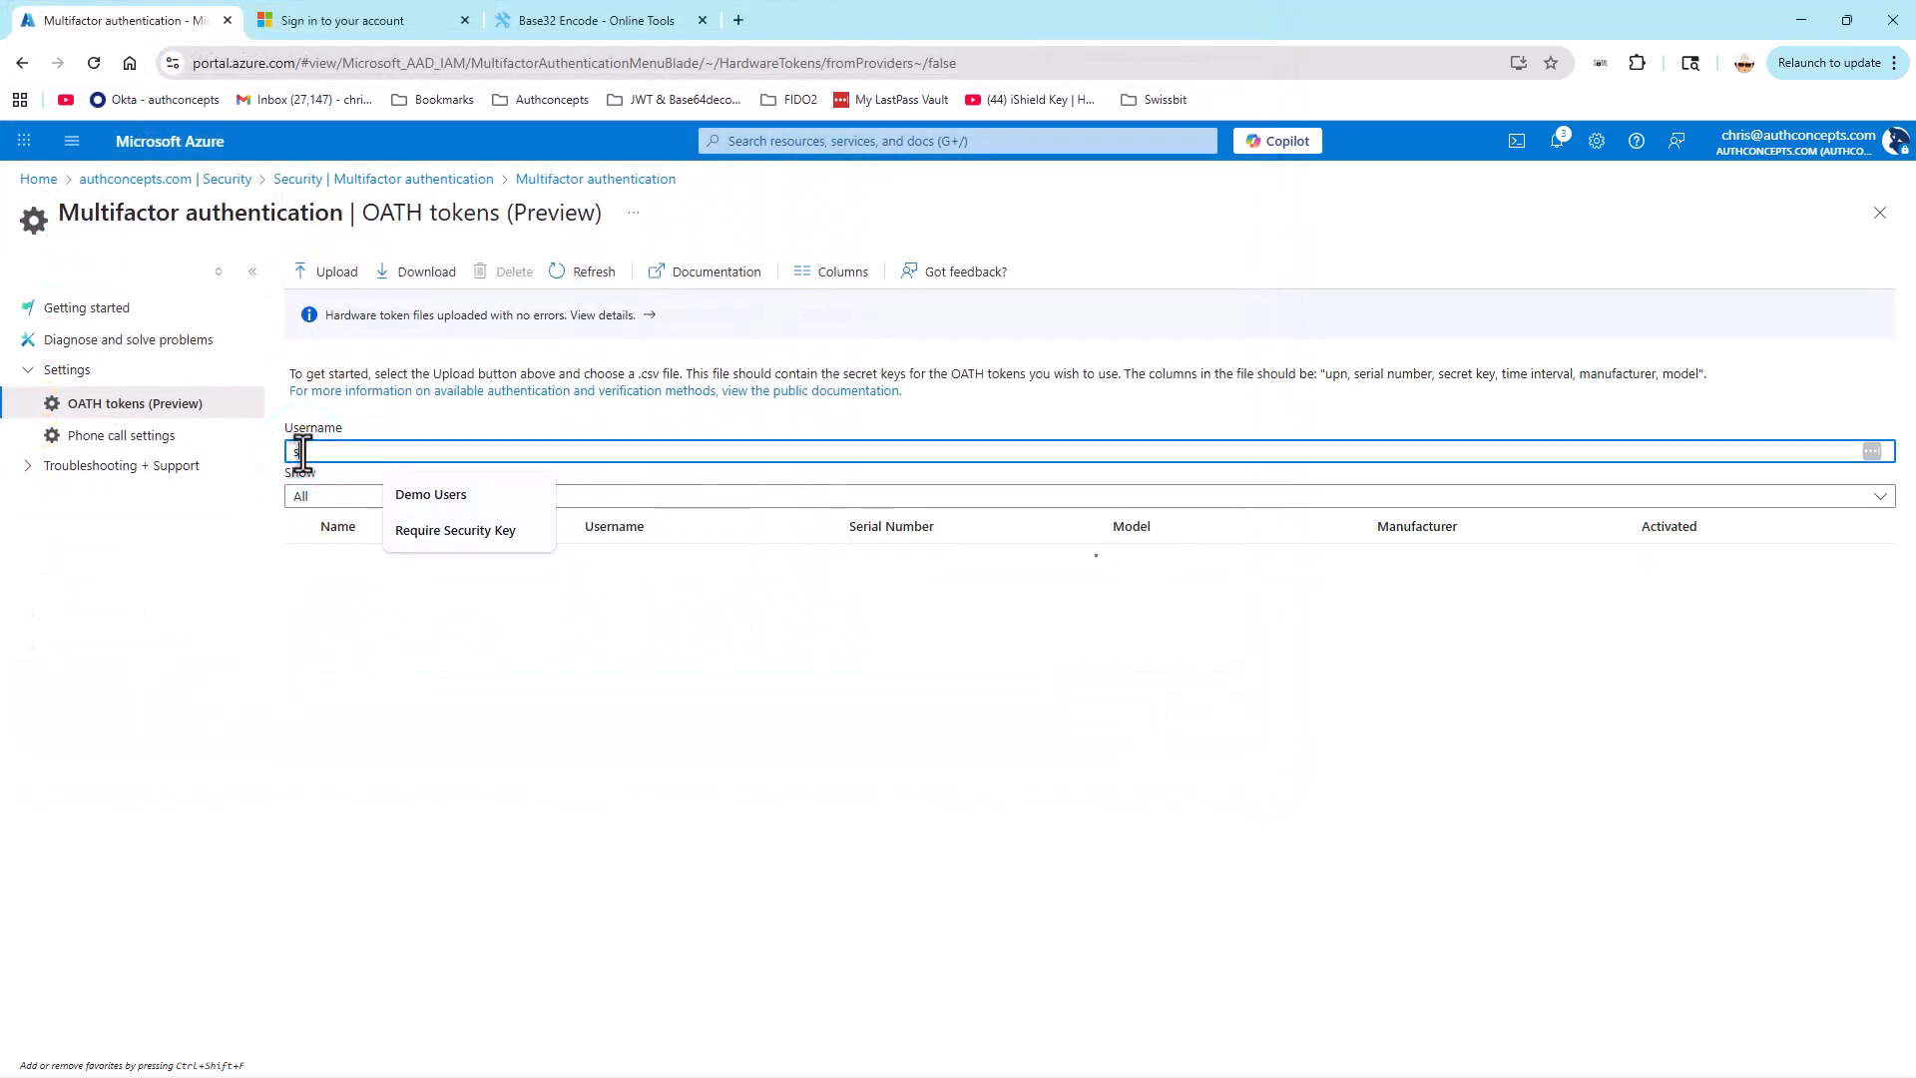
text(wiss)
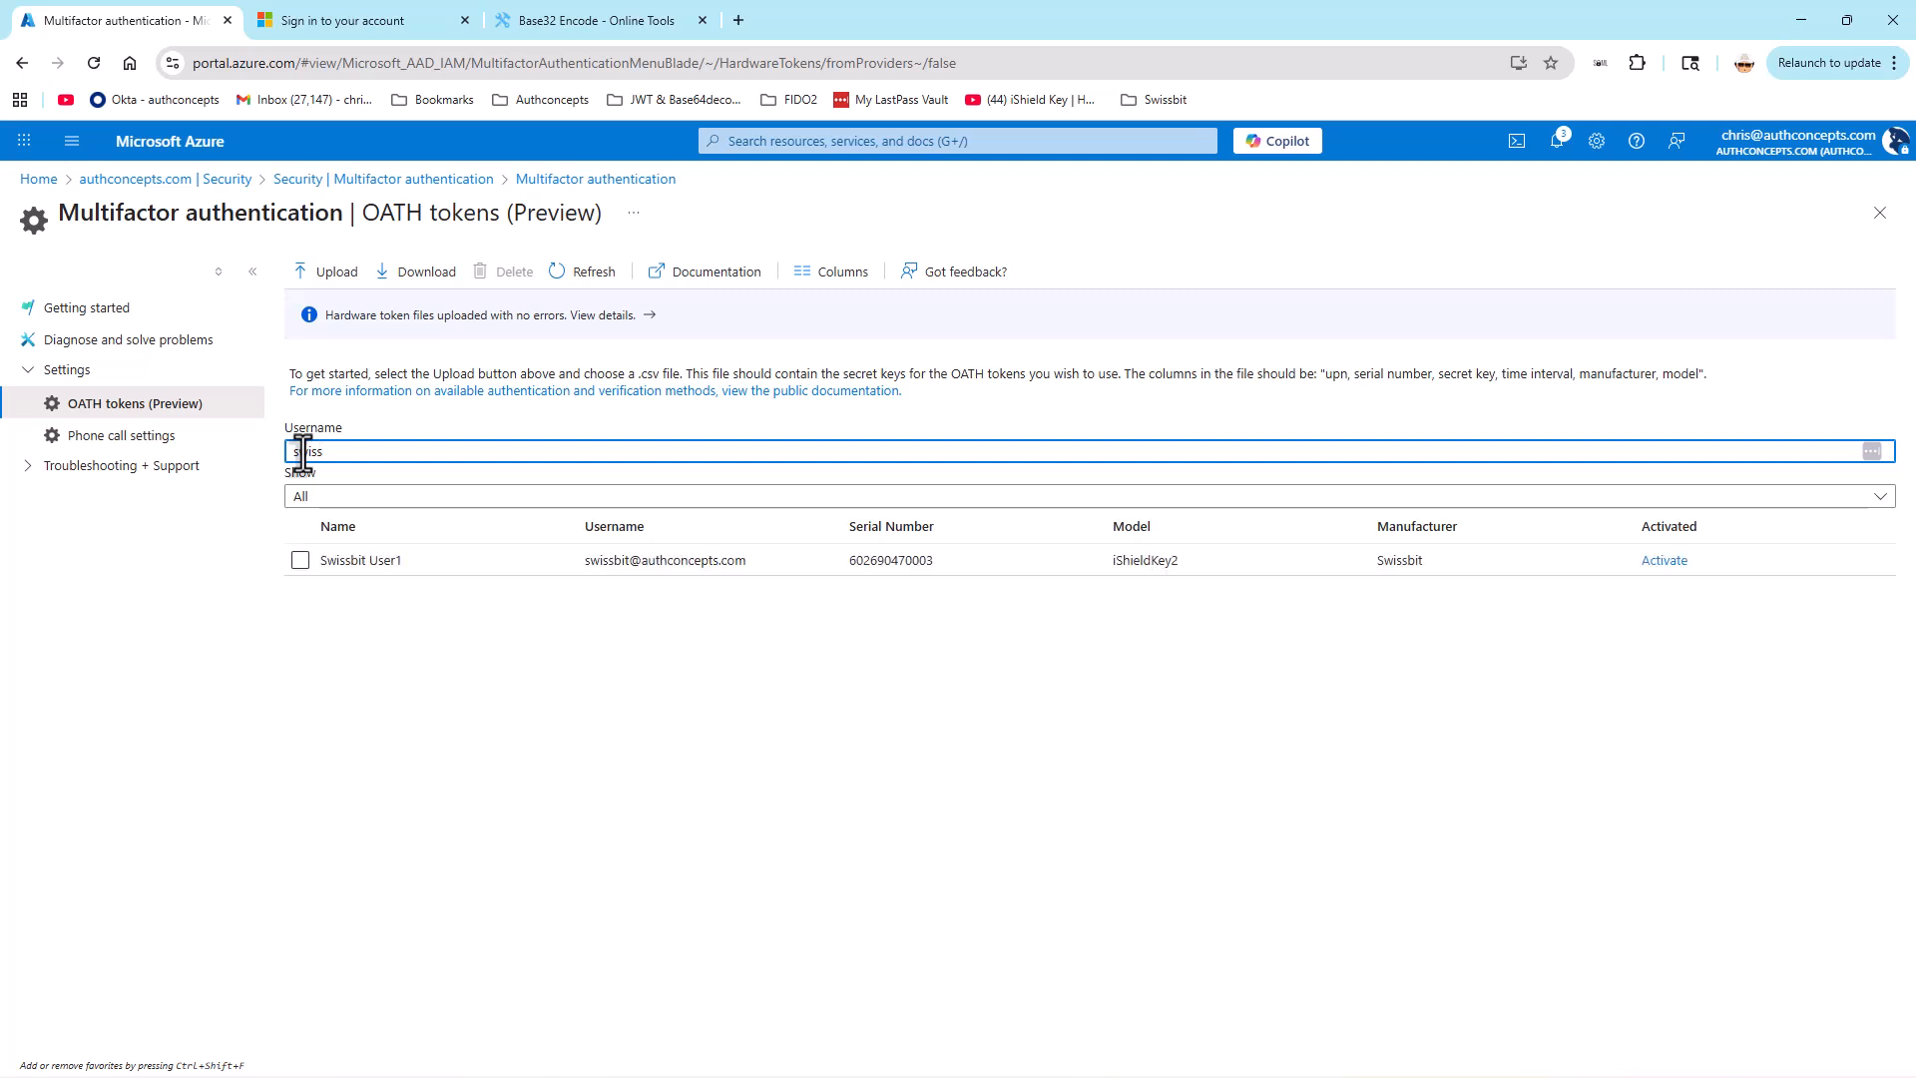
click(298, 562)
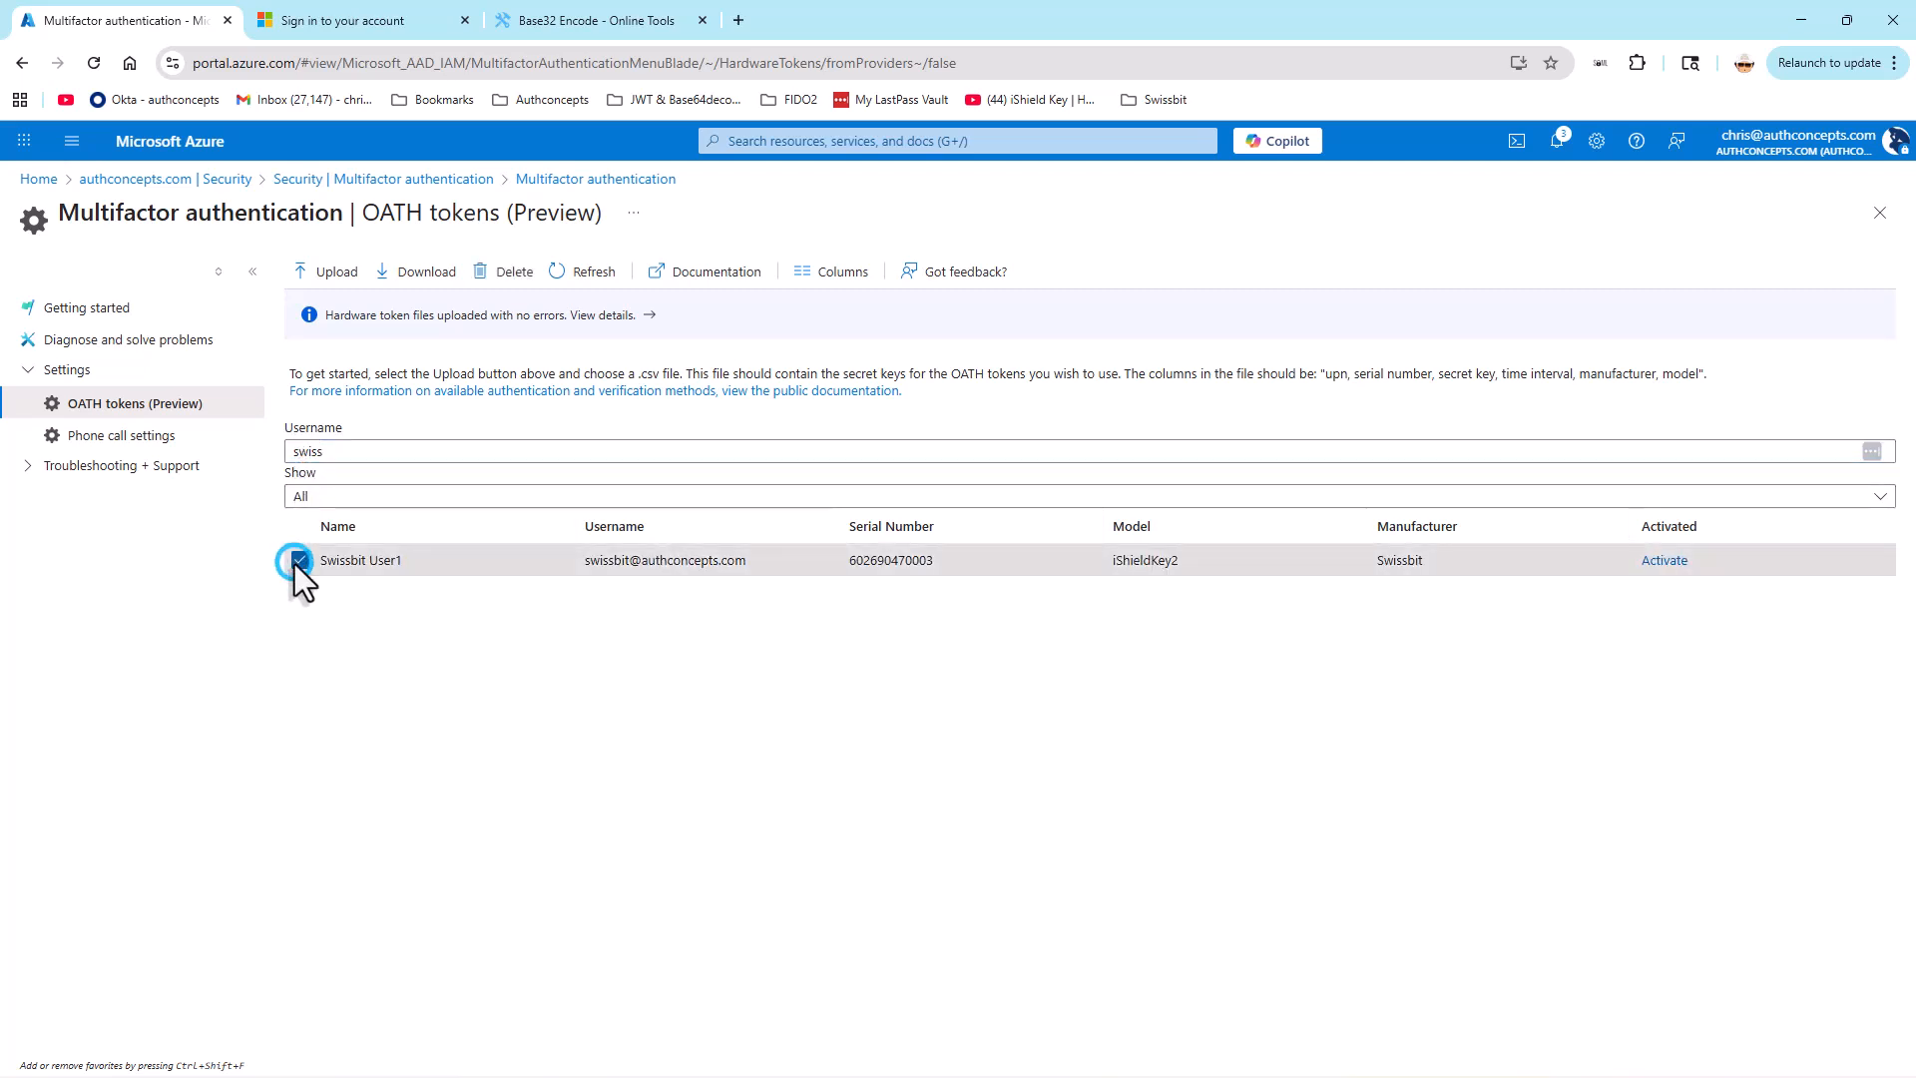
click(1657, 561)
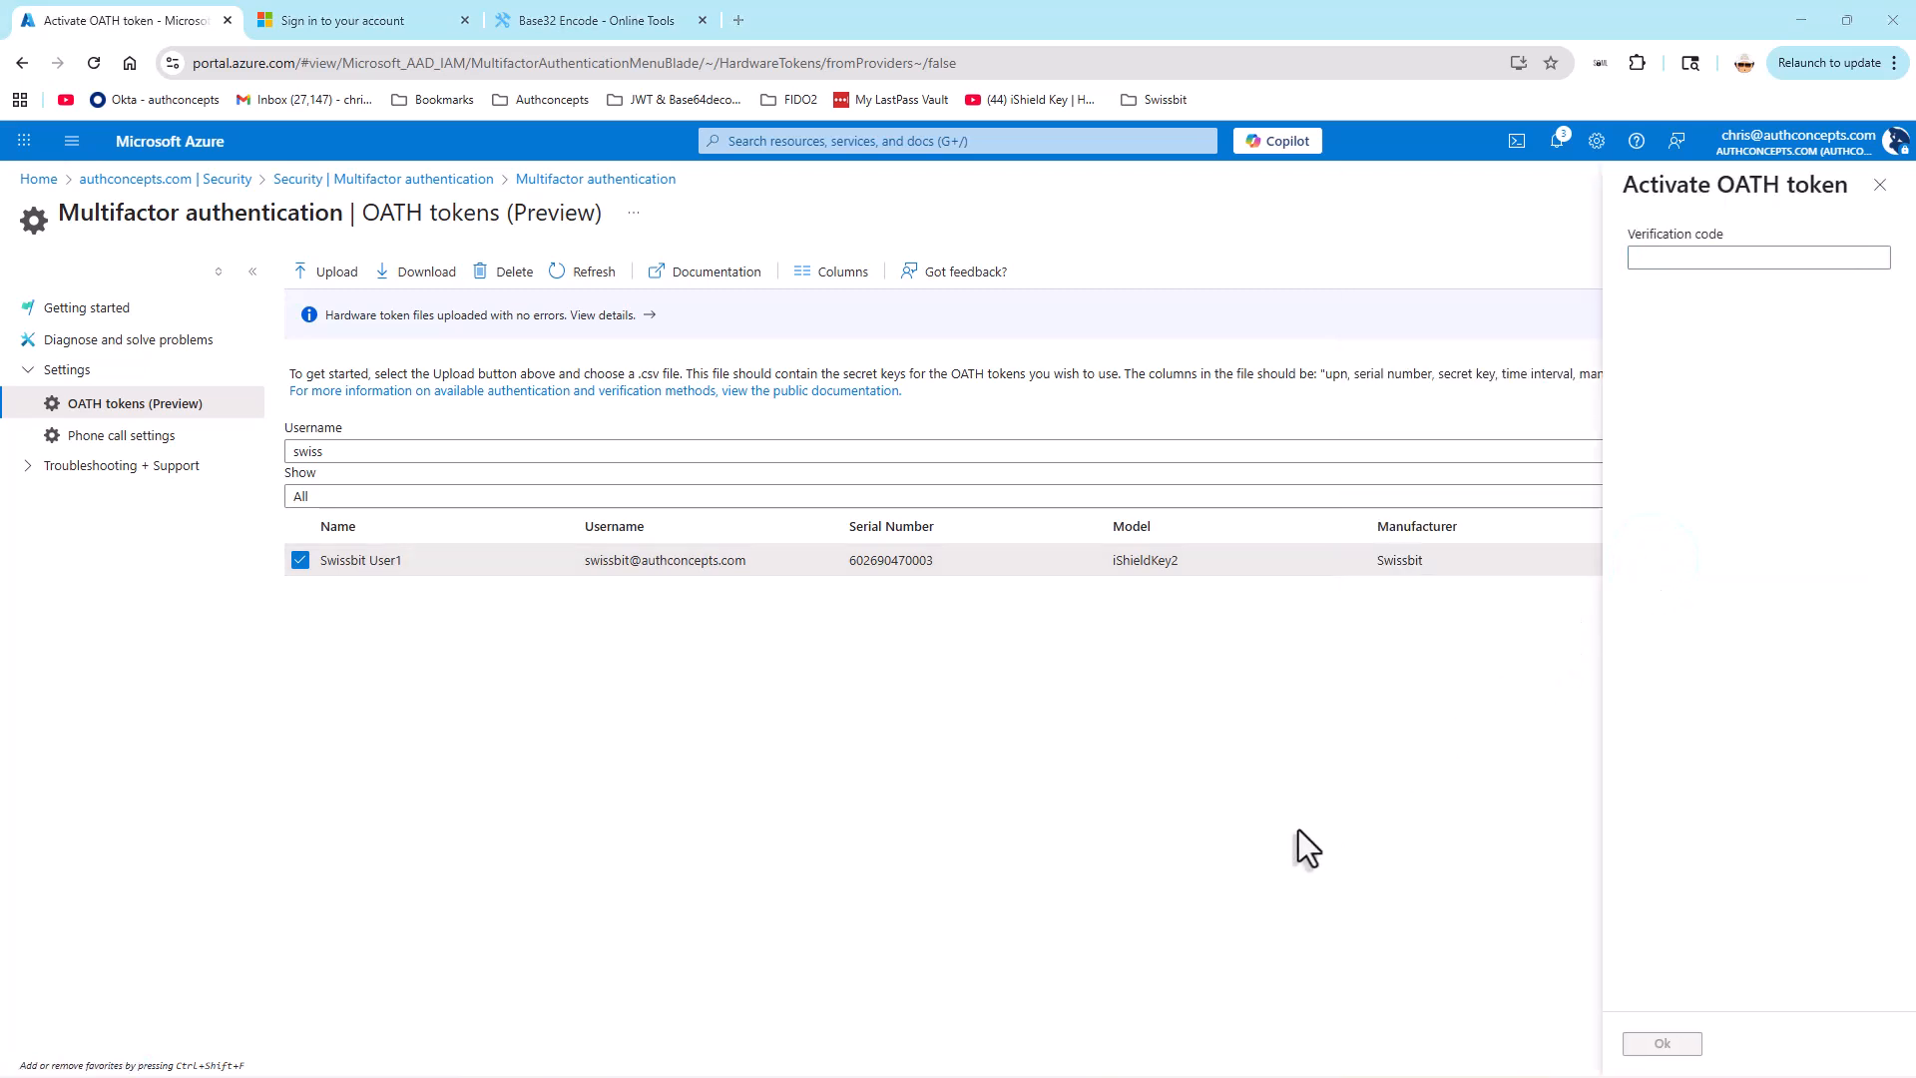
Step: Copy the Entra ID slot's current code from iShield Key Manager and submit it as the verification code to activate the OATH token
key(alt+Tab)
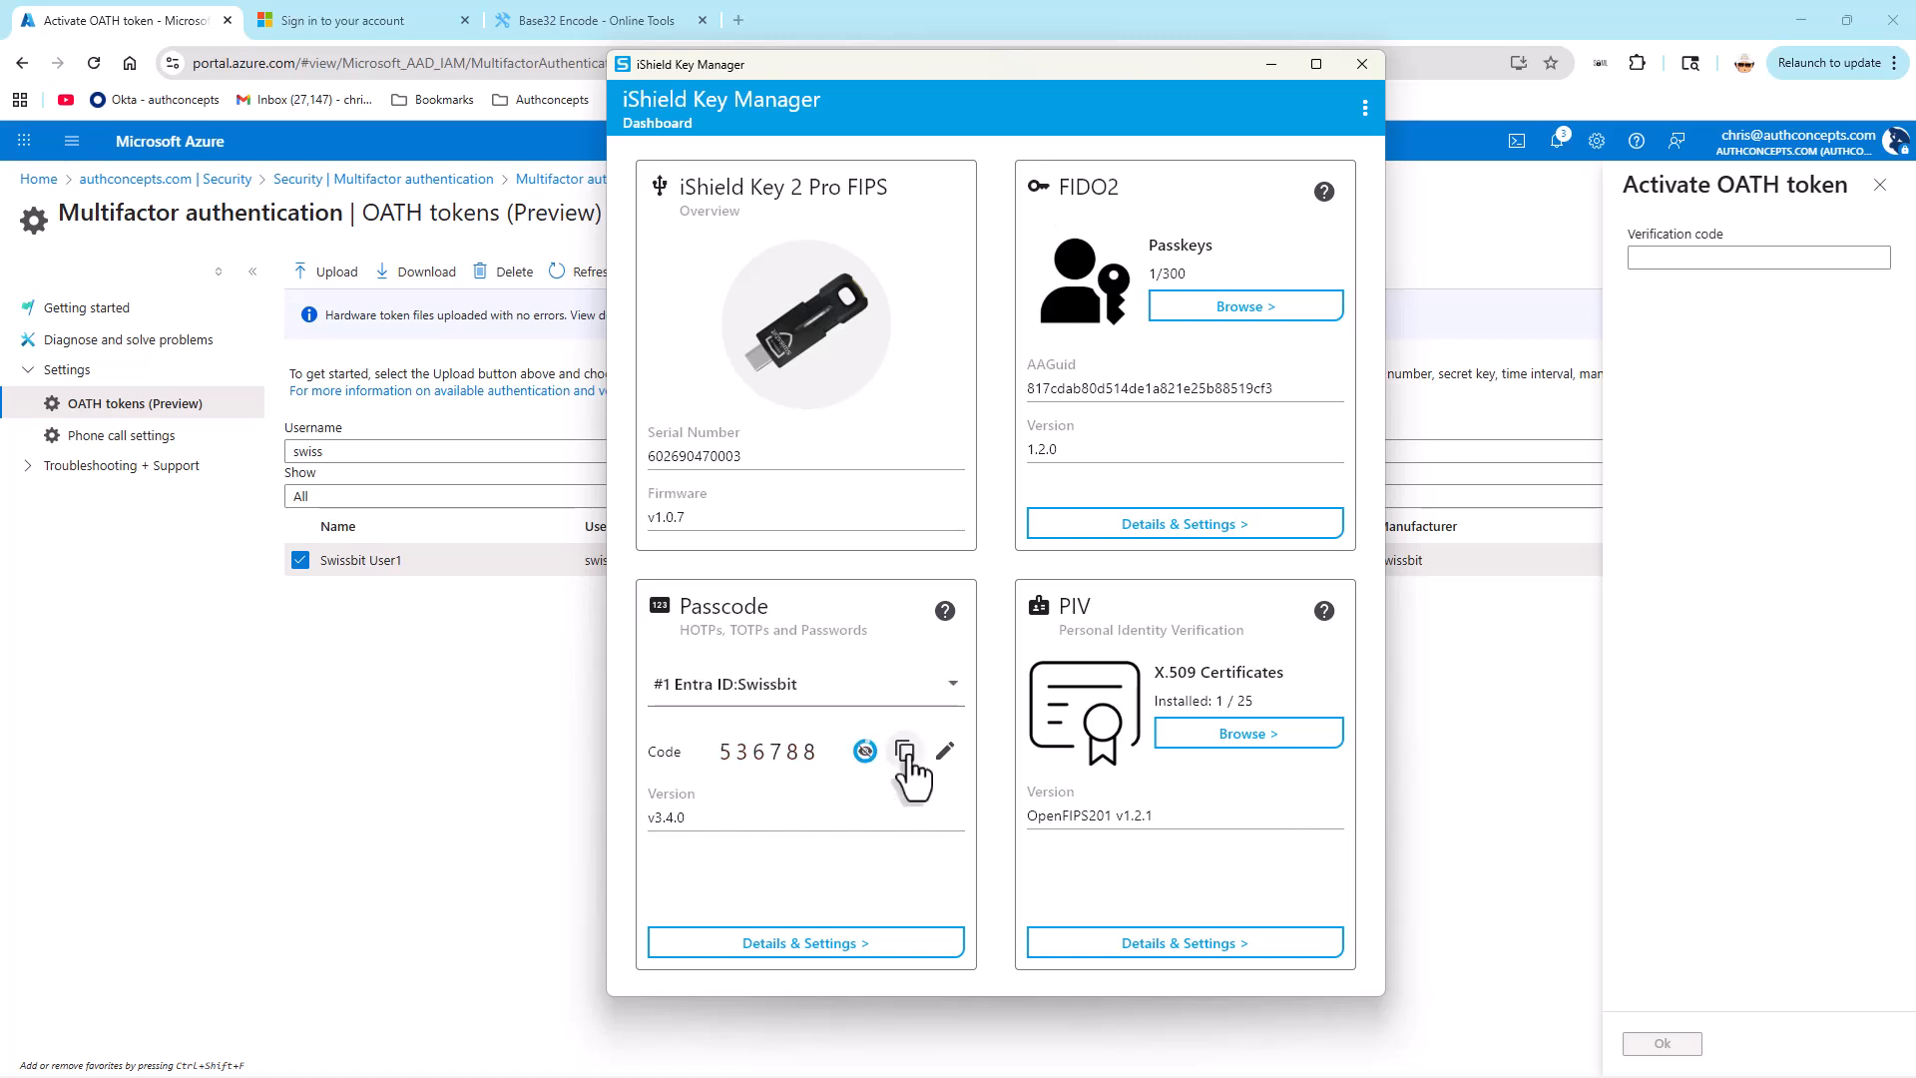
click(905, 751)
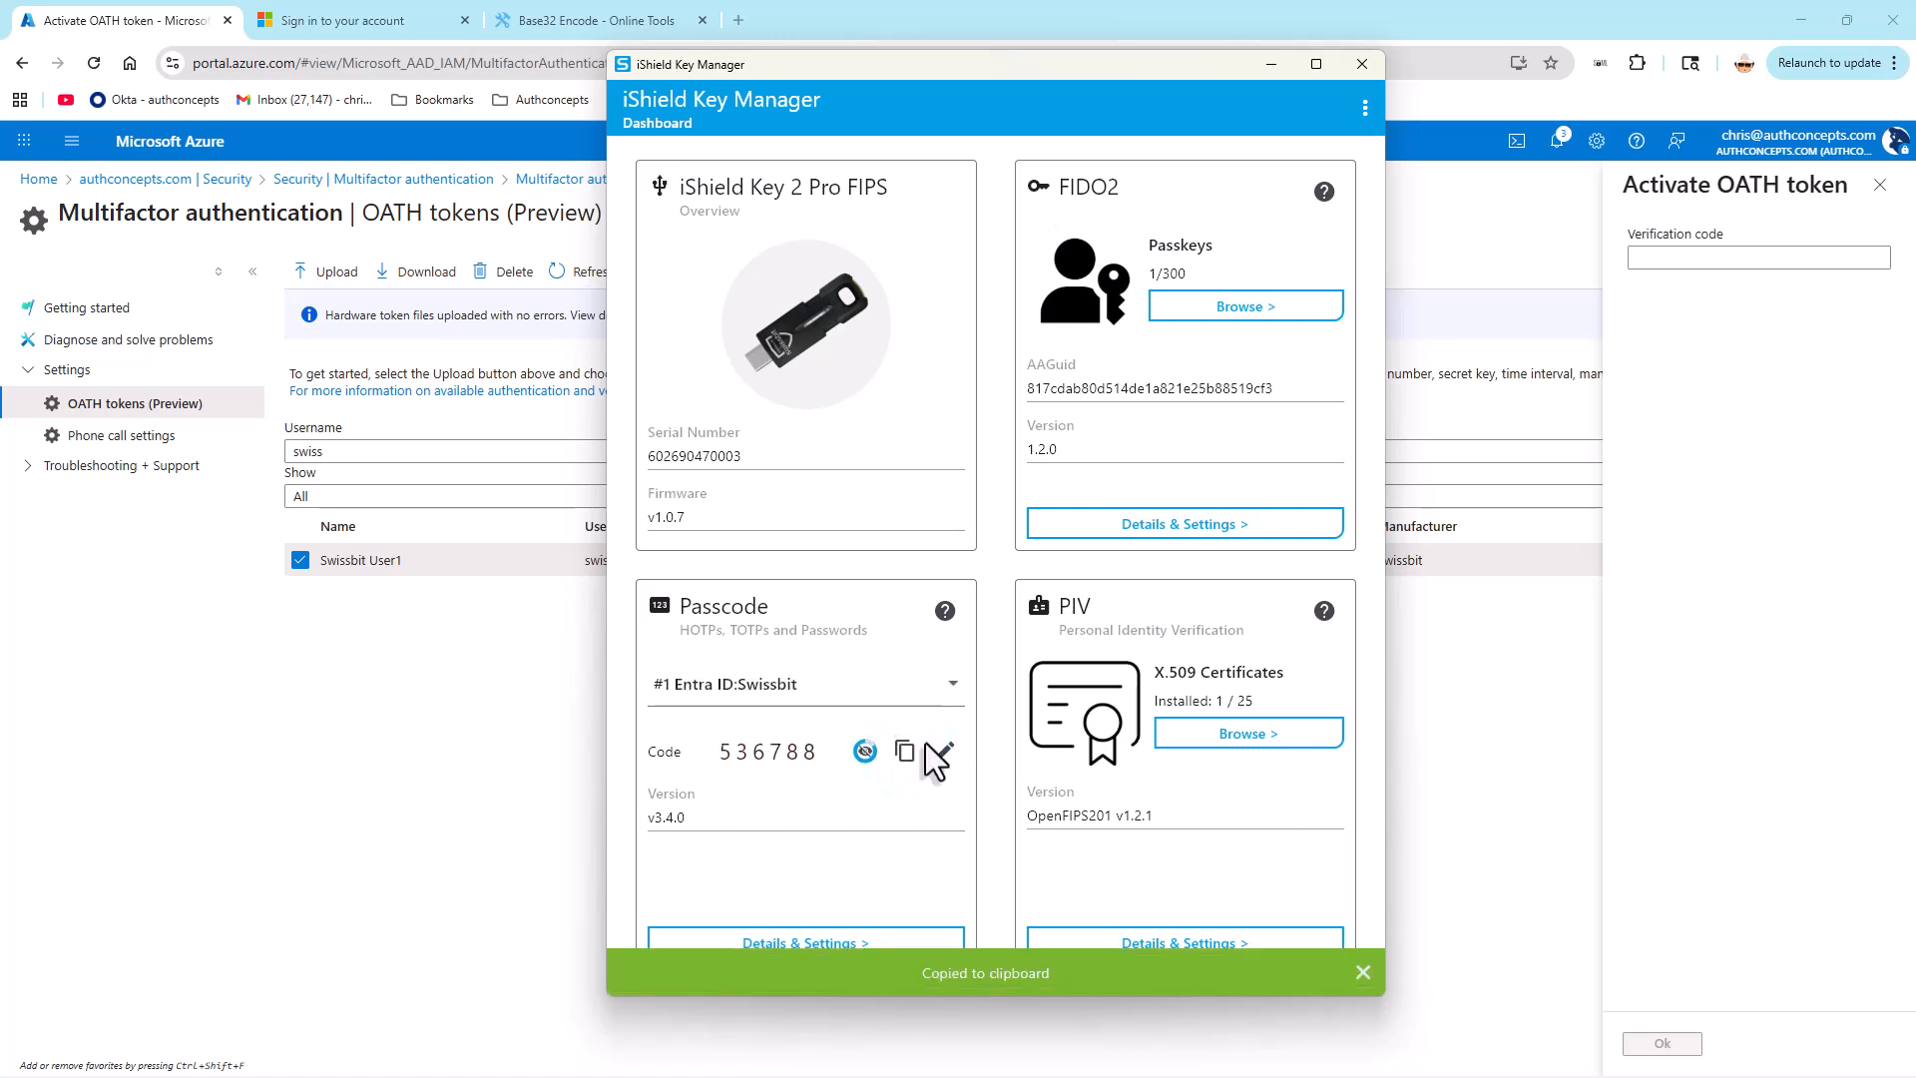
click(1647, 259)
right_click(1652, 265)
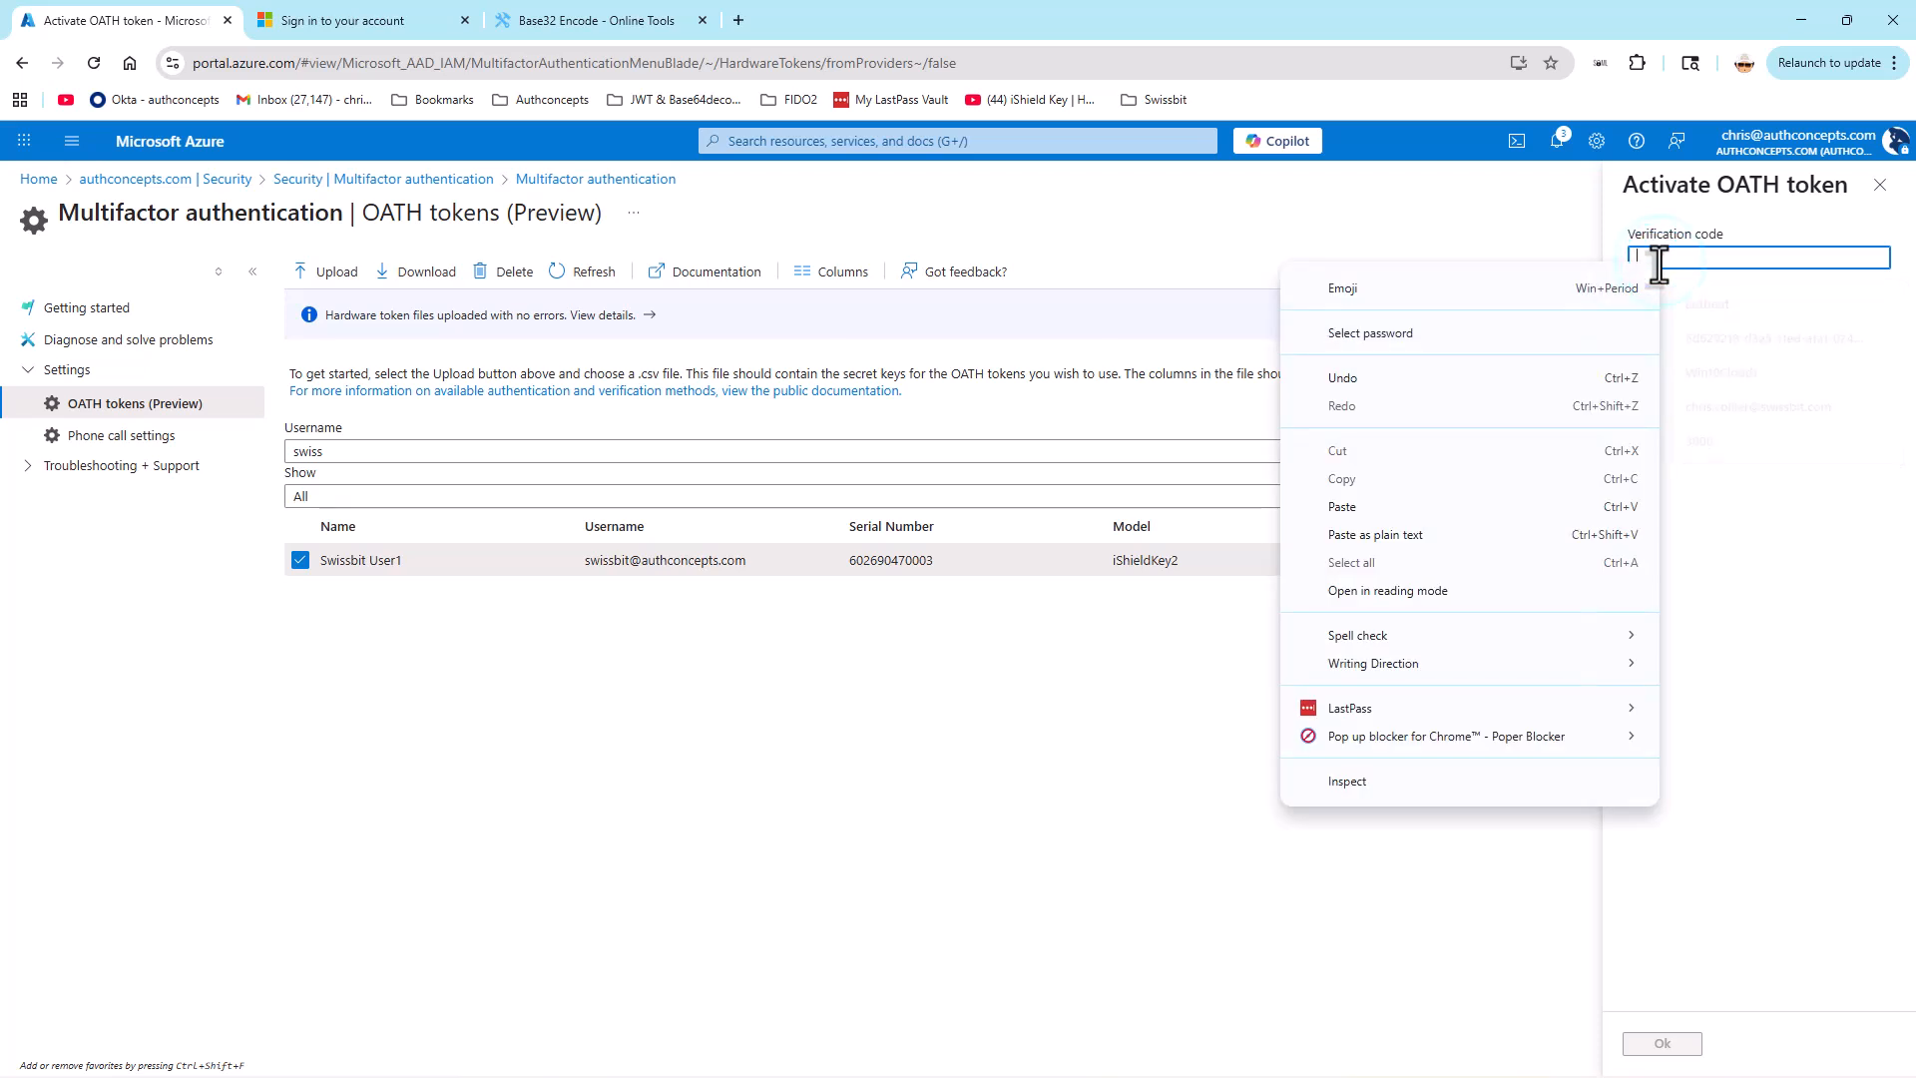
click(1357, 506)
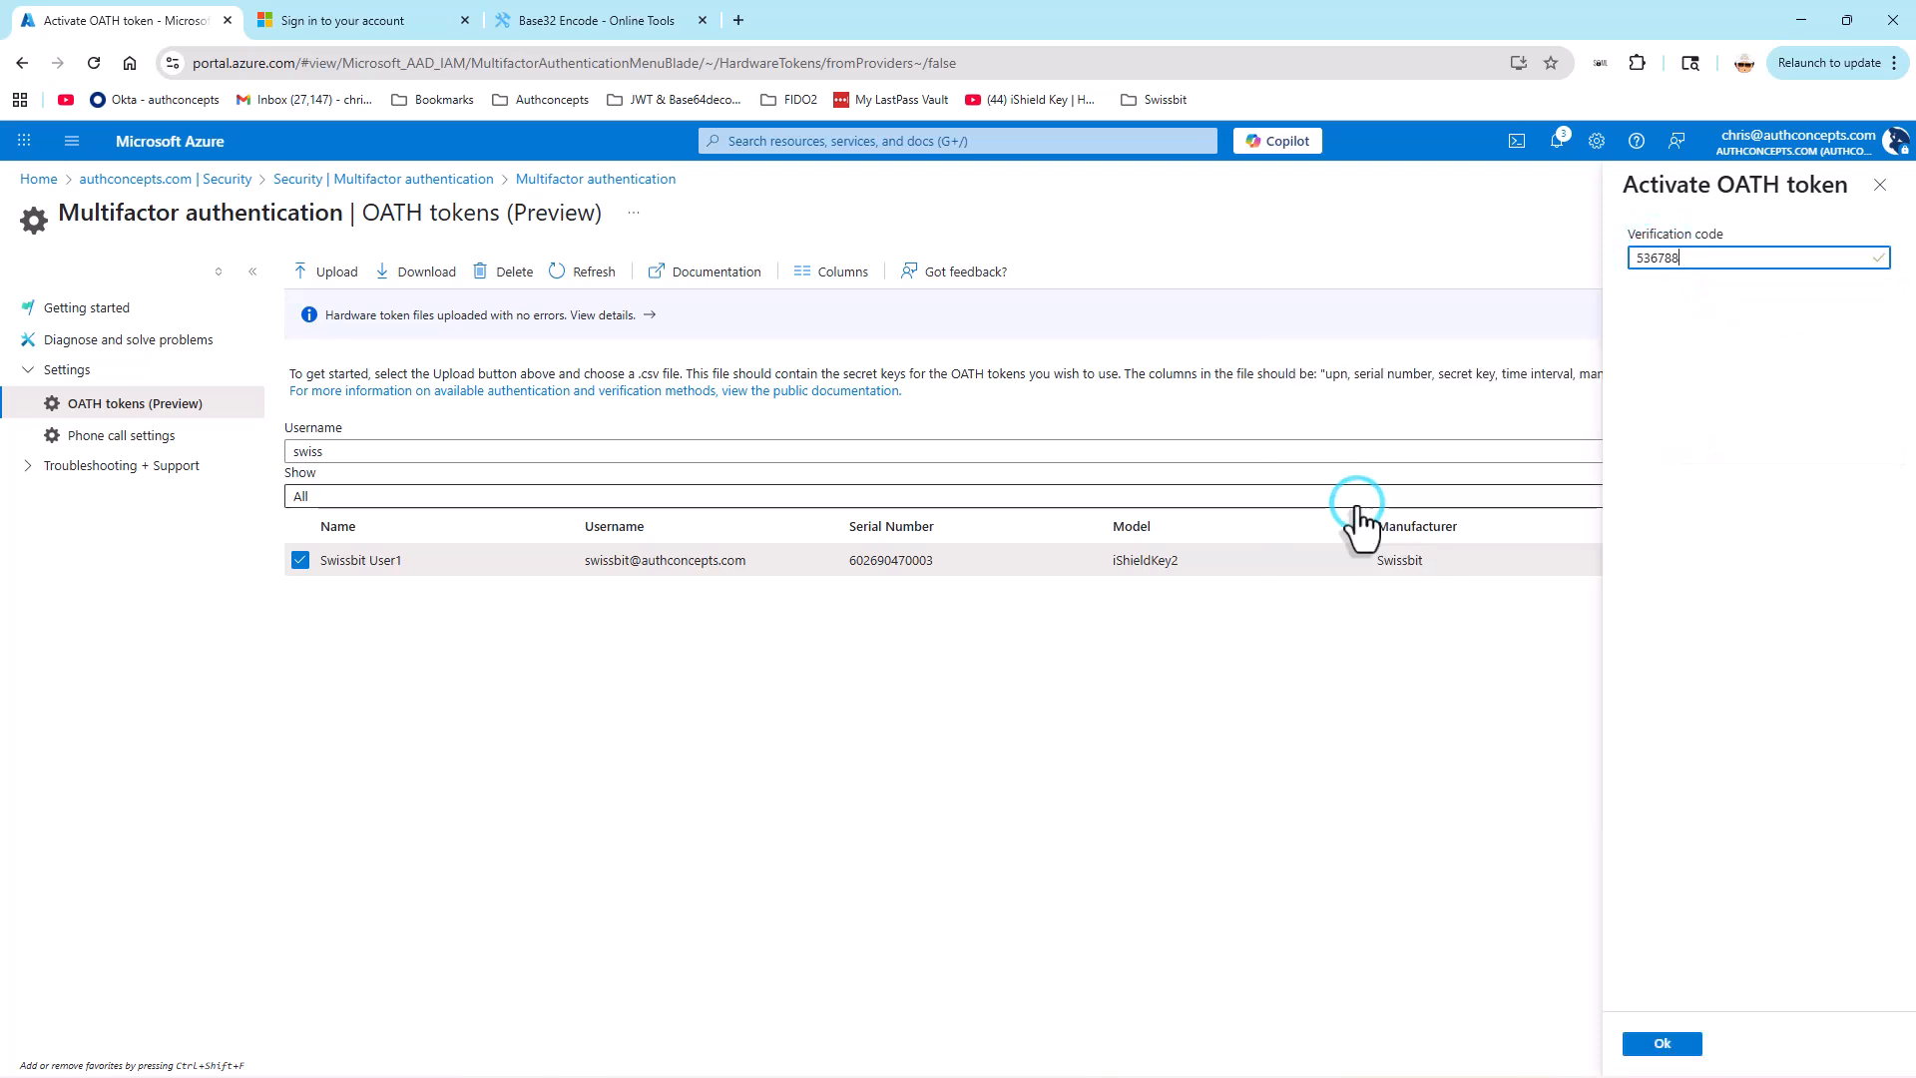
click(1661, 1042)
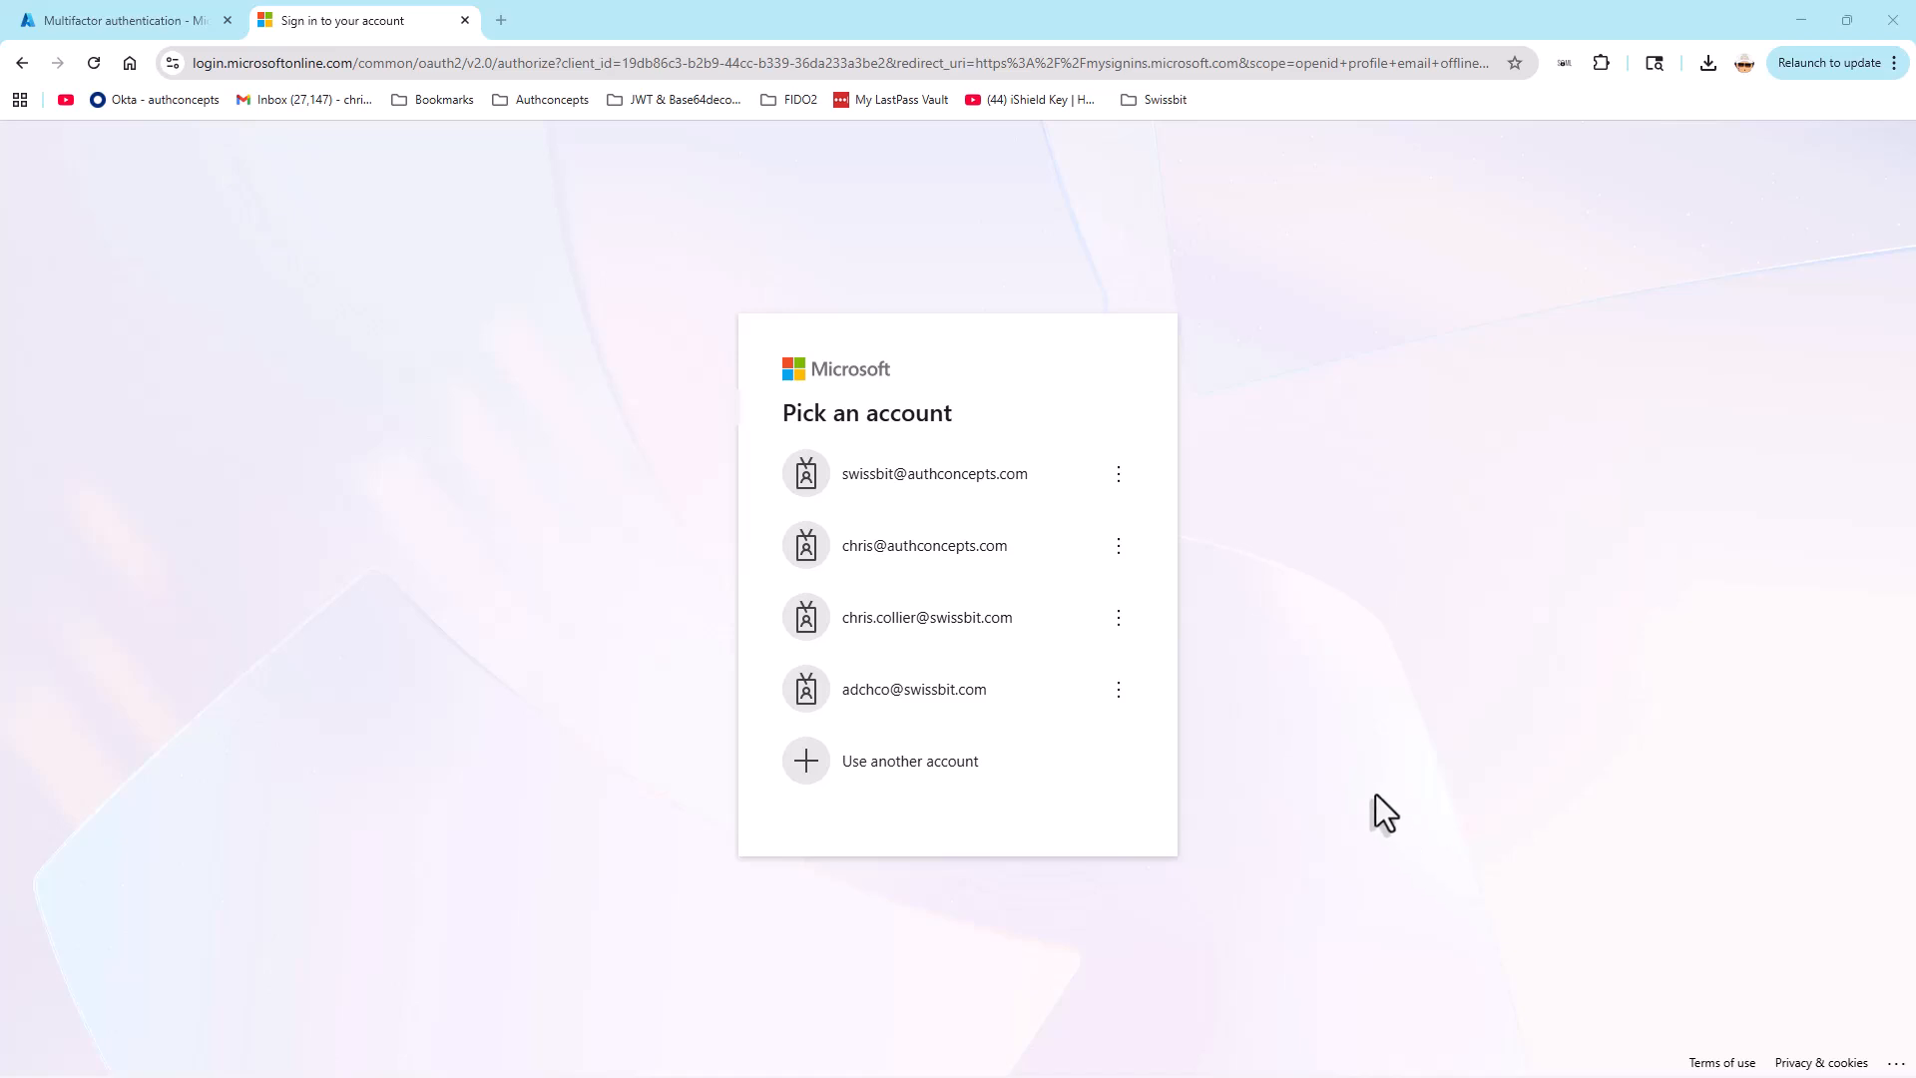
Step: On the Microsoft sign-in page, choose the token owner's account and sign in with the account password
click(1036, 489)
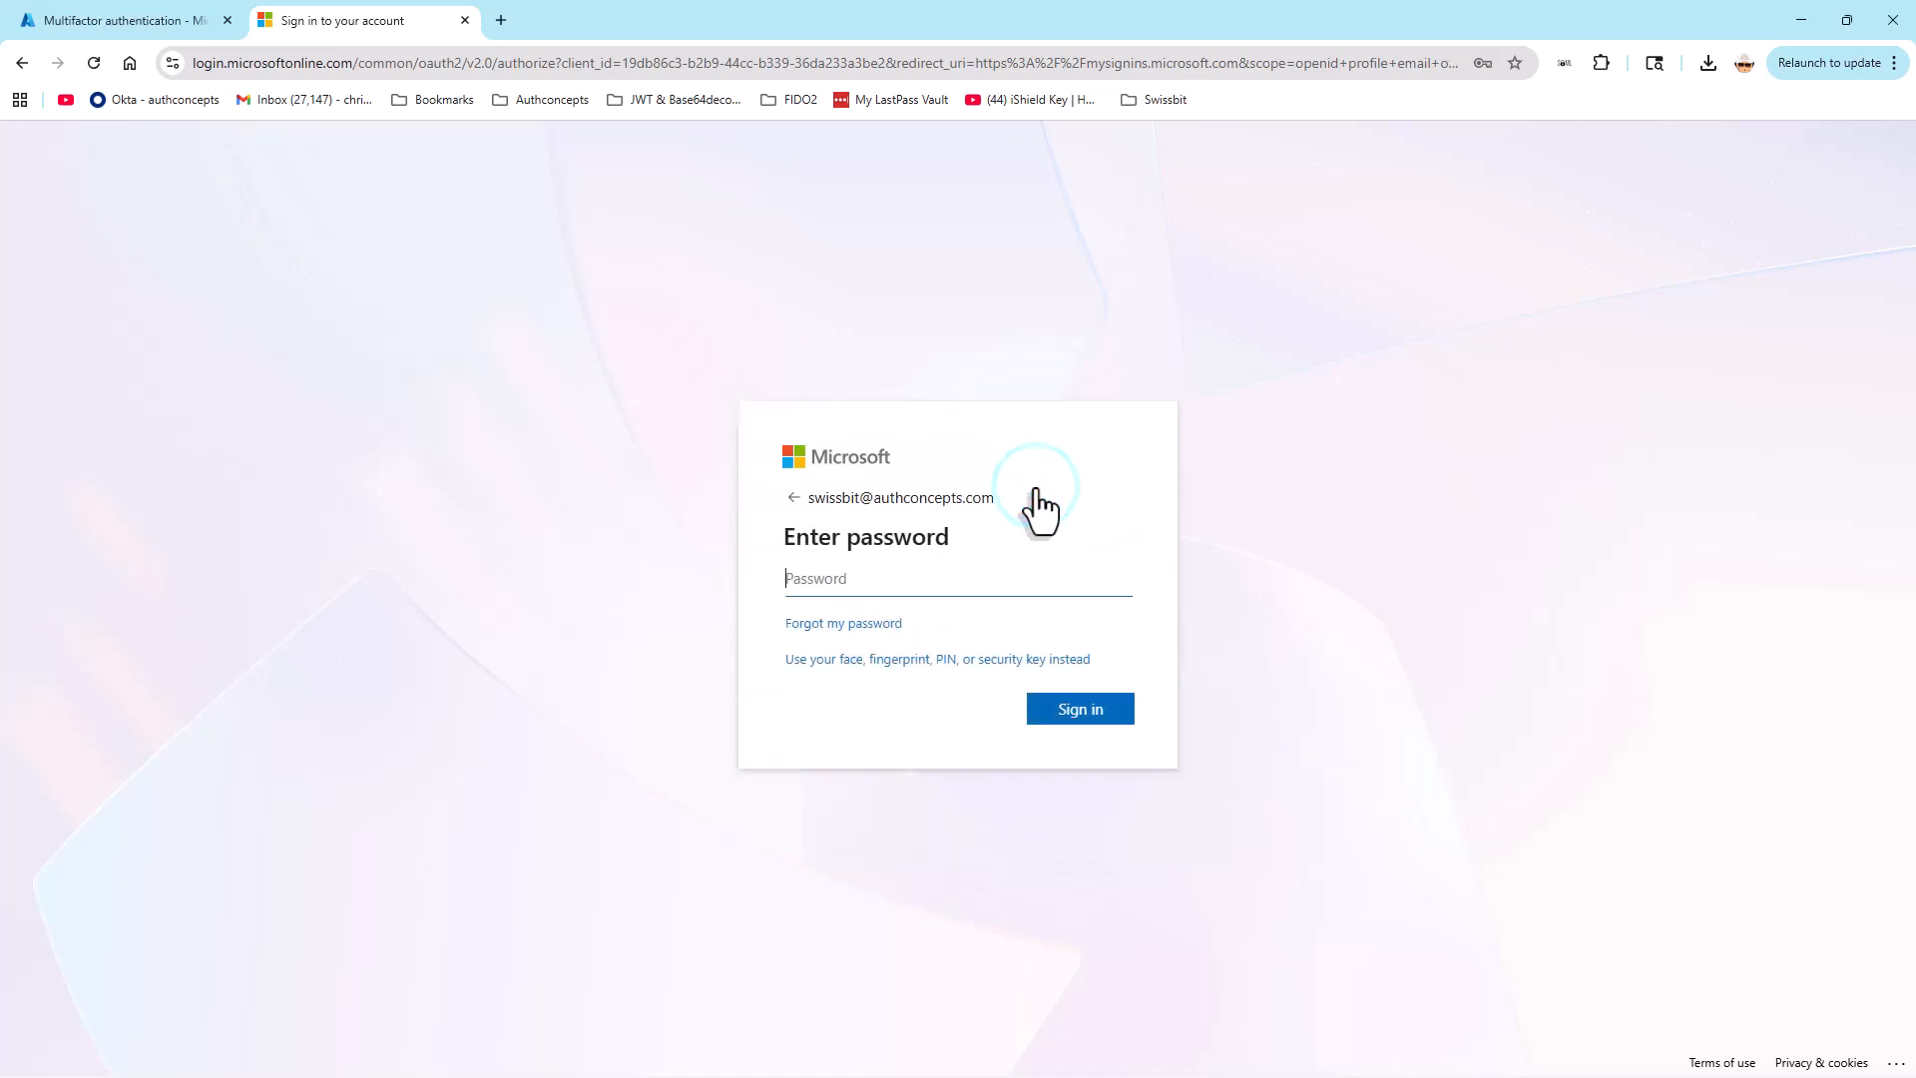
text(••••••••)
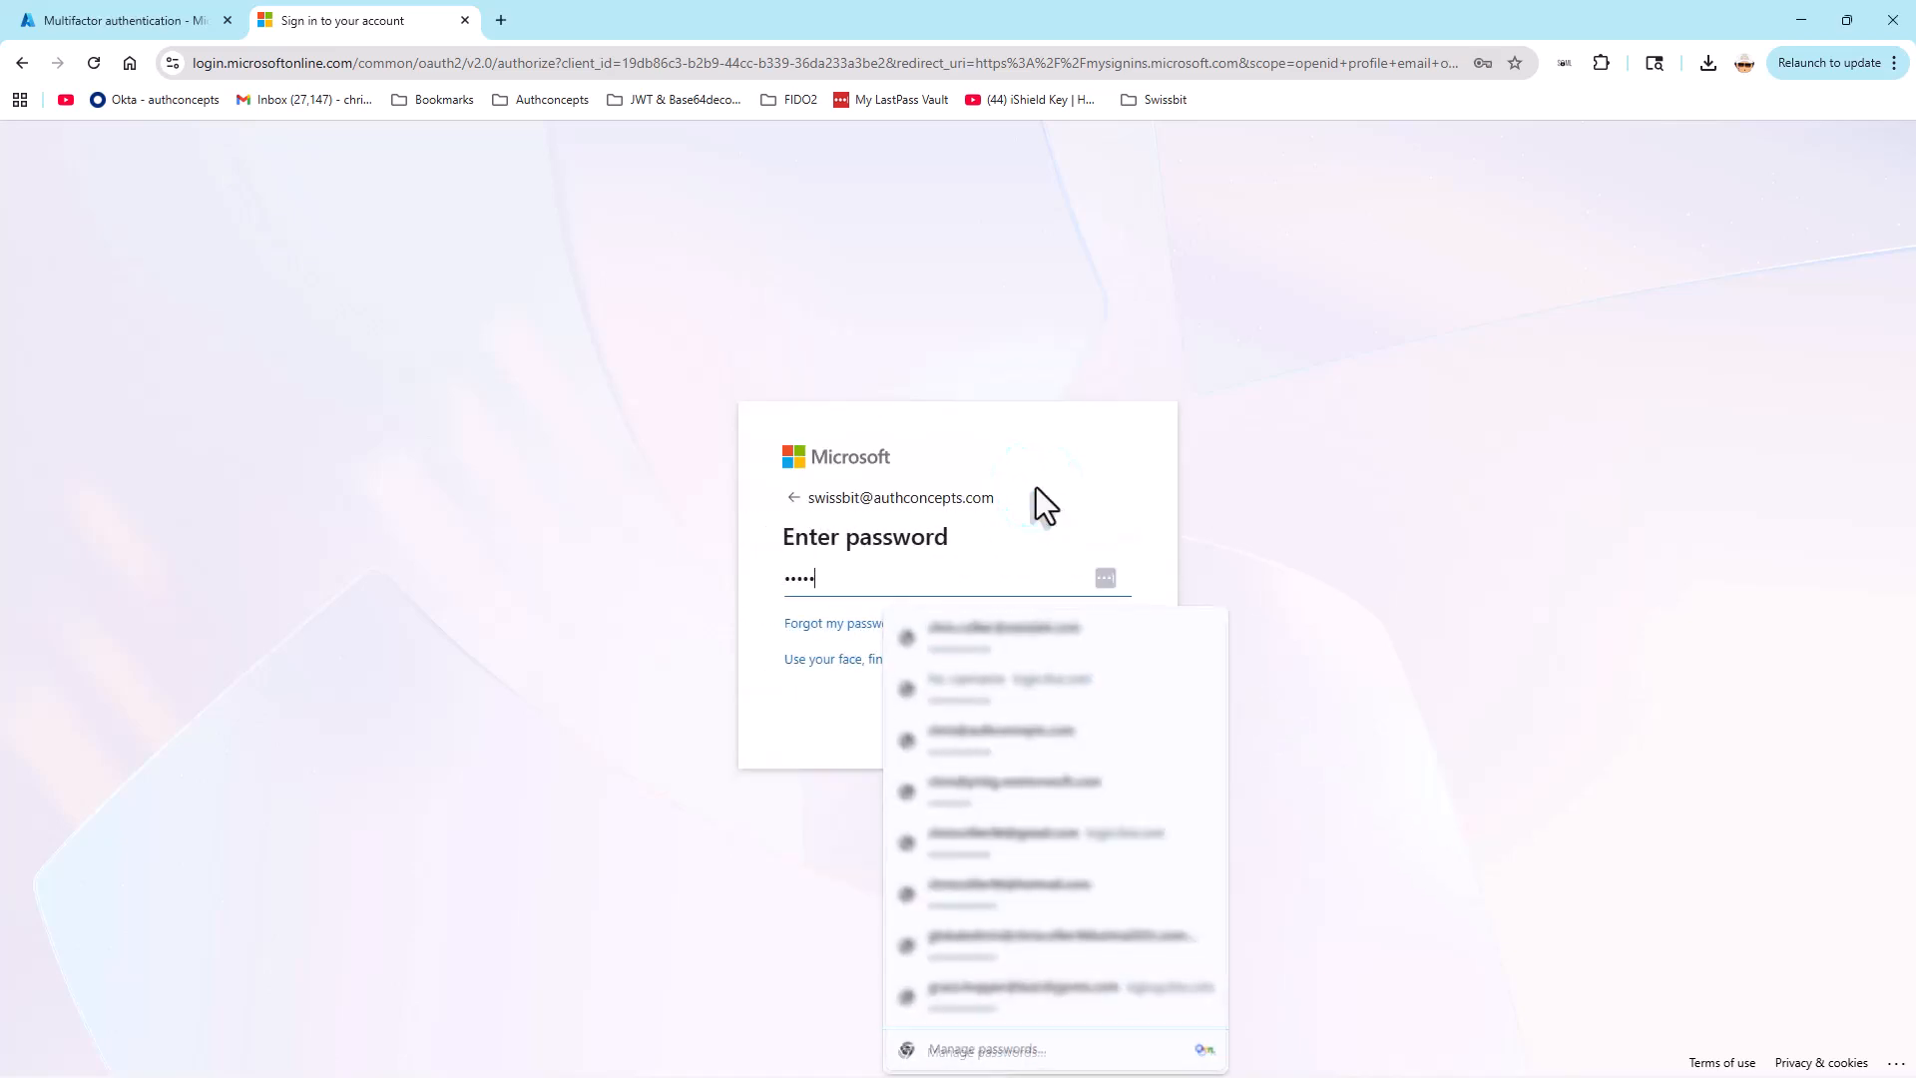
text(•••••)
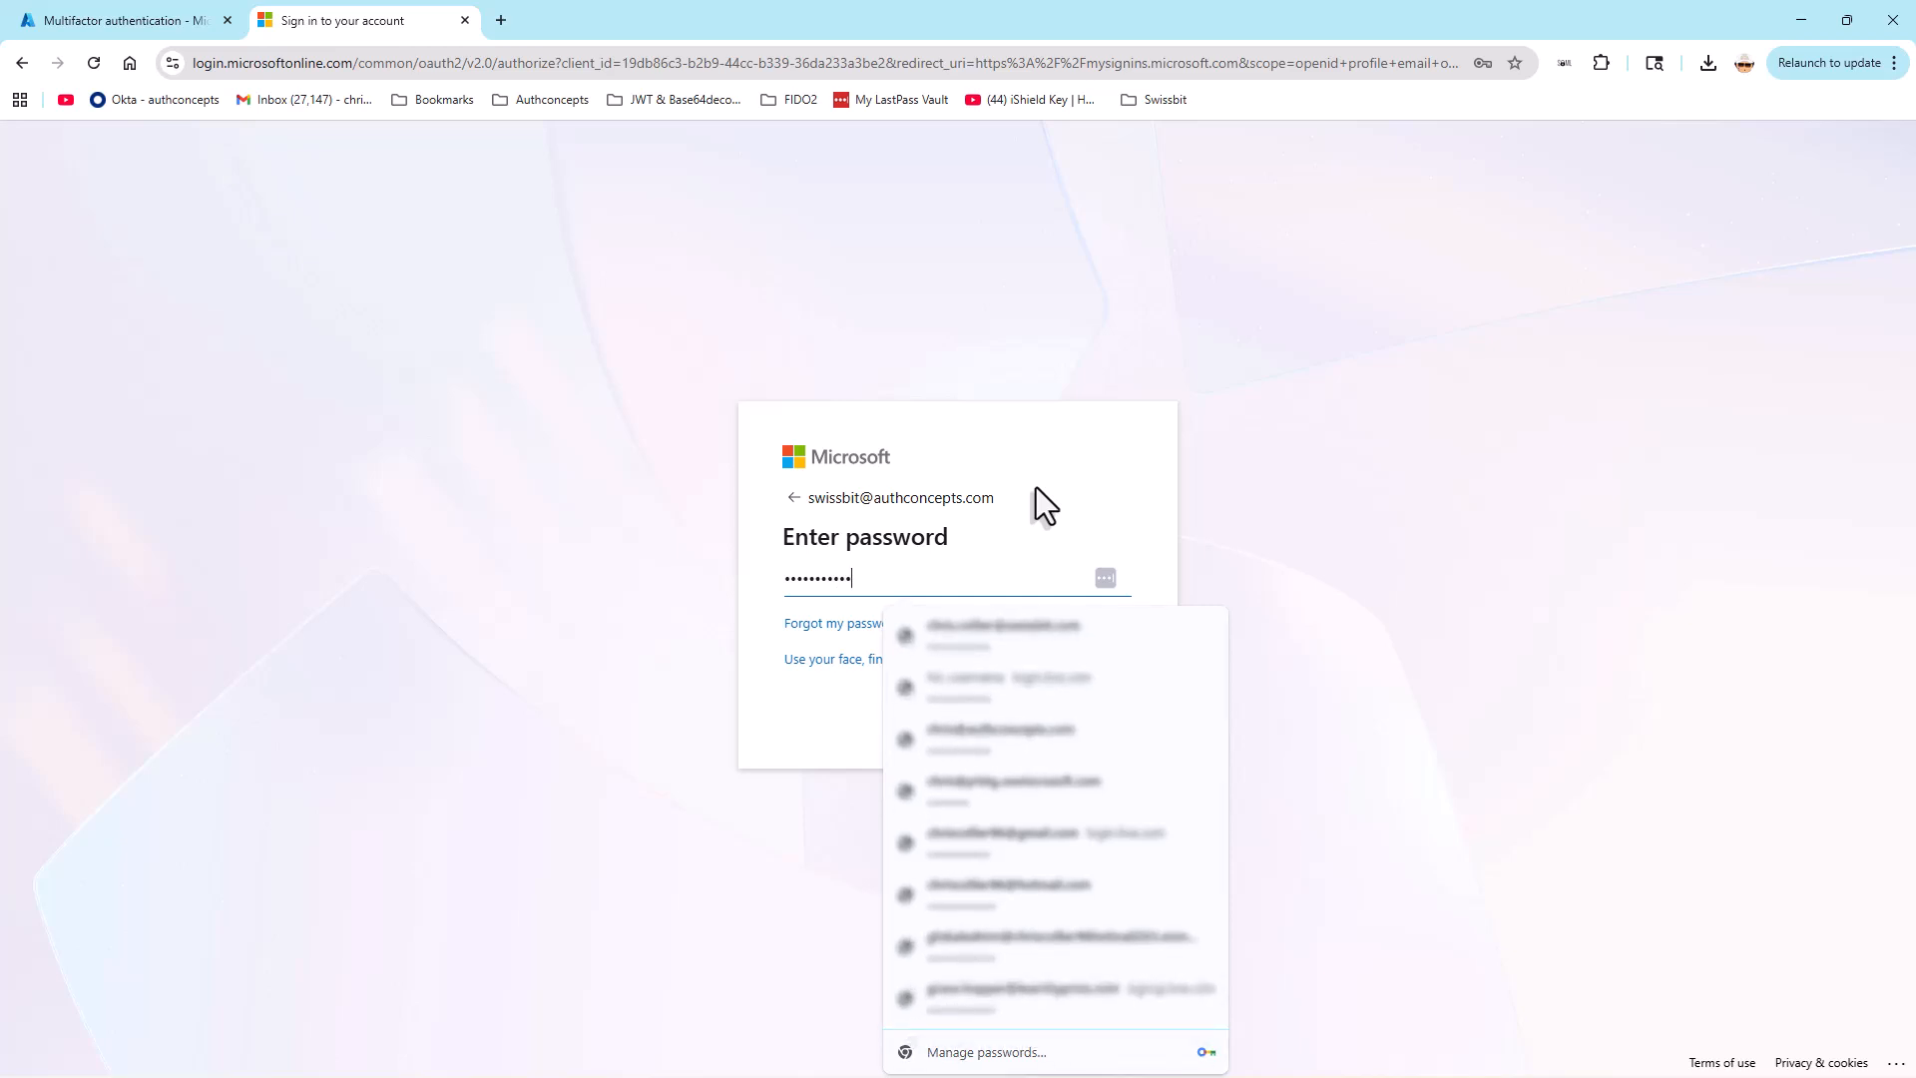
key(Return)
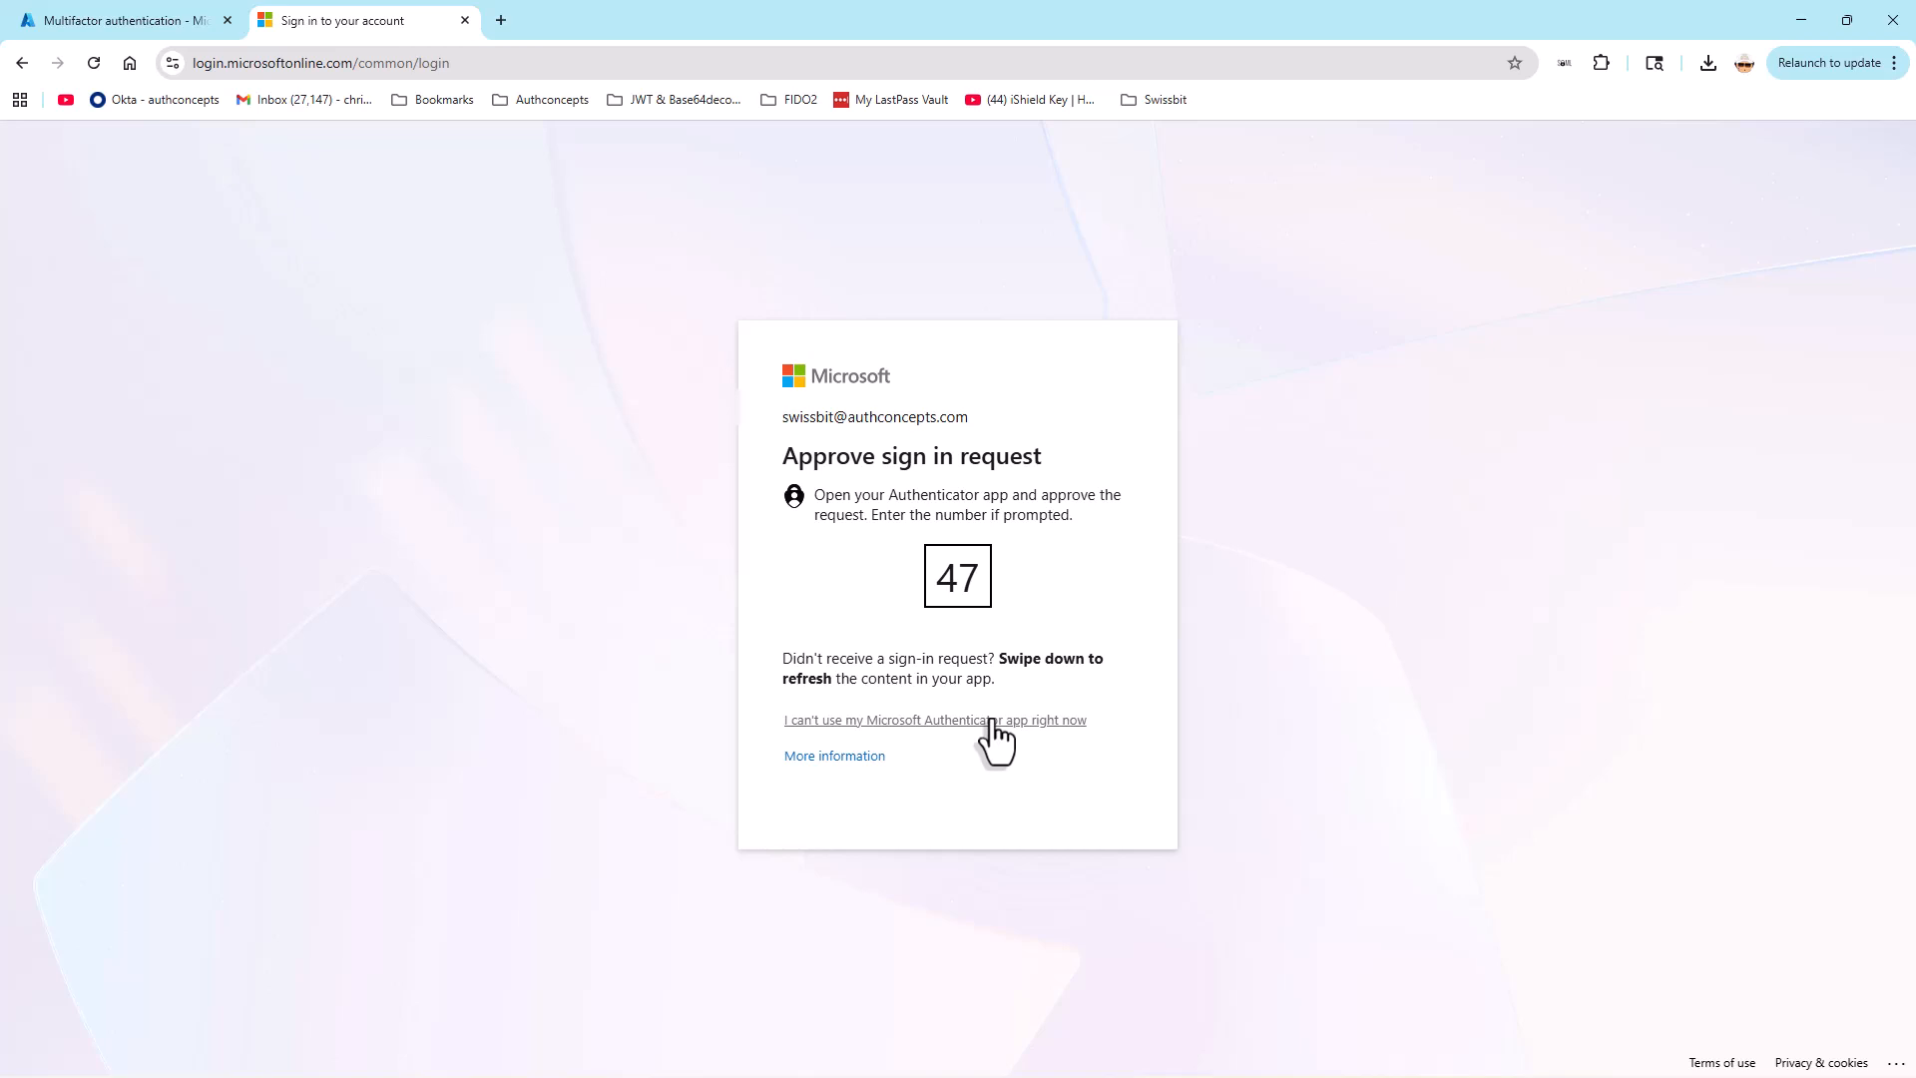
Step: Choose verification code instead of the Authenticator app and verify with the code copied from iShield Key Manager's Entra ID slot
click(991, 720)
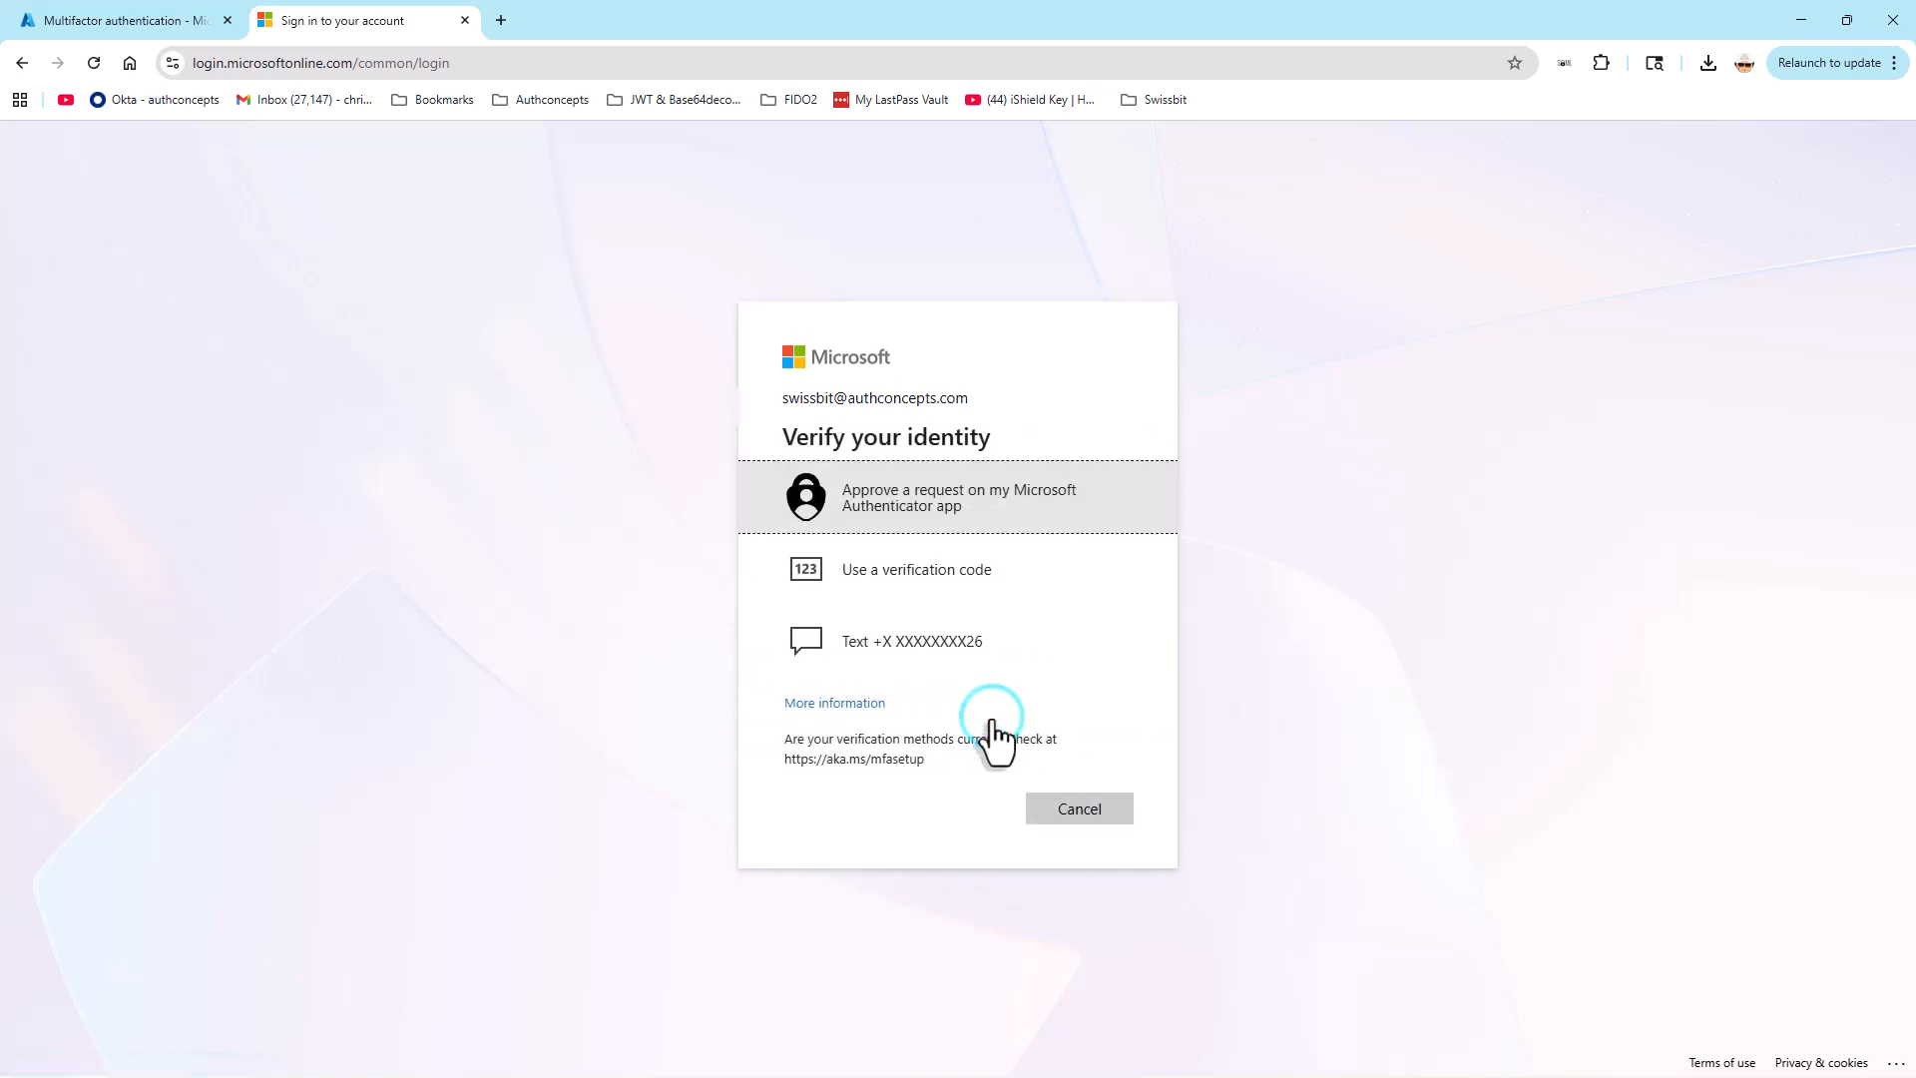
click(921, 589)
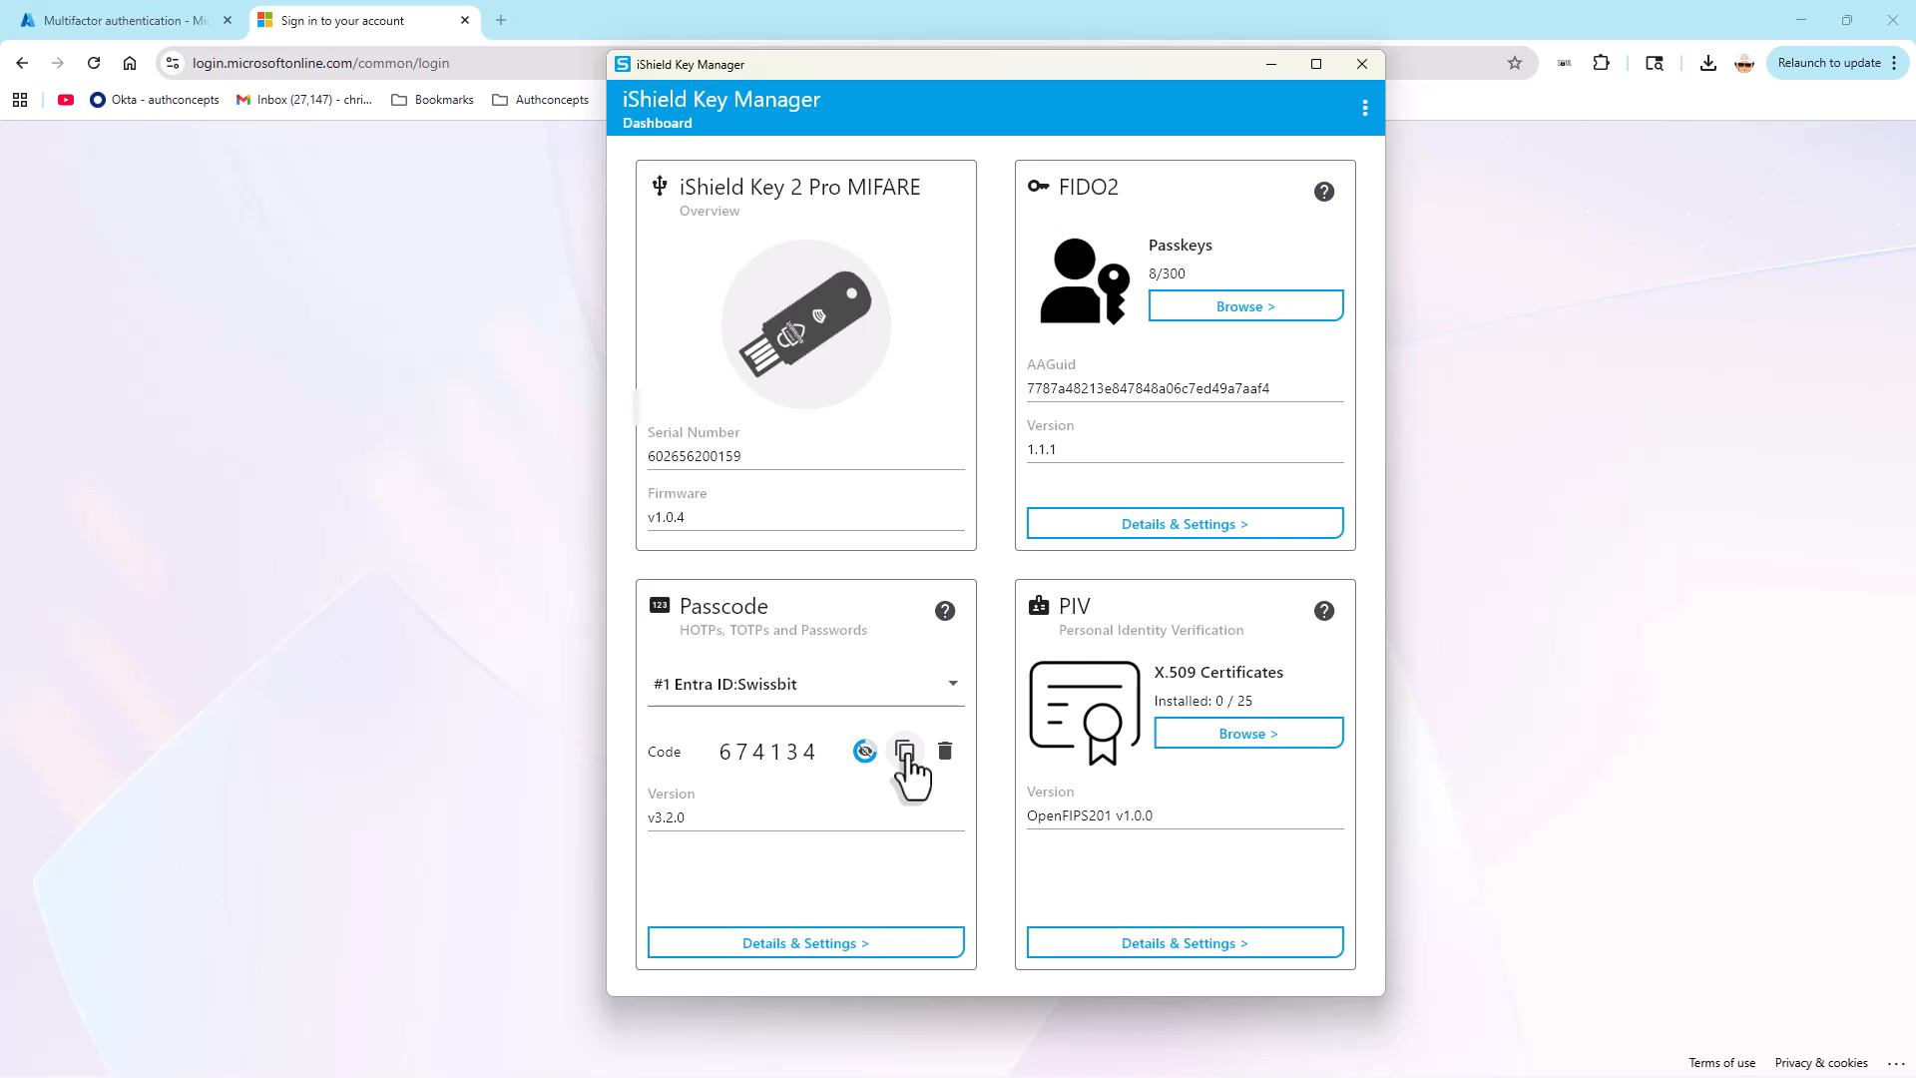
click(905, 751)
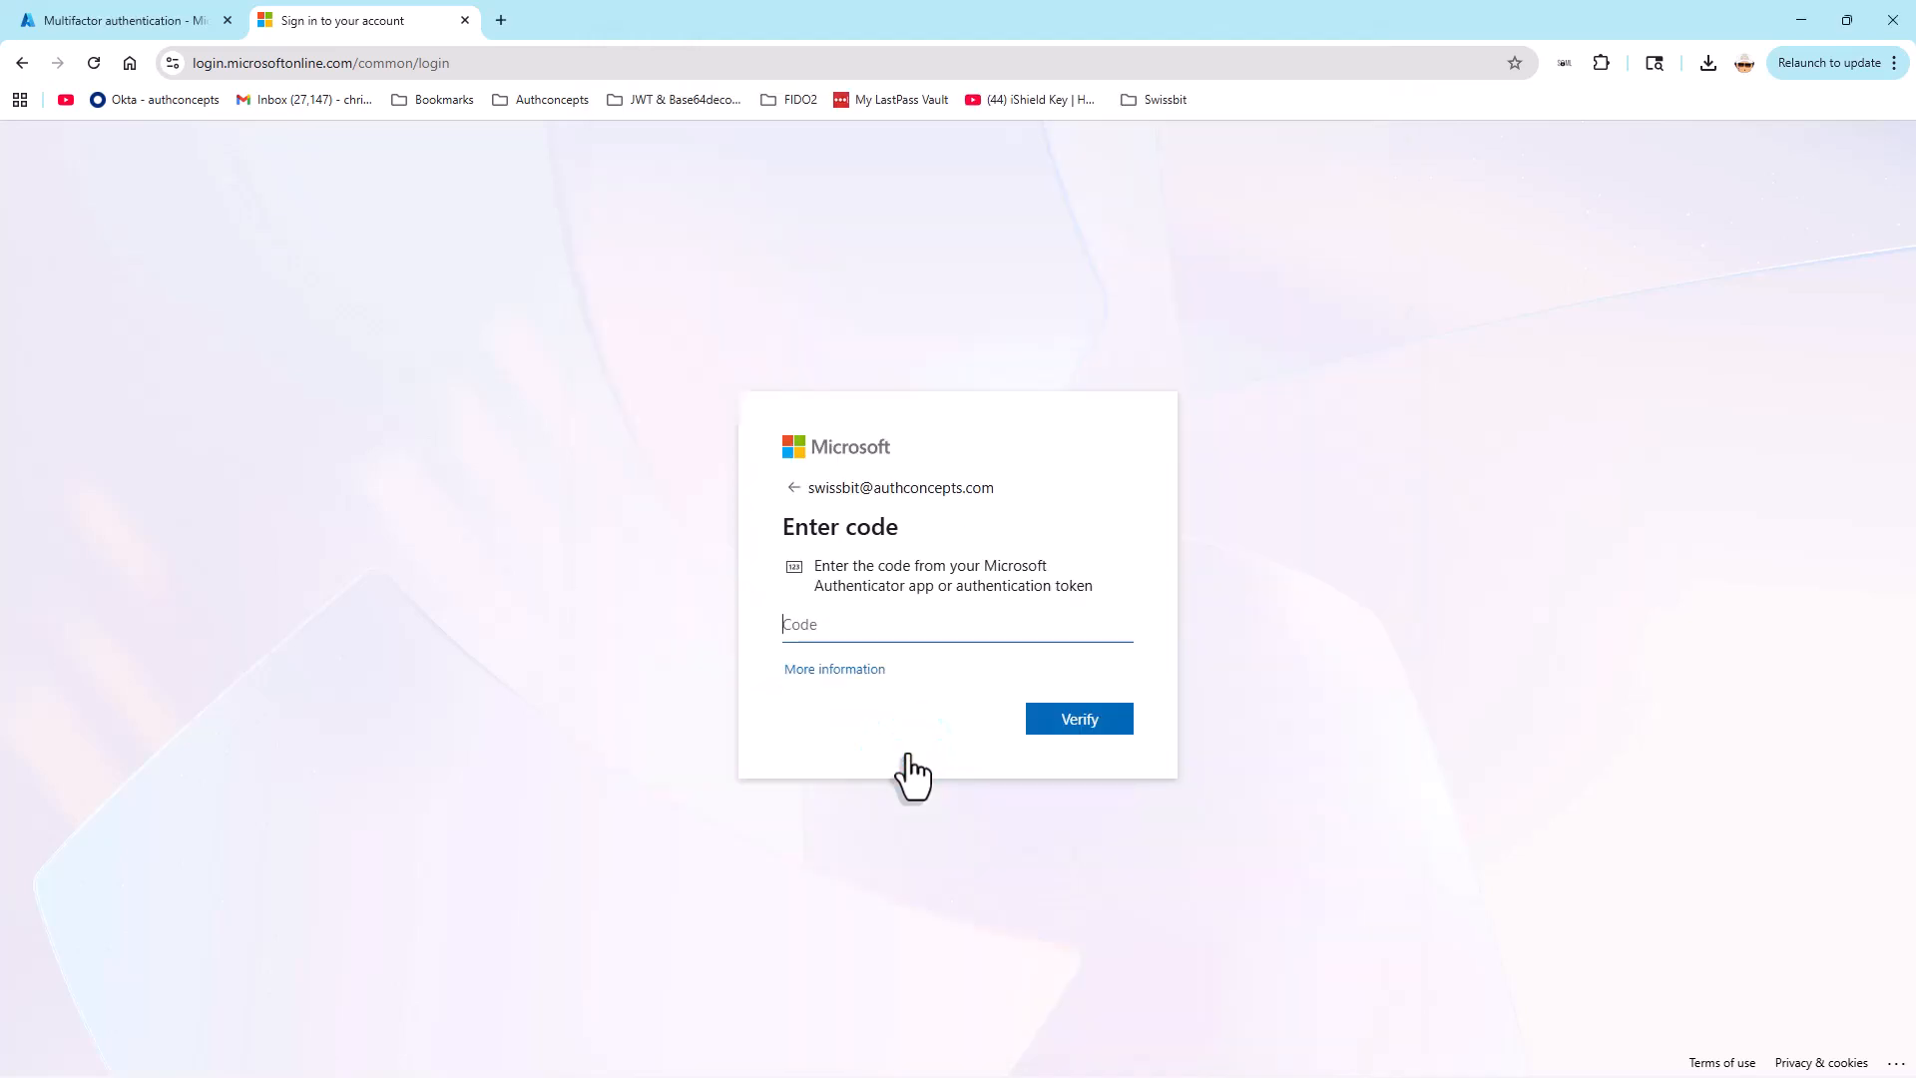
click(842, 623)
key(ctrl+v)
click(1072, 720)
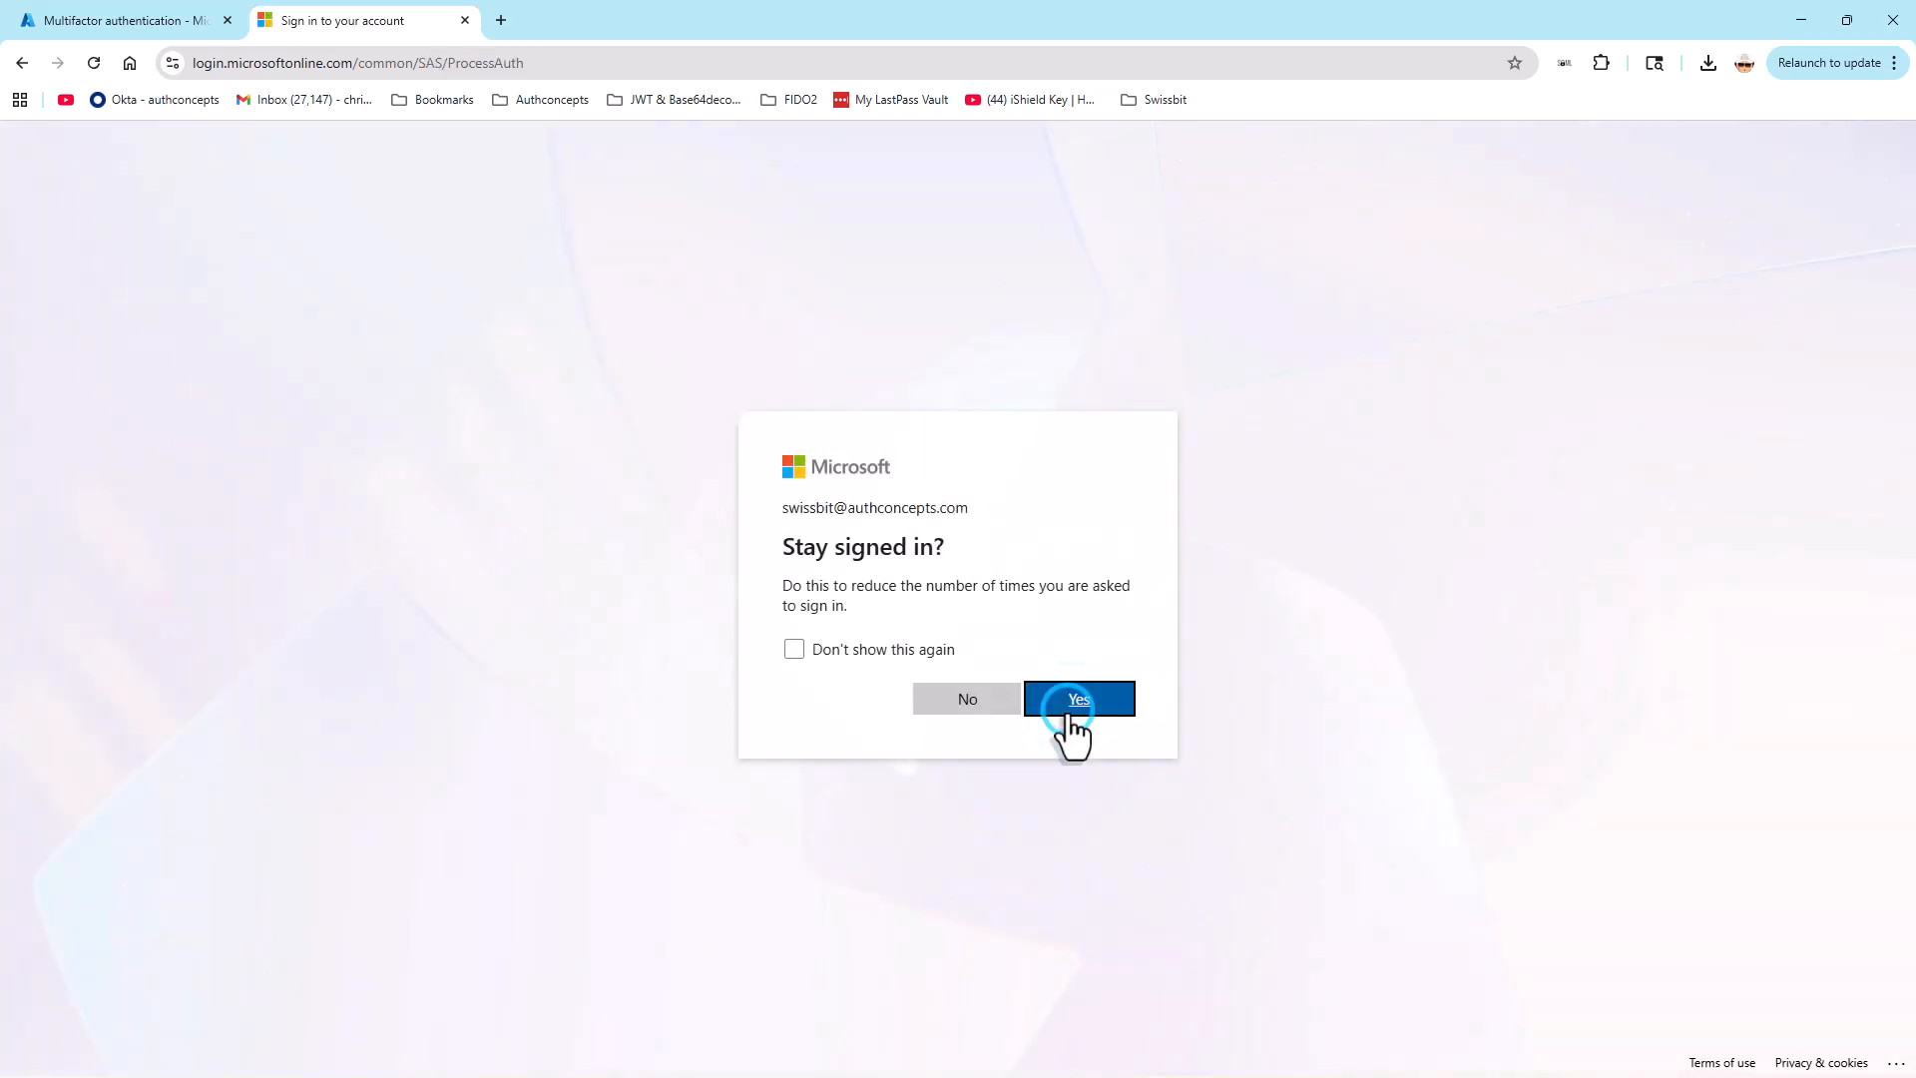
Step: Decline to stay signed in and open the account's Security info page
click(993, 702)
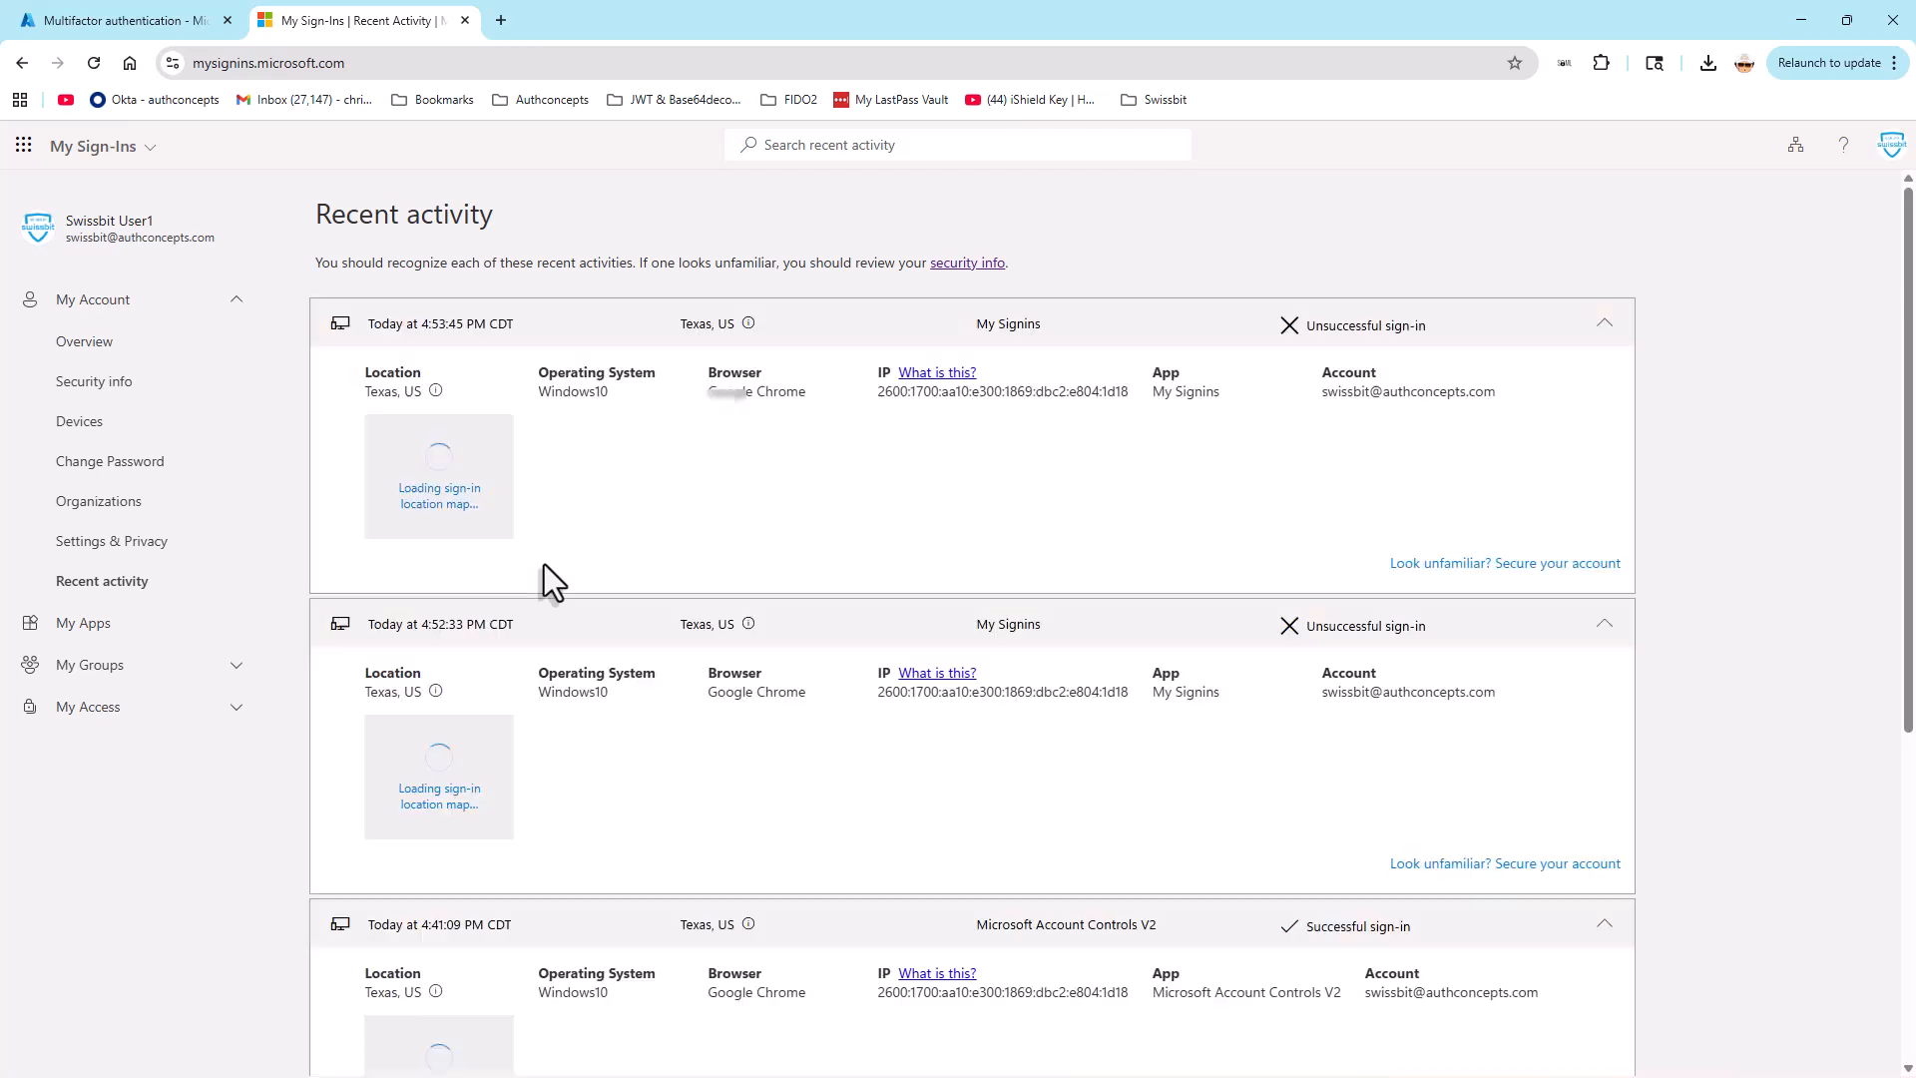
click(120, 380)
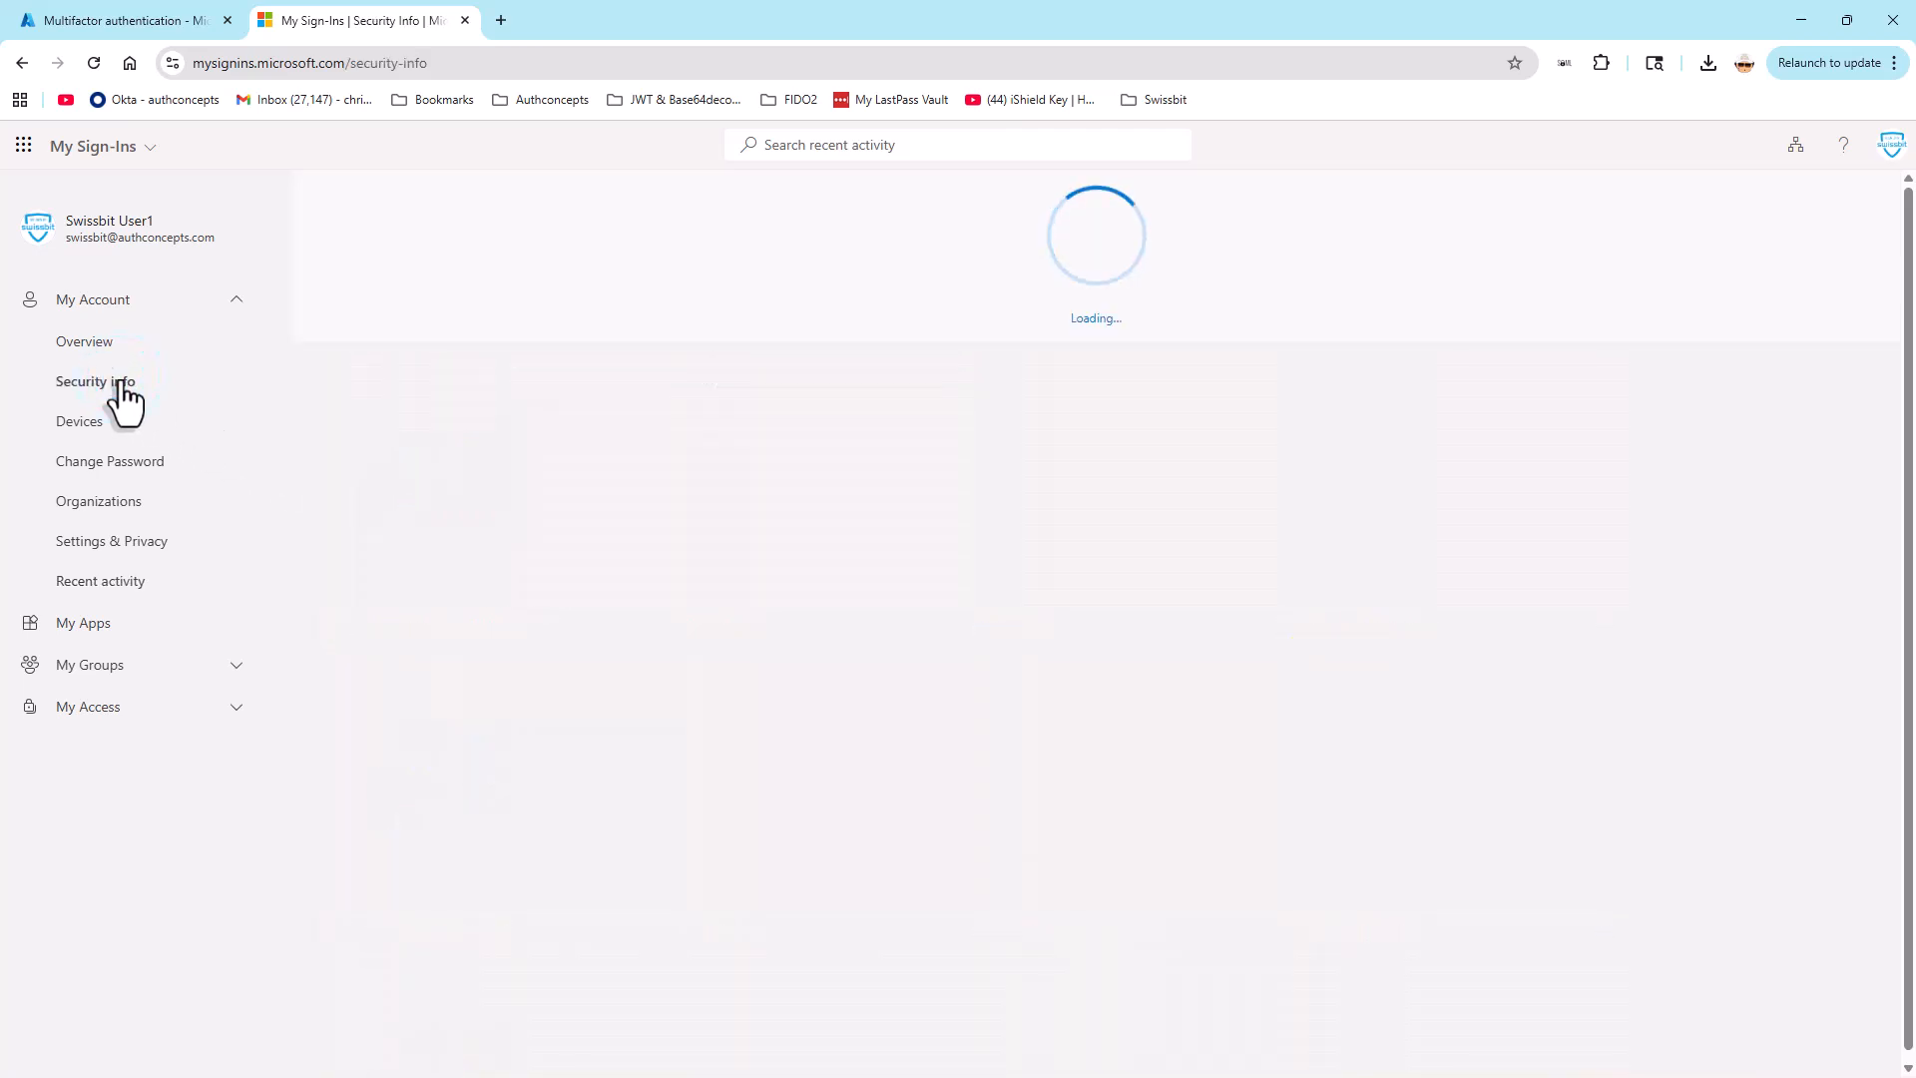